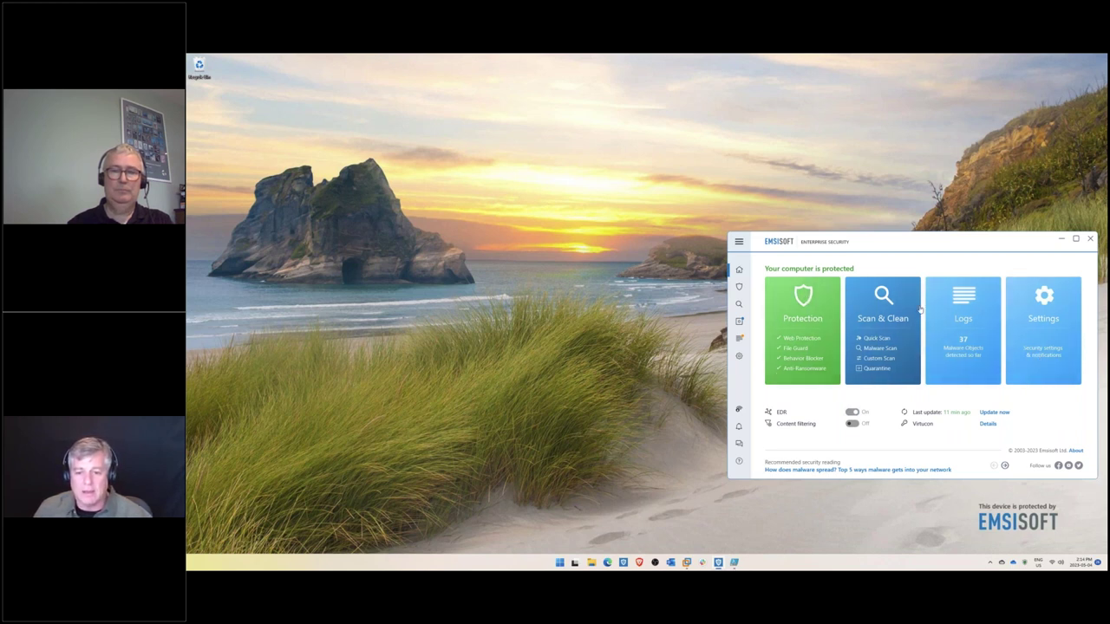
- Check the client's Settings, go back to its Overview, then bring up the MyEmsisoft workspaces list
click(1043, 321)
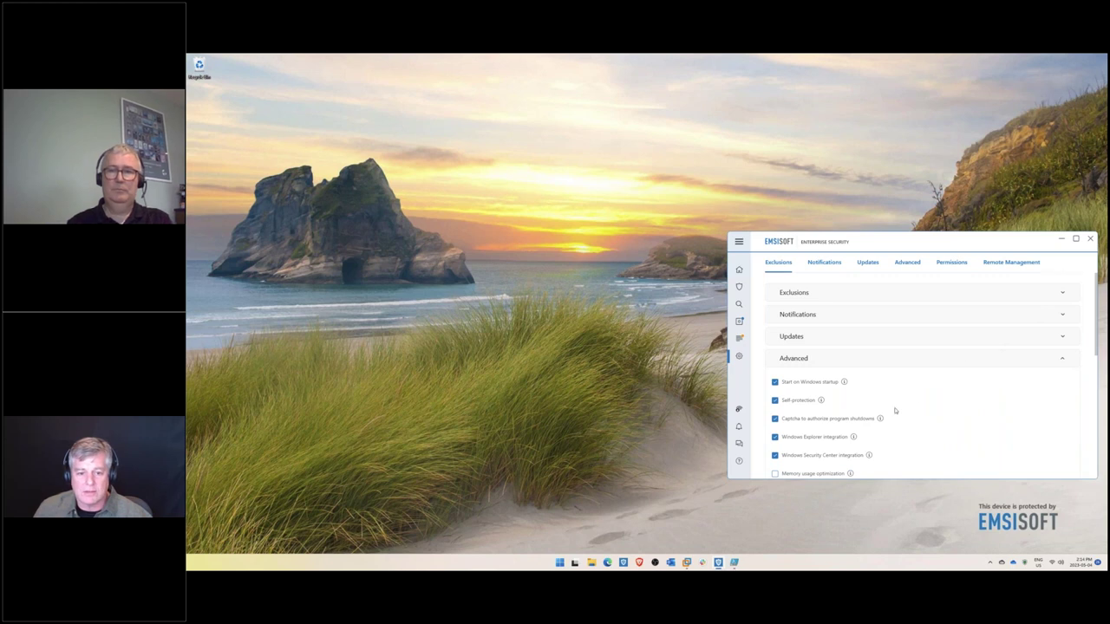
click(739, 269)
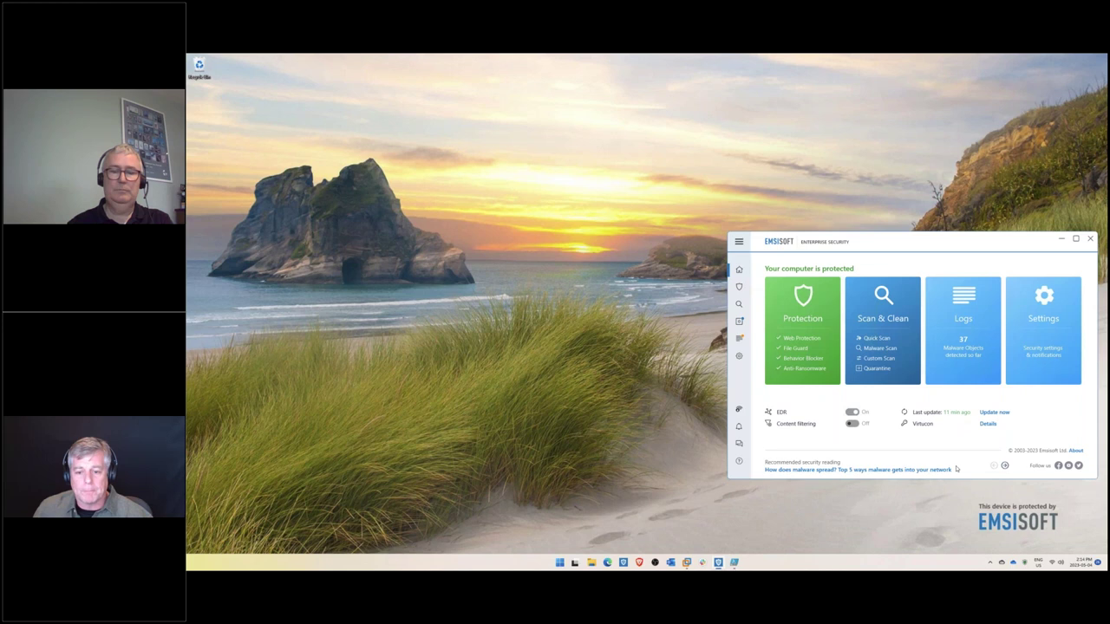
click(624, 563)
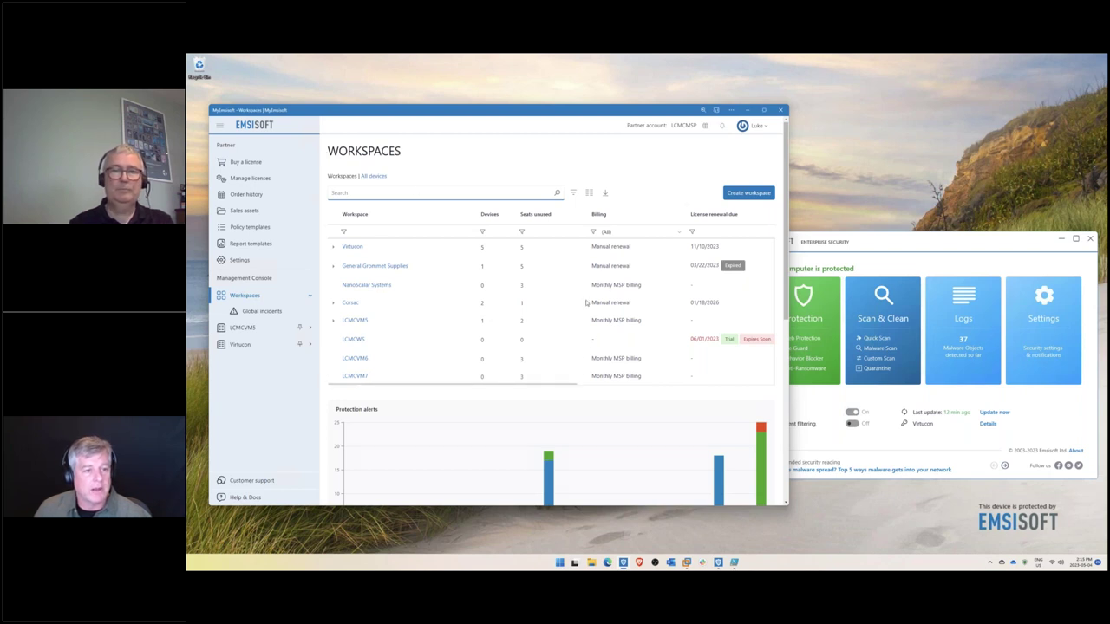
click(589, 193)
scroll(649, 232, down, 5)
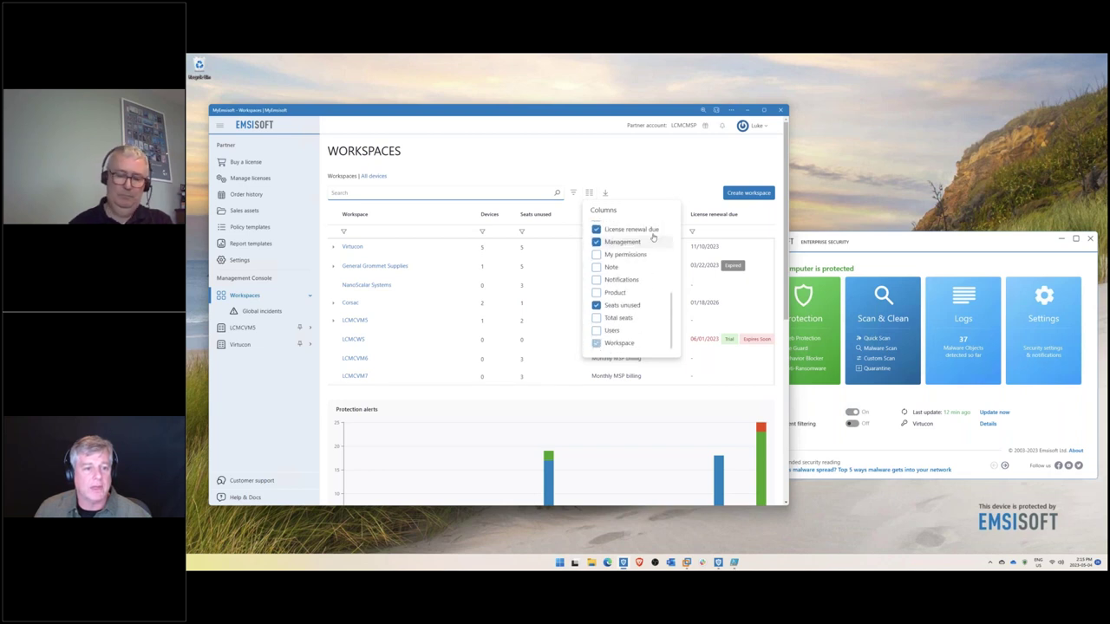
click(648, 187)
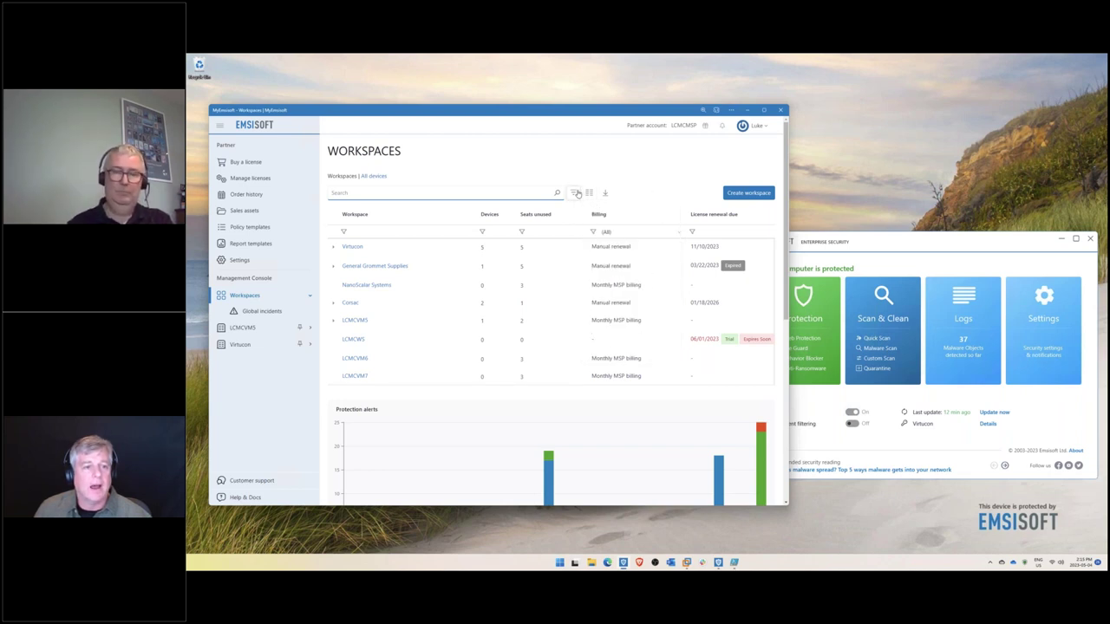
click(577, 193)
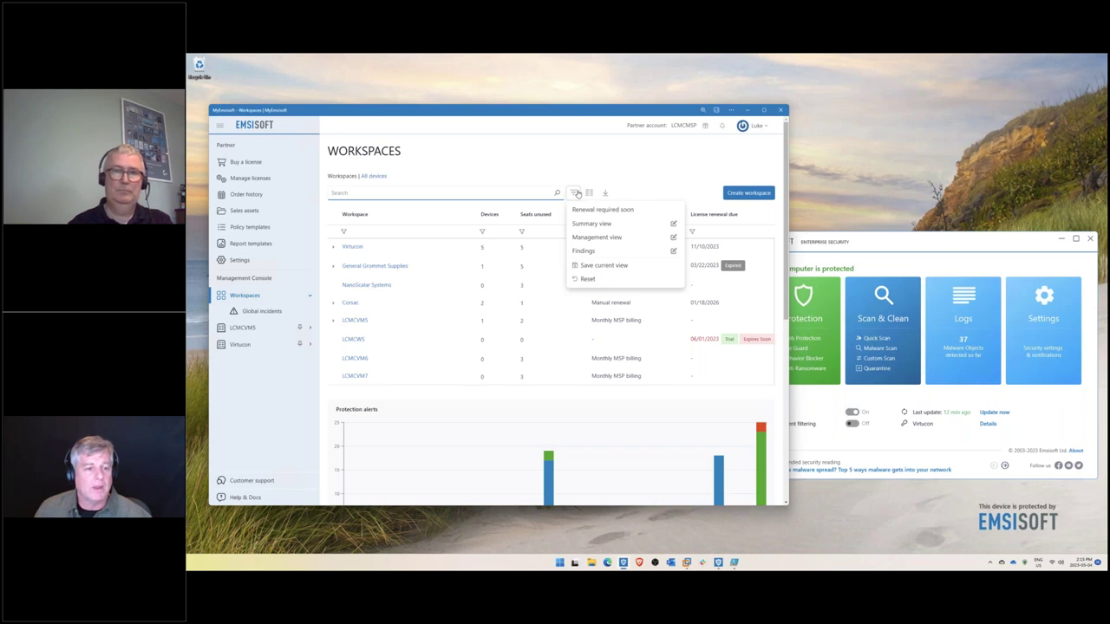
click(575, 191)
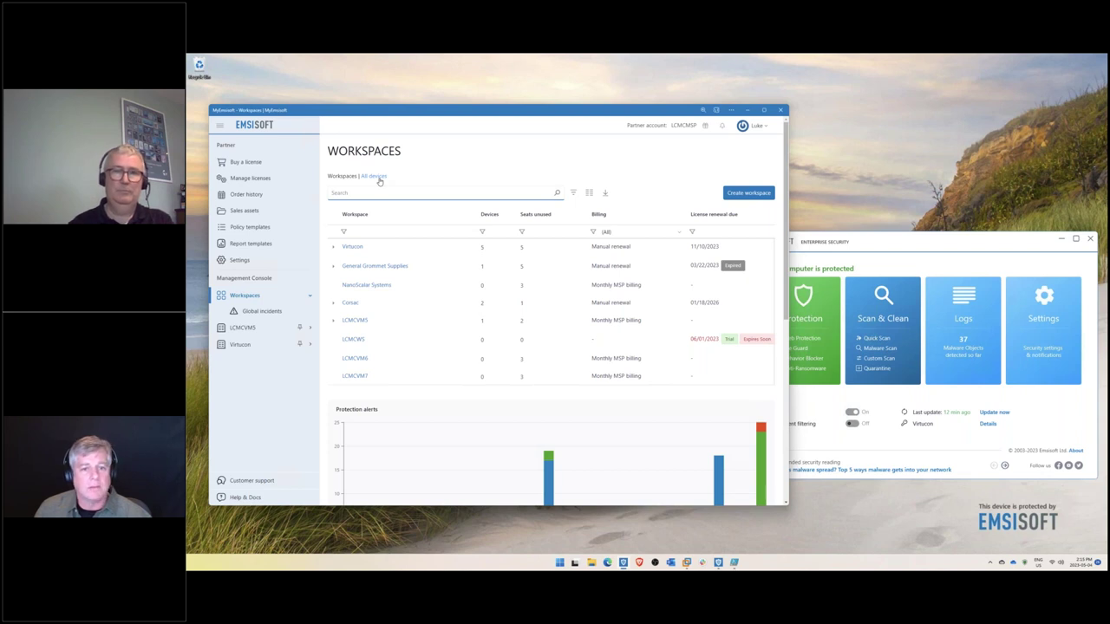
scroll(780, 236, down, 4)
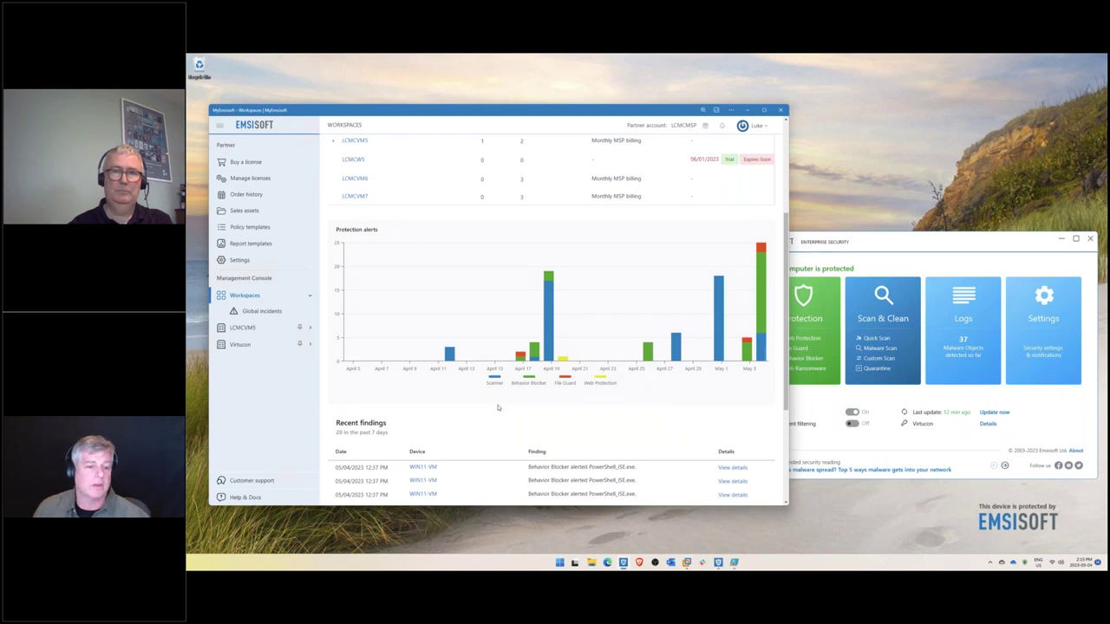
drag(785, 397, 779, 465)
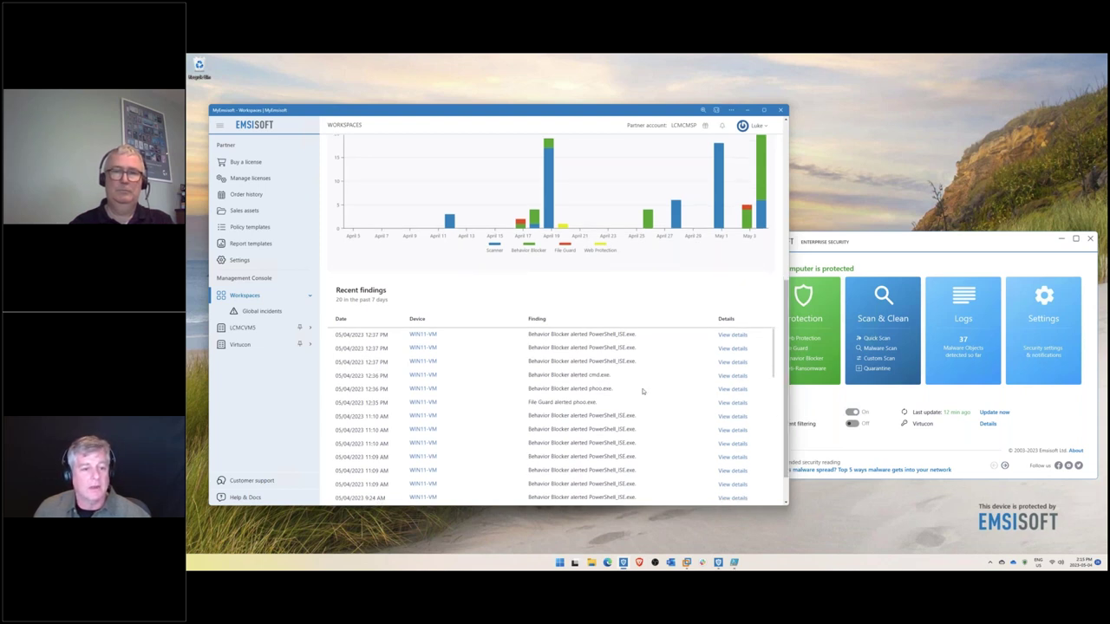
drag(783, 440, 780, 268)
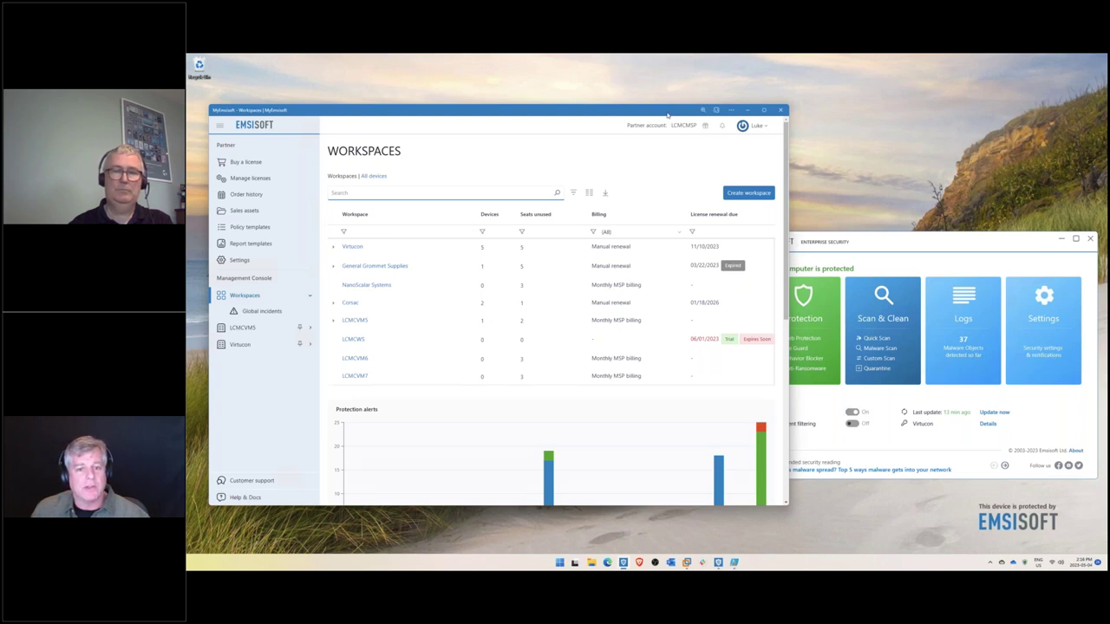
- Open the LCMCMSP policy template and scroll its settings down to UI Customization
drag(663, 116, 649, 116)
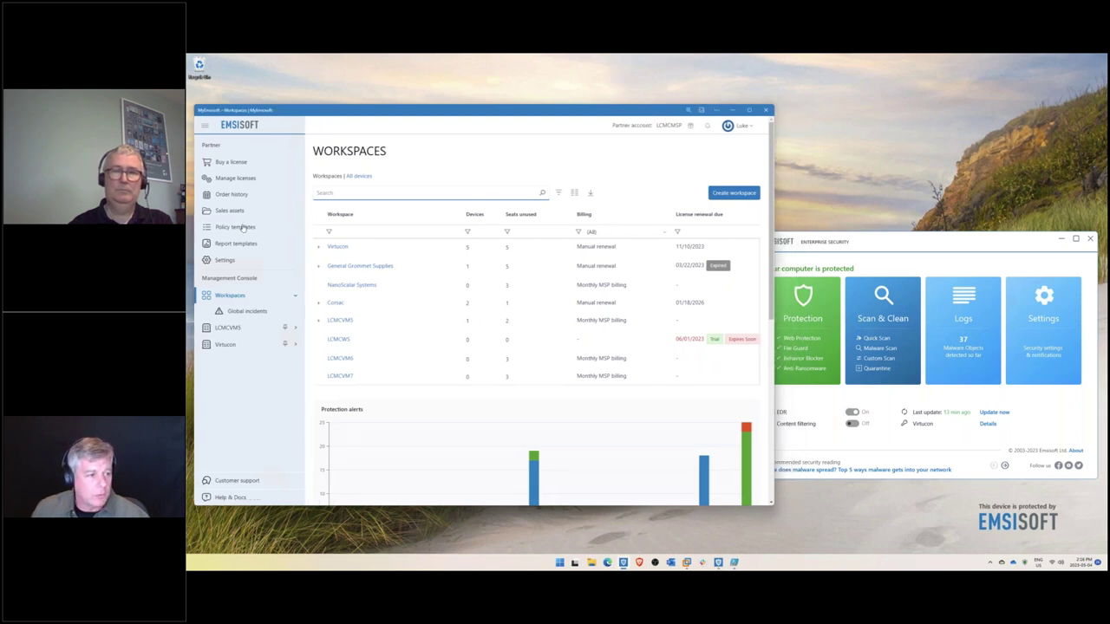
click(242, 227)
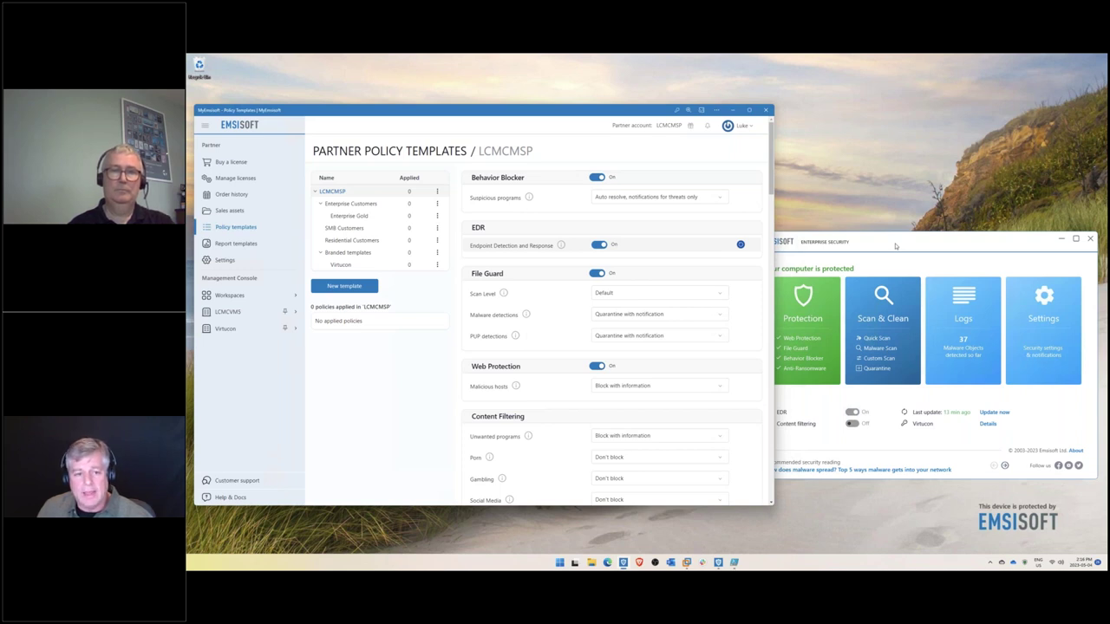
drag(778, 185, 771, 226)
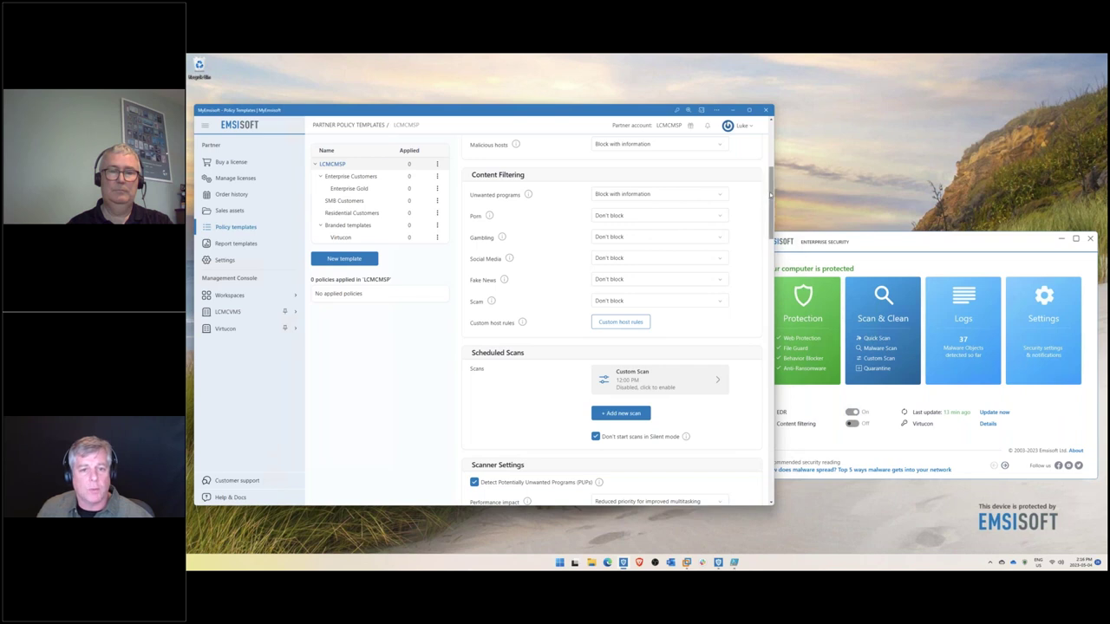
drag(768, 207, 851, 299)
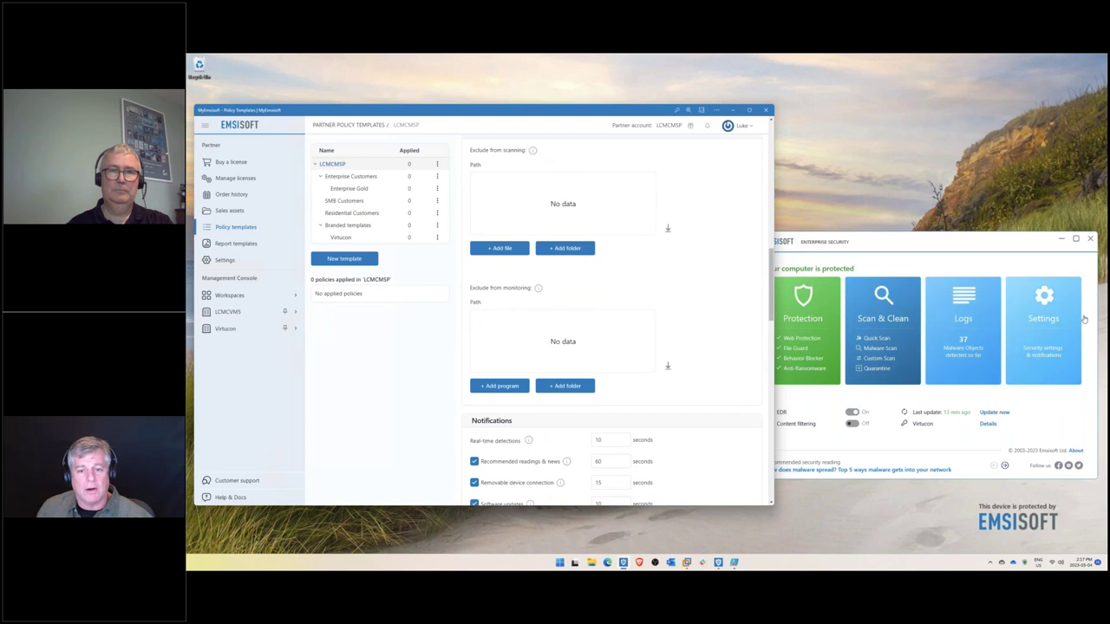
drag(770, 288, 769, 394)
scroll(769, 395, down, 4)
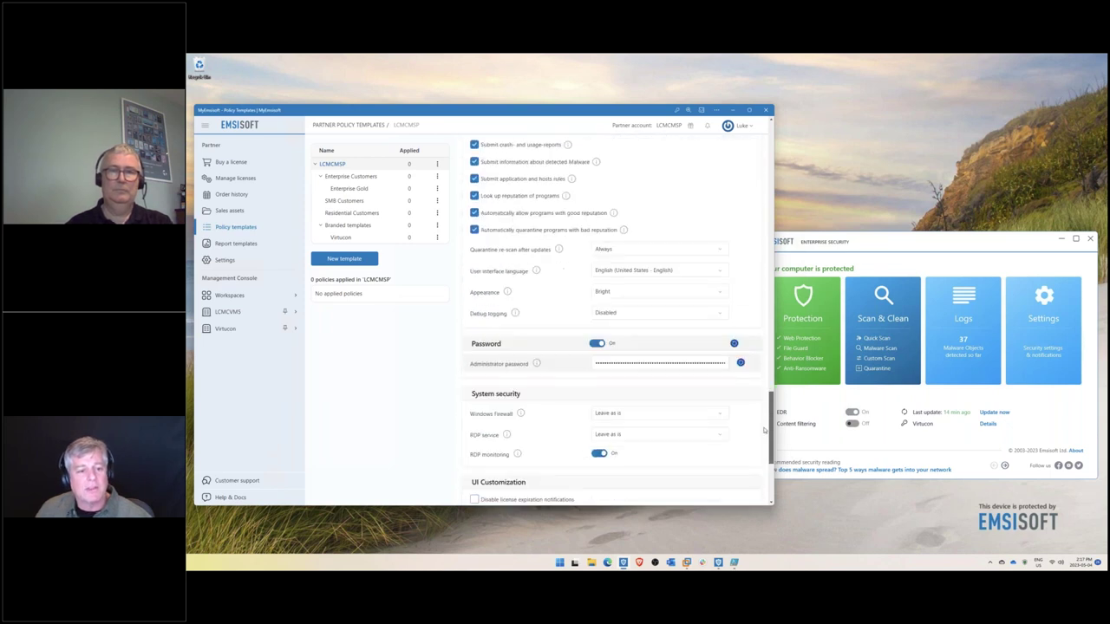
scroll(770, 413, down, 2)
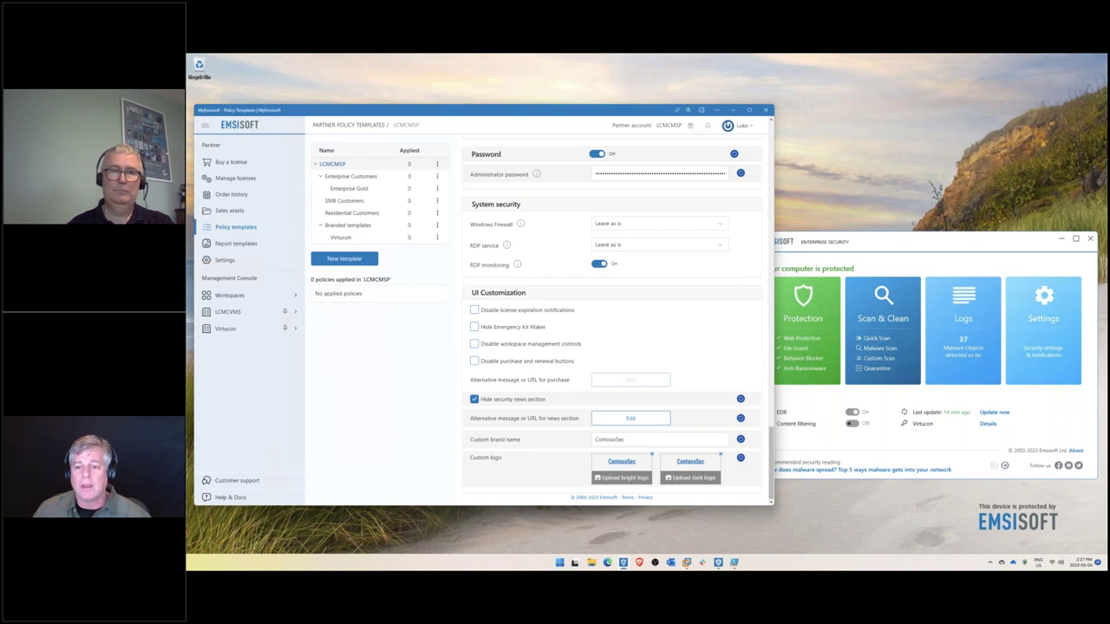
- Bring the Enterprise Security client forward, check its Settings, and return to its Overview
key(alt+Tab)
click(1044, 321)
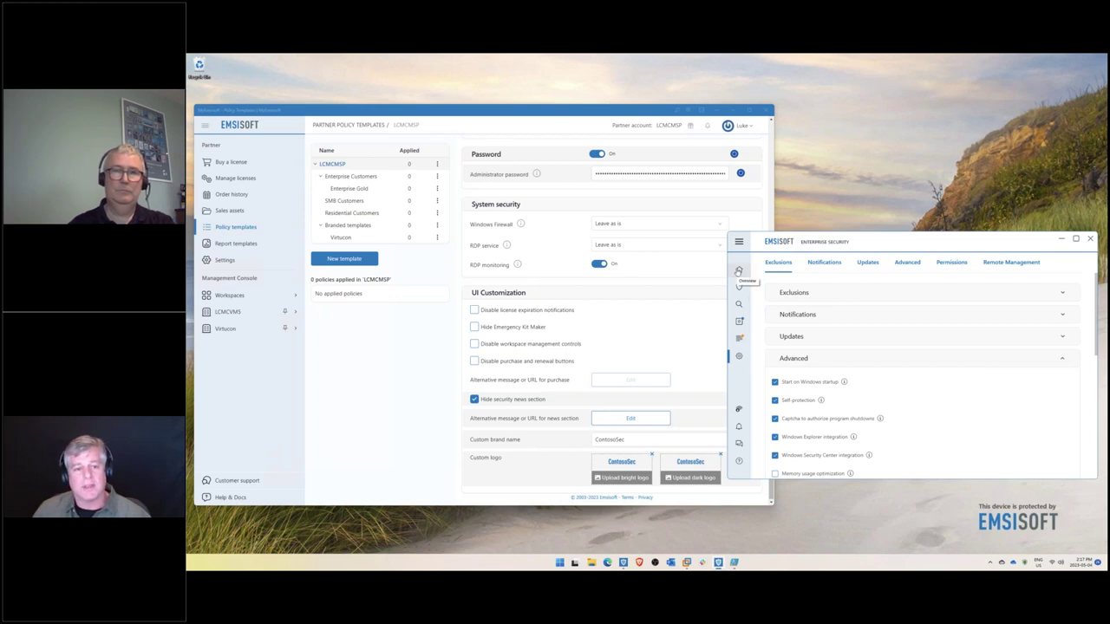
click(738, 271)
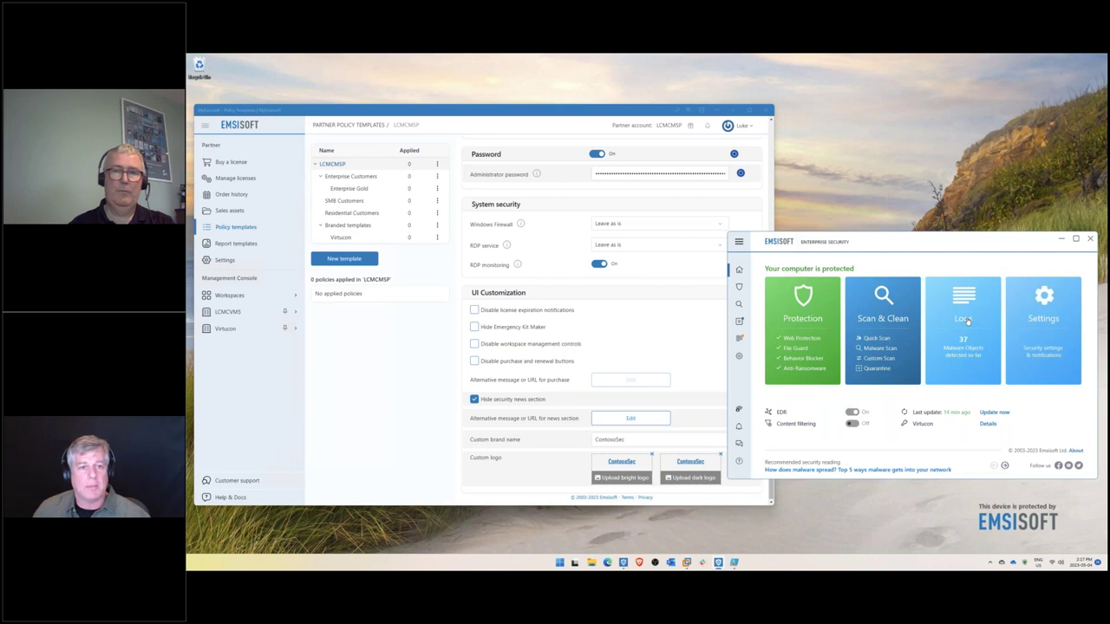
click(632, 115)
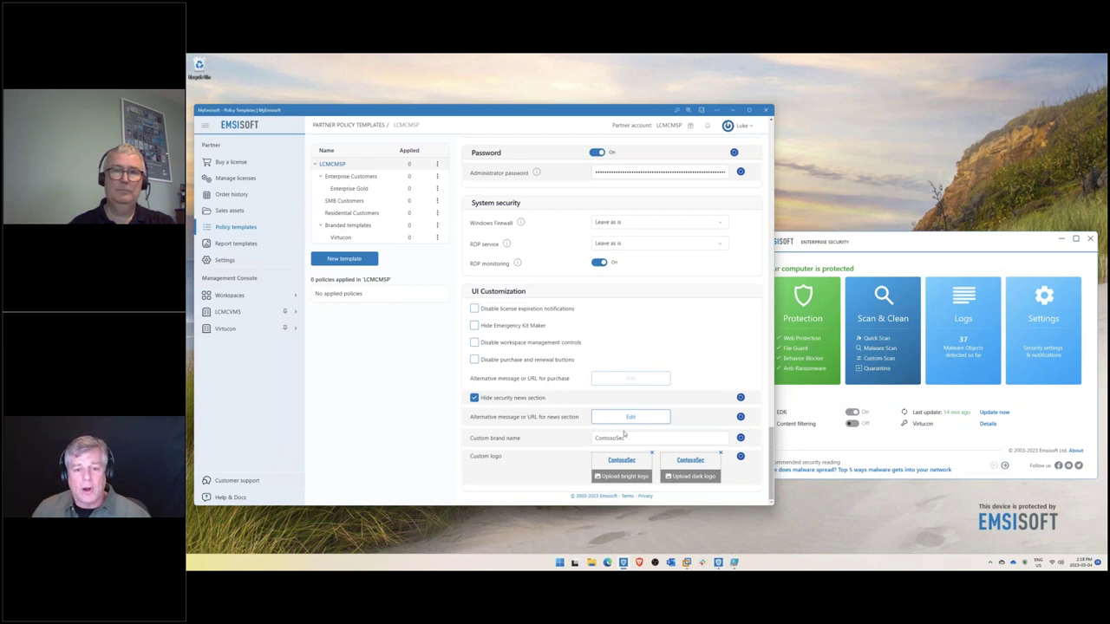
click(784, 394)
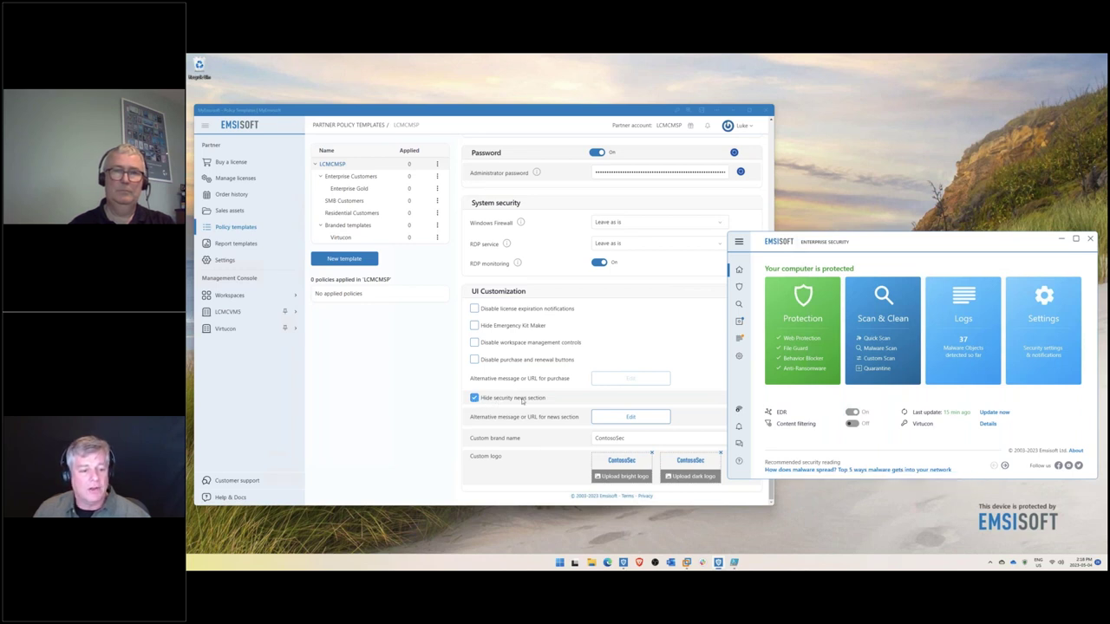
- Confirm the news-section alternative: the custom MyMSP URL and call-us message
click(628, 418)
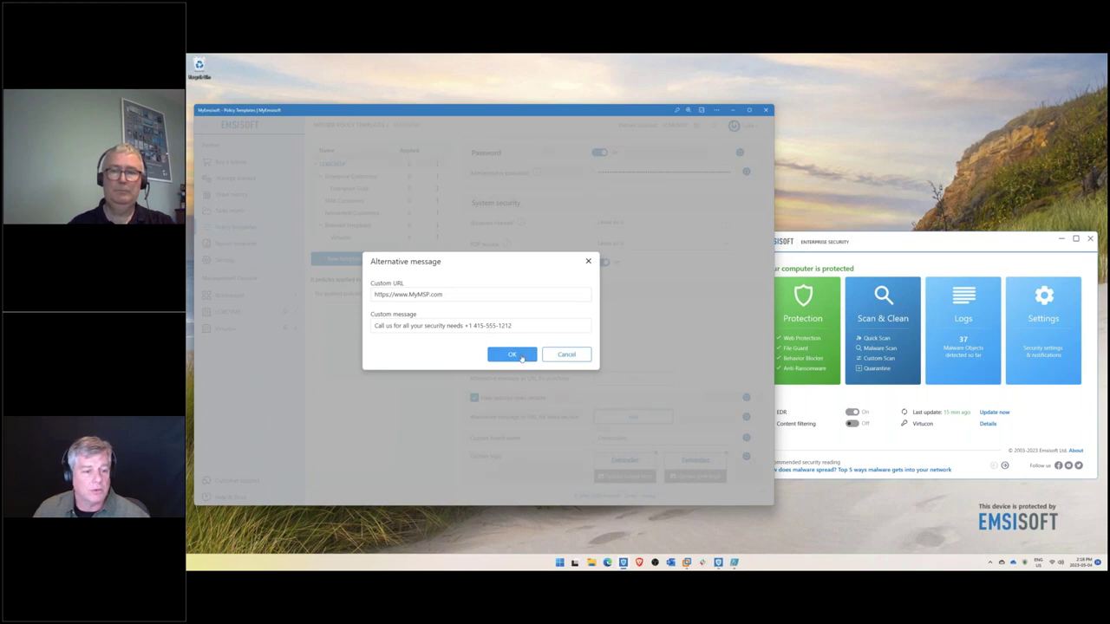
click(512, 355)
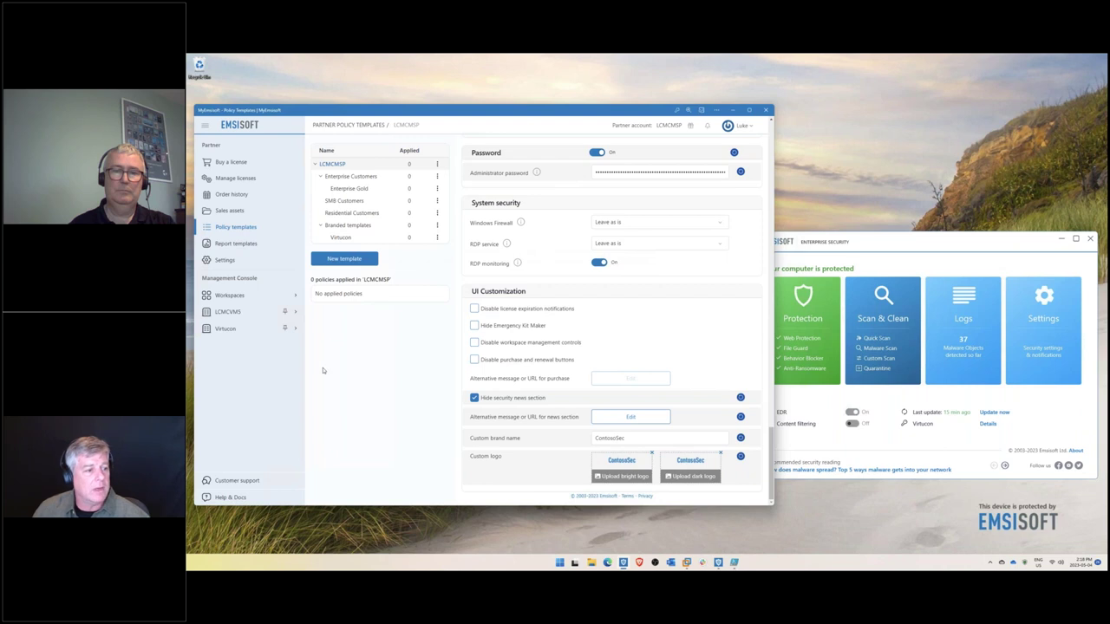
- Open Virtucon's managed devices list, view the column chooser, and scroll through the page
click(227, 330)
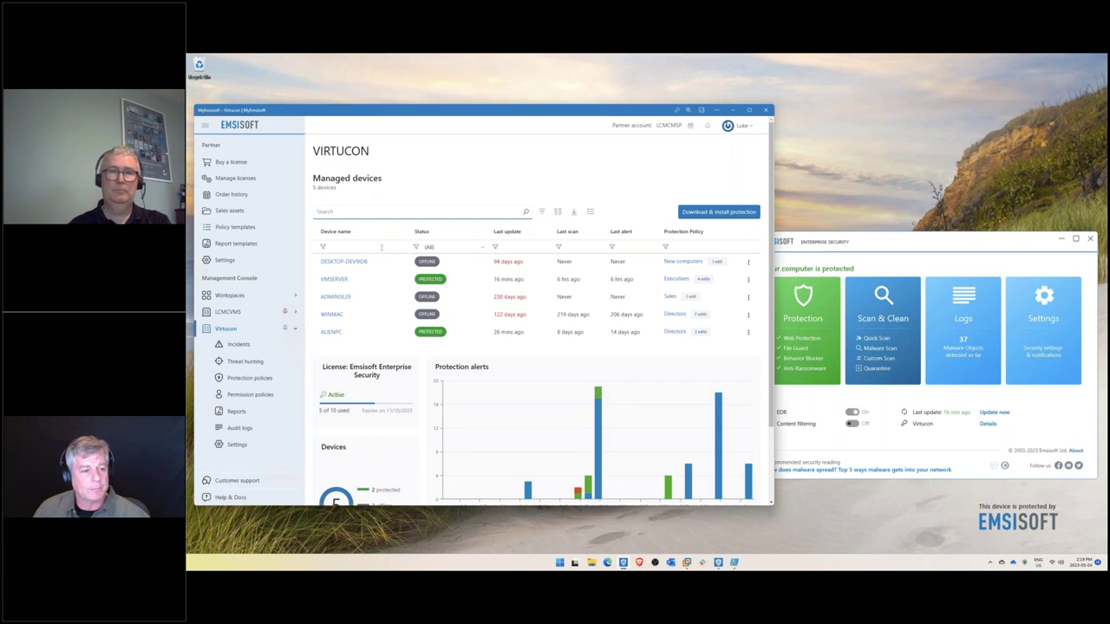
mouse_move(604, 372)
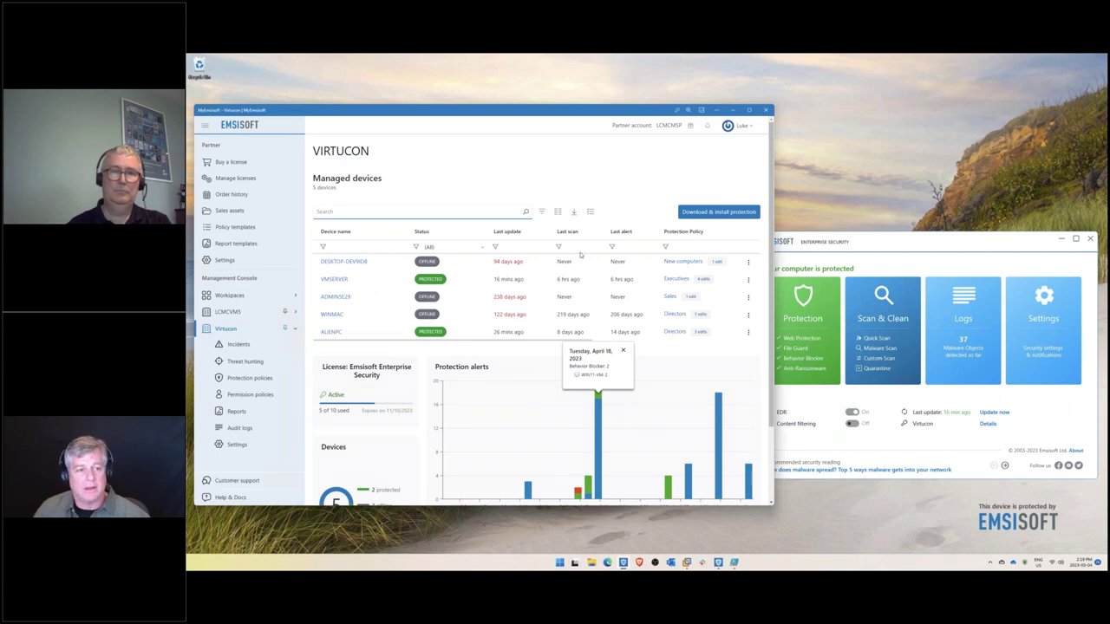
click(558, 212)
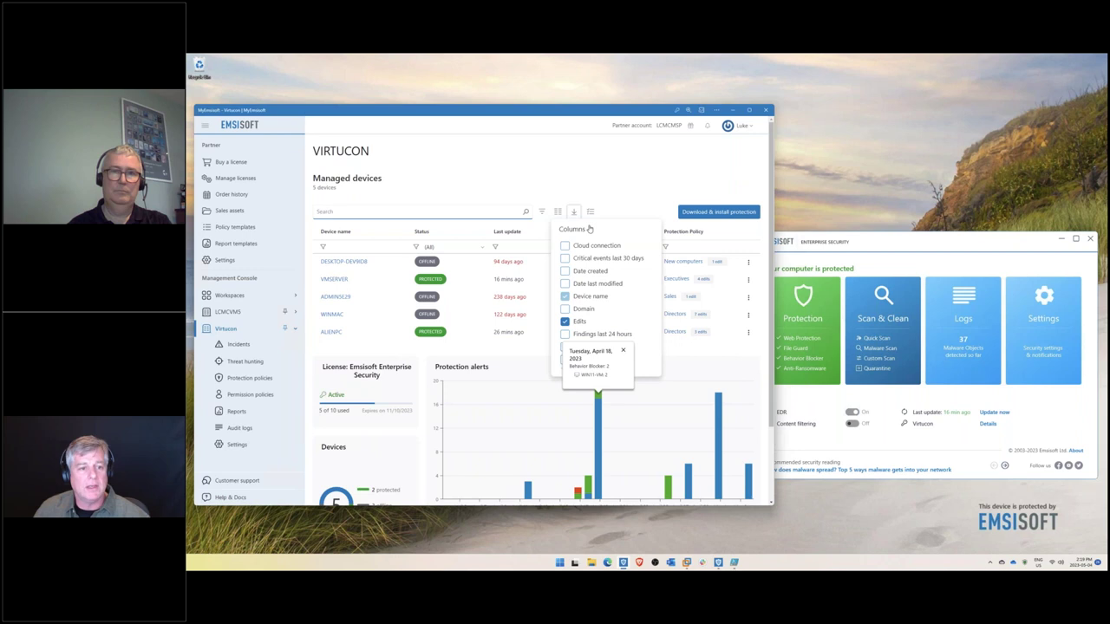
drag(767, 297, 767, 417)
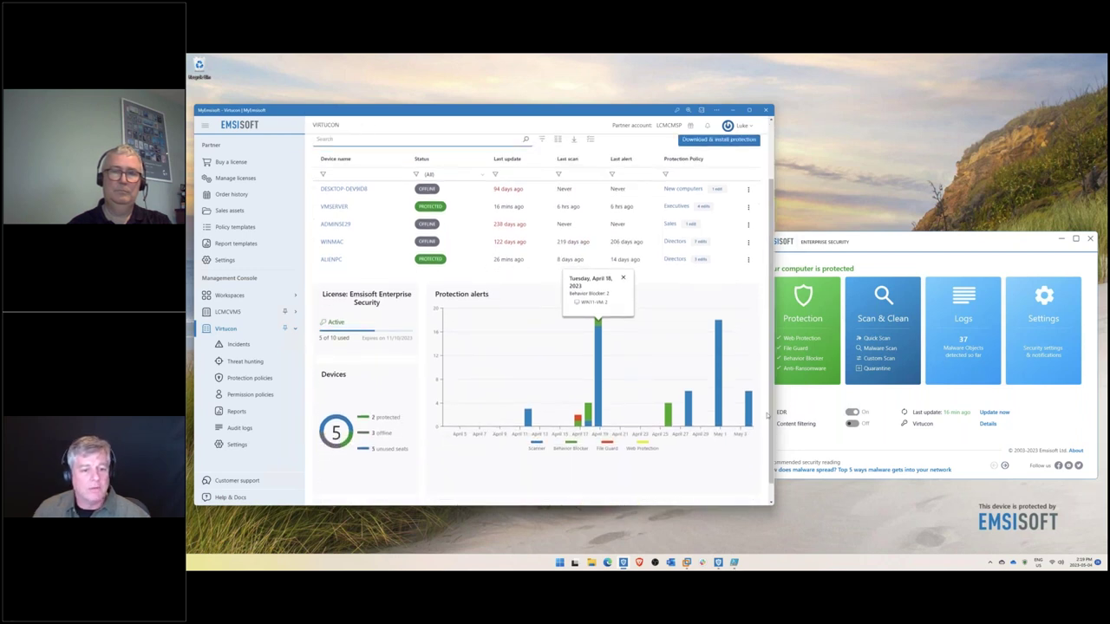
scroll(607, 390, up, 2)
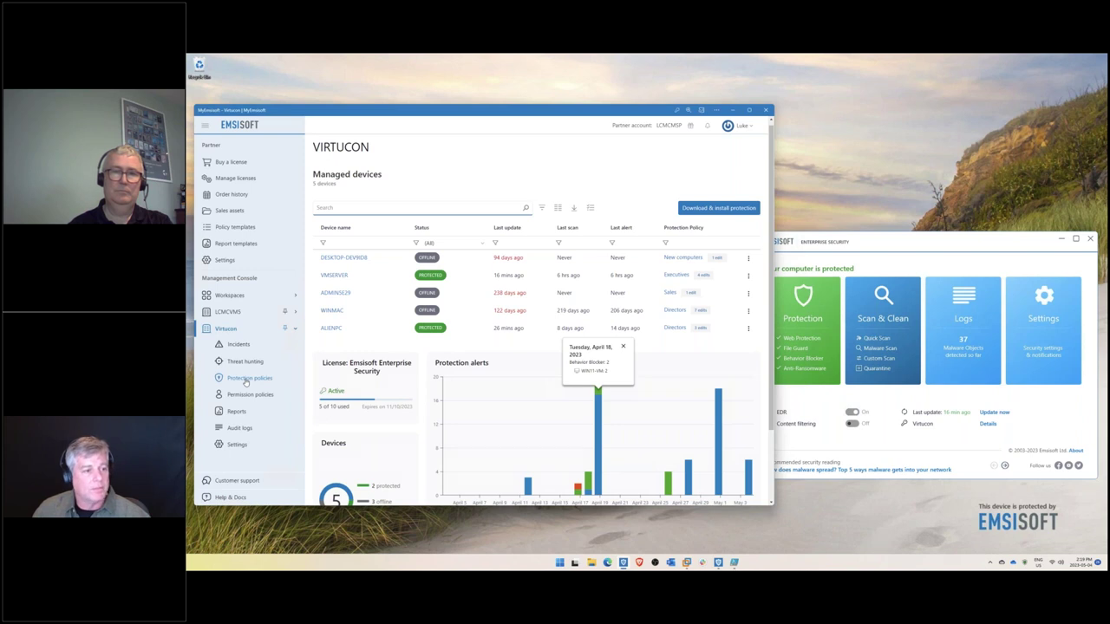
- Review Virtucon's protection policy groups and the Policy settings panel with no template assigned
click(248, 378)
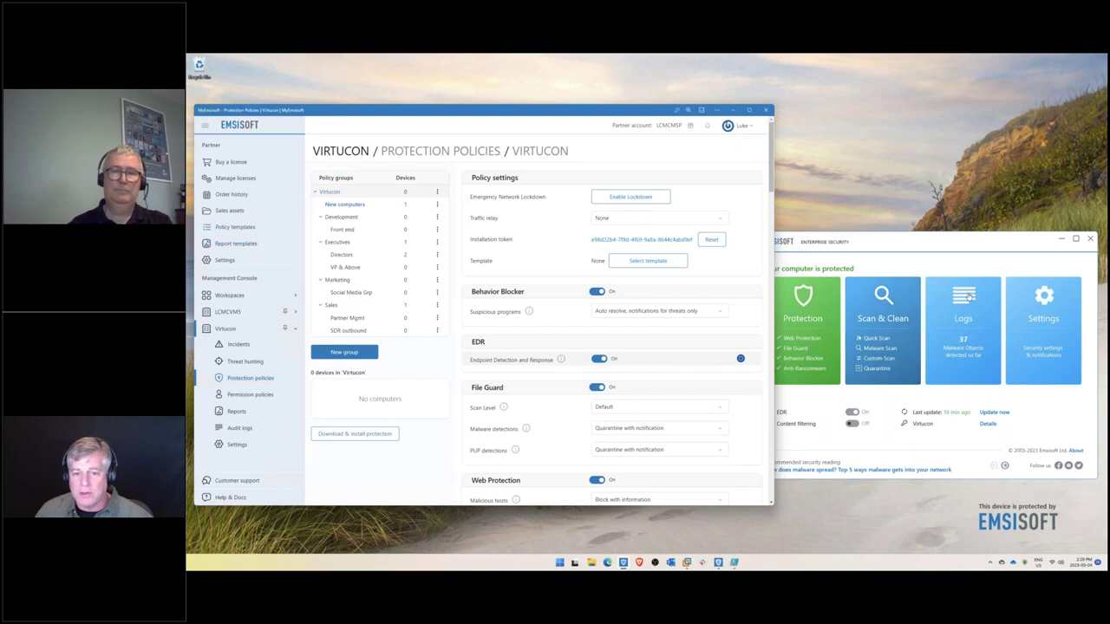
click(649, 200)
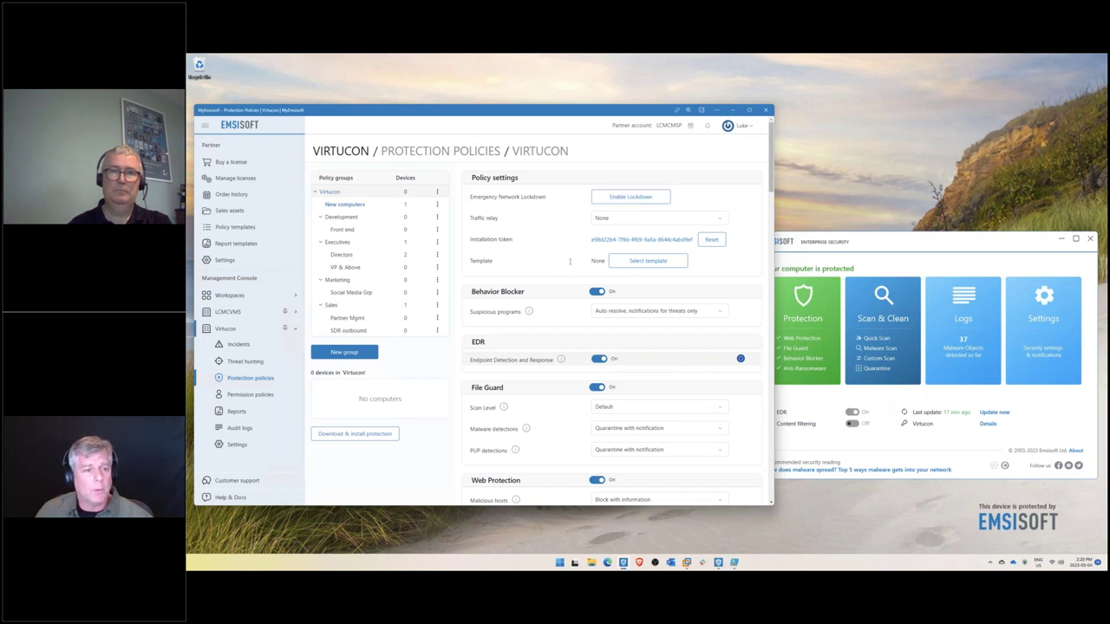
- Apply the LCMCMSP template to Virtucon's policy and check the client's new ContosoSec branding
click(642, 262)
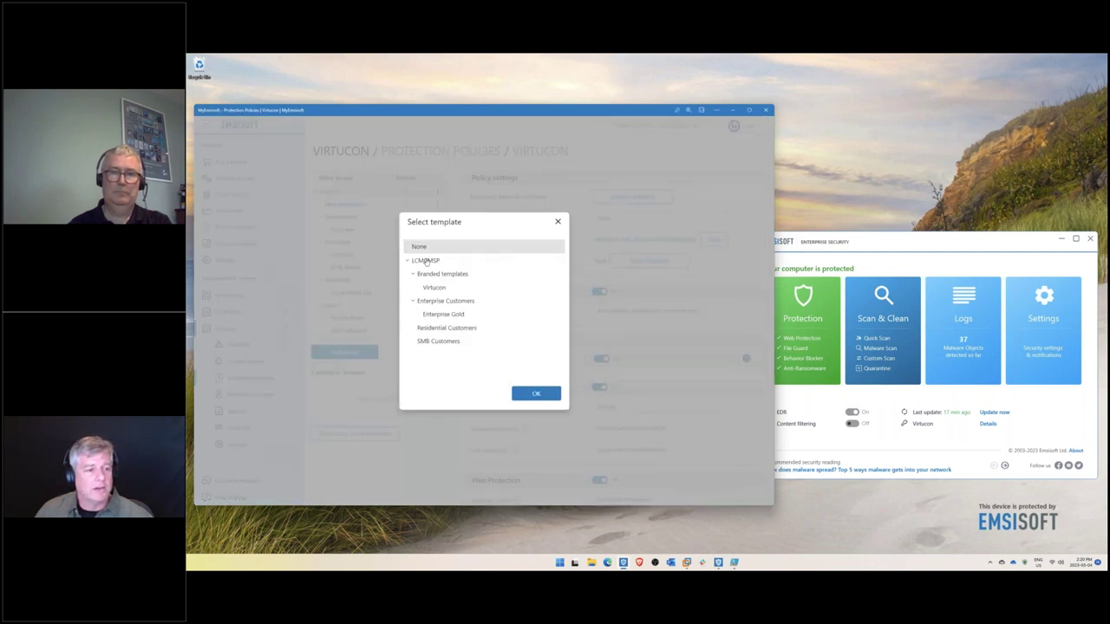
click(425, 260)
click(536, 393)
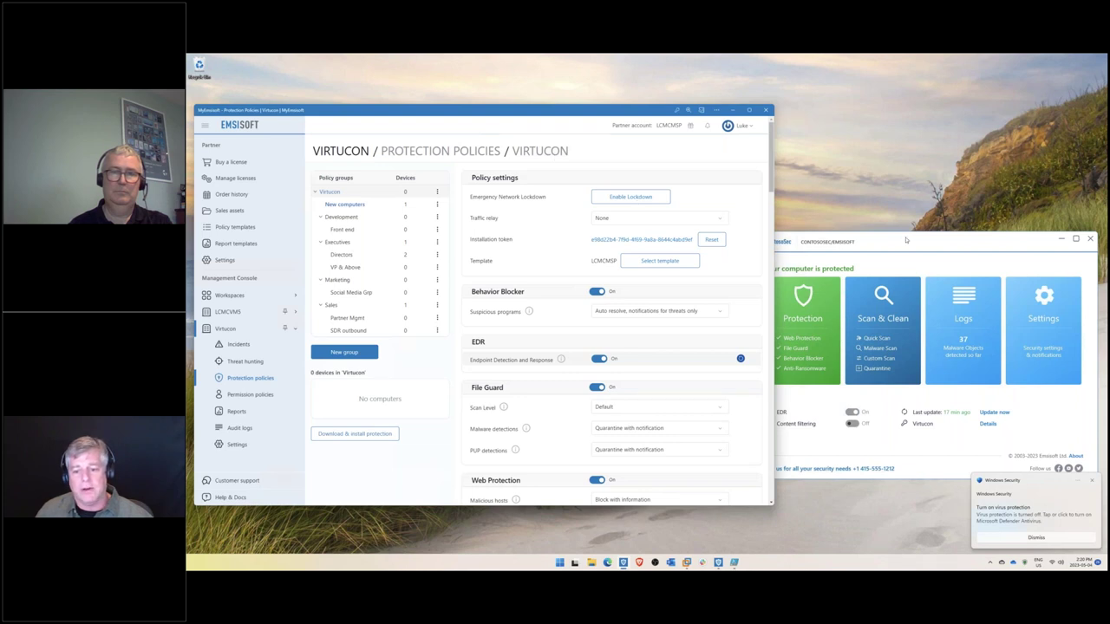
click(862, 268)
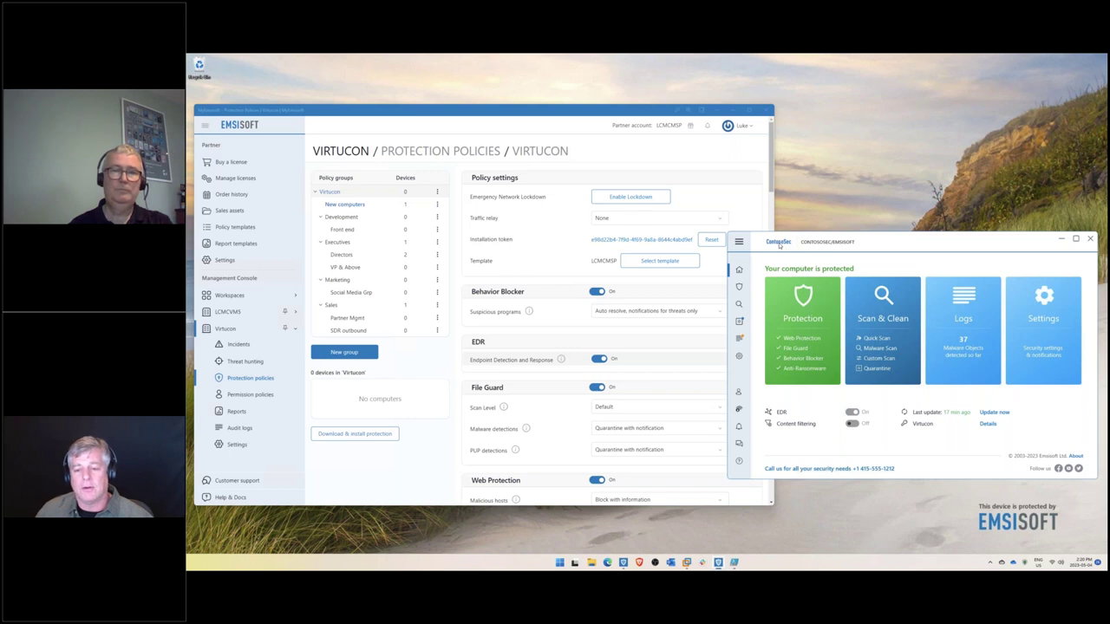
click(1030, 326)
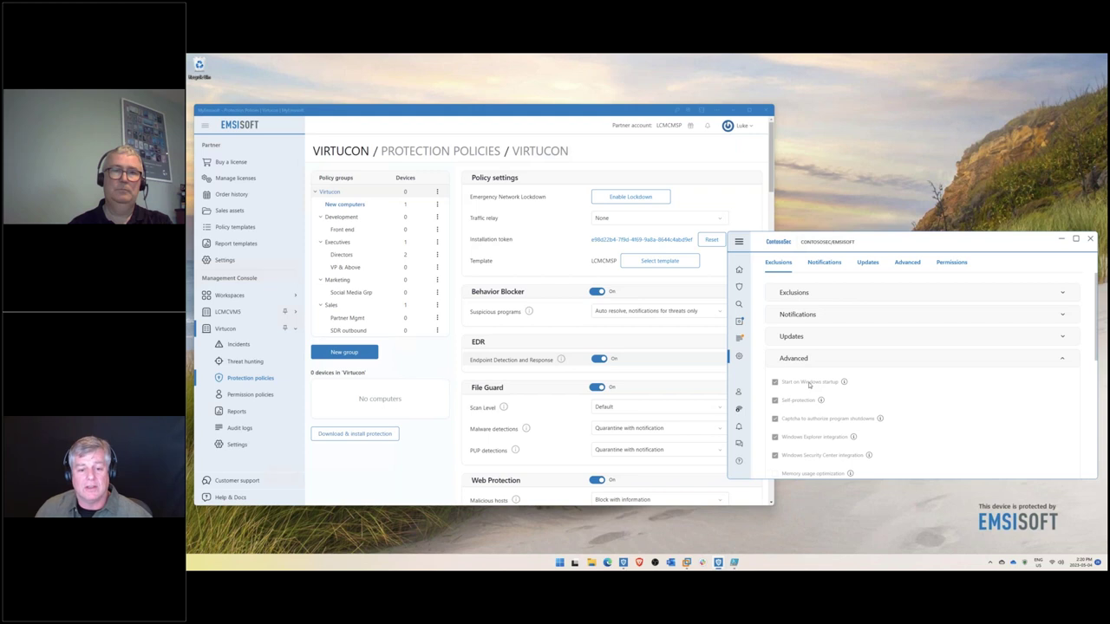
click(809, 385)
text(p**)
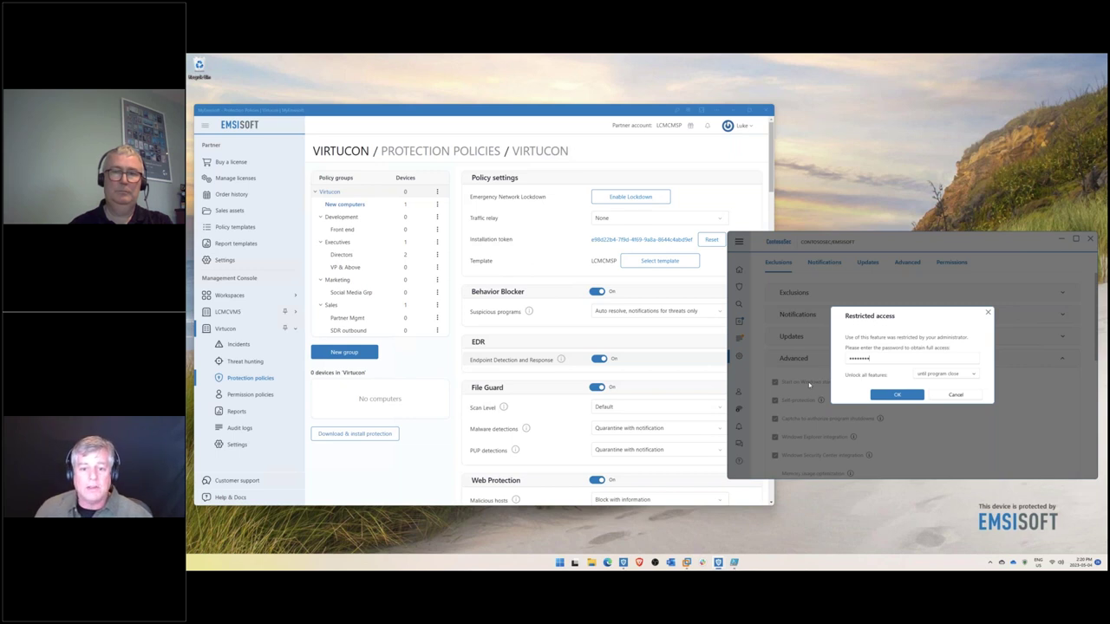
key(Return)
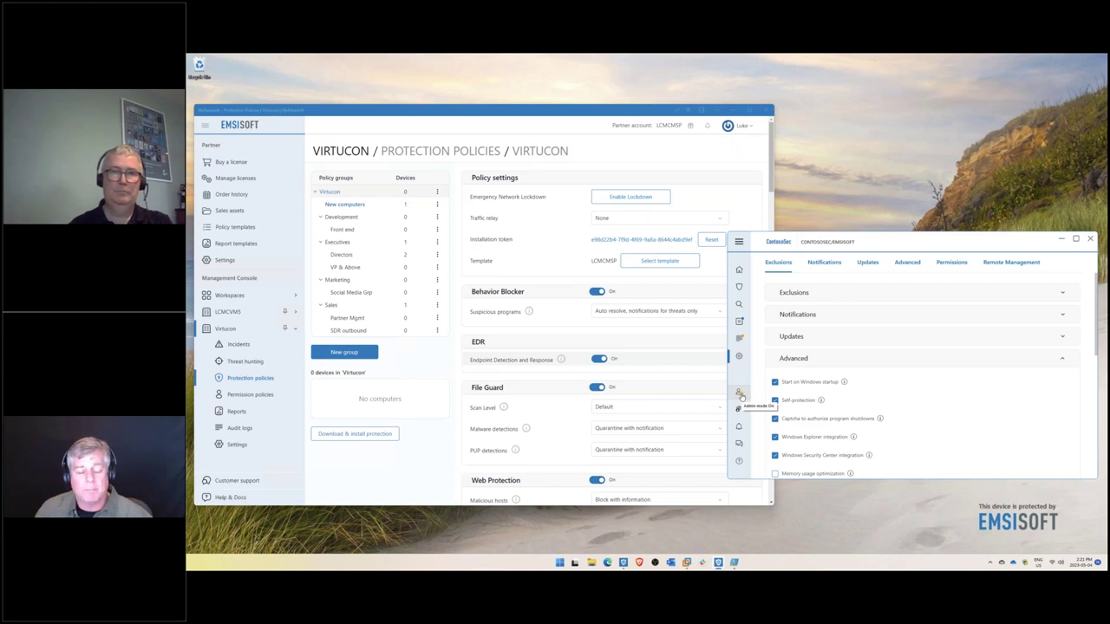
click(1091, 240)
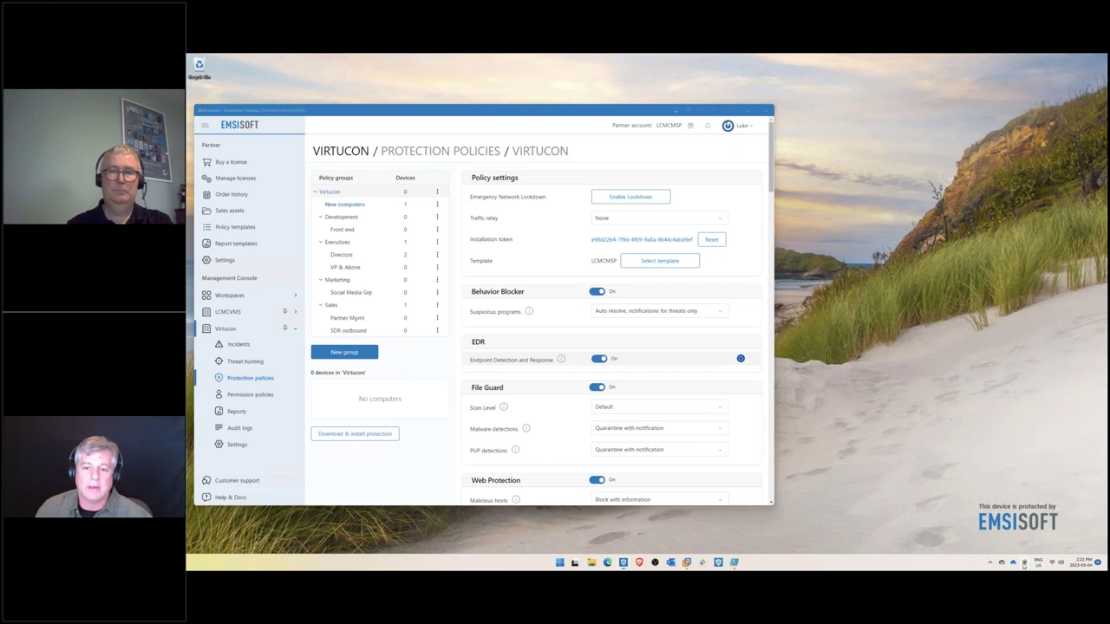
click(1053, 332)
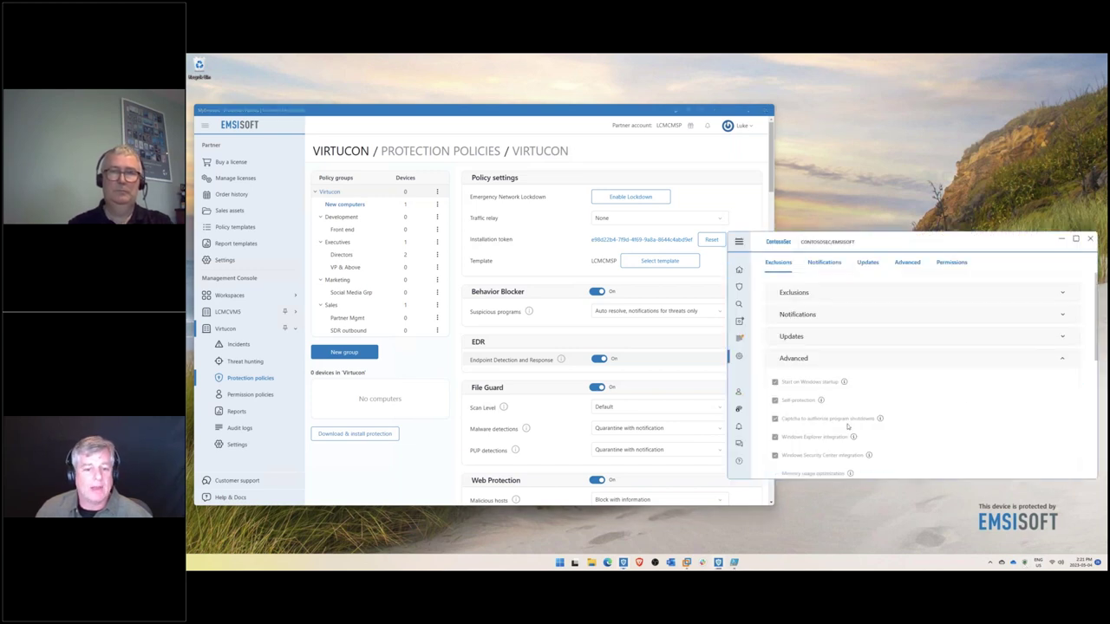
click(739, 269)
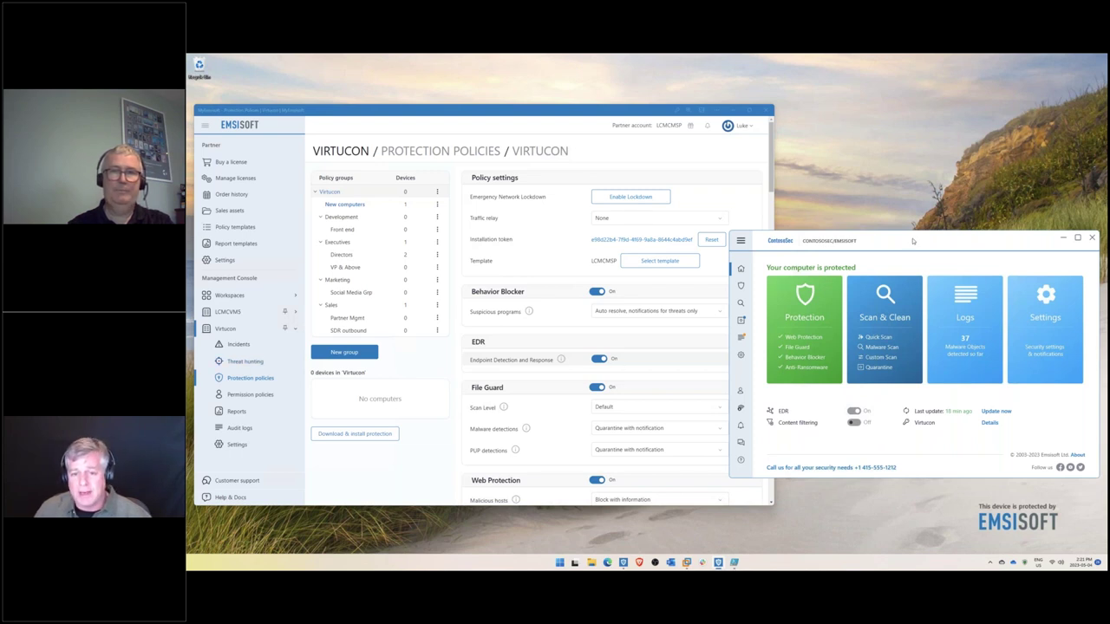
drag(912, 242, 914, 240)
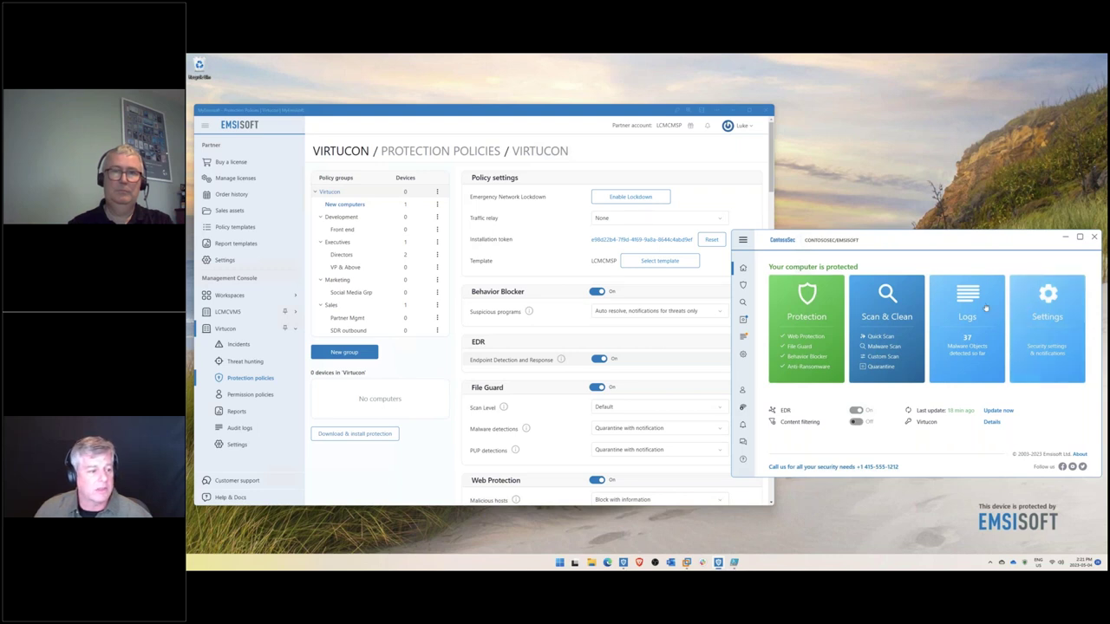
click(236, 445)
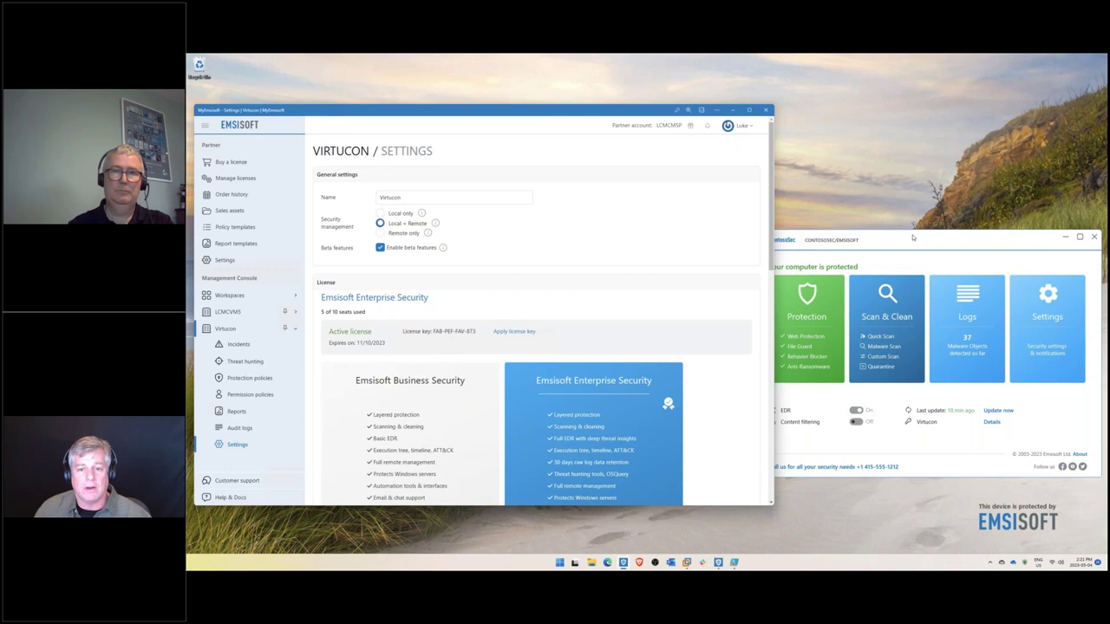
drag(914, 235, 916, 237)
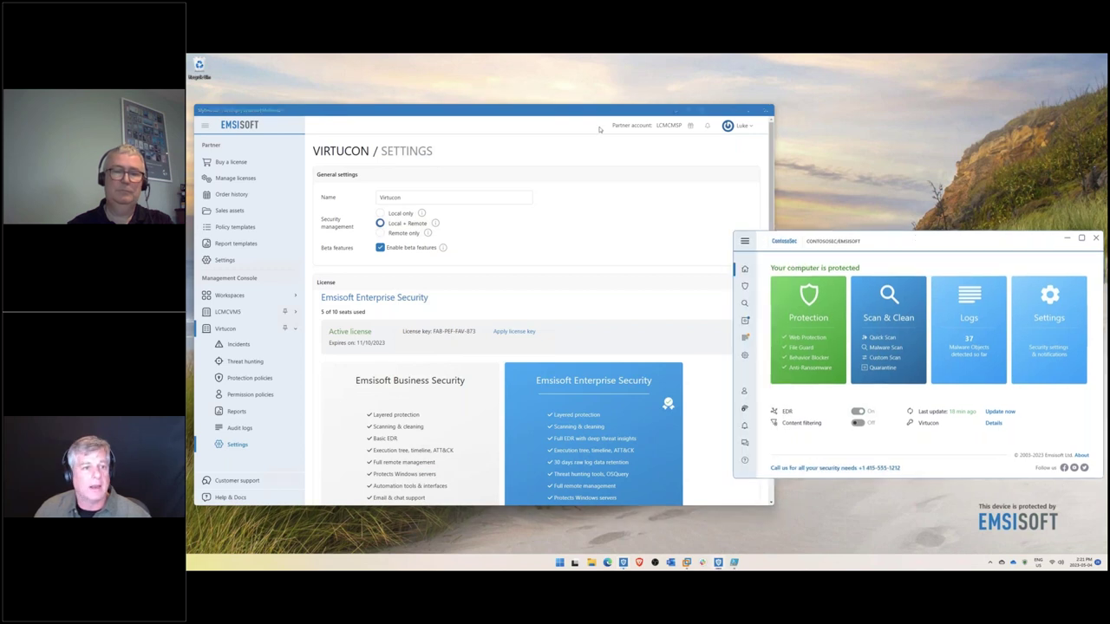
click(546, 166)
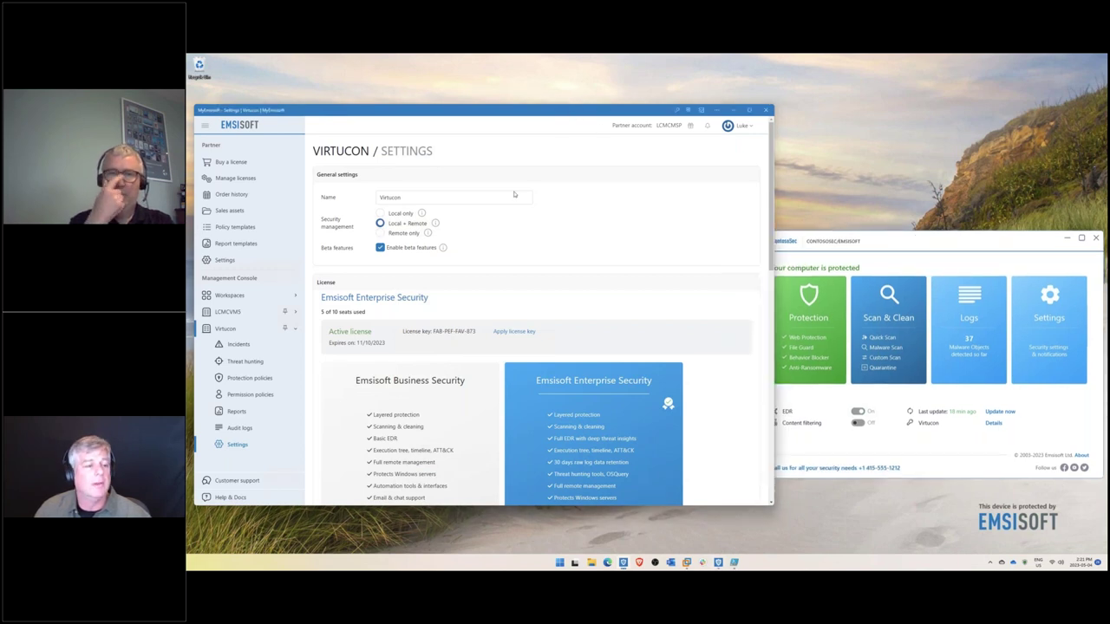
click(407, 232)
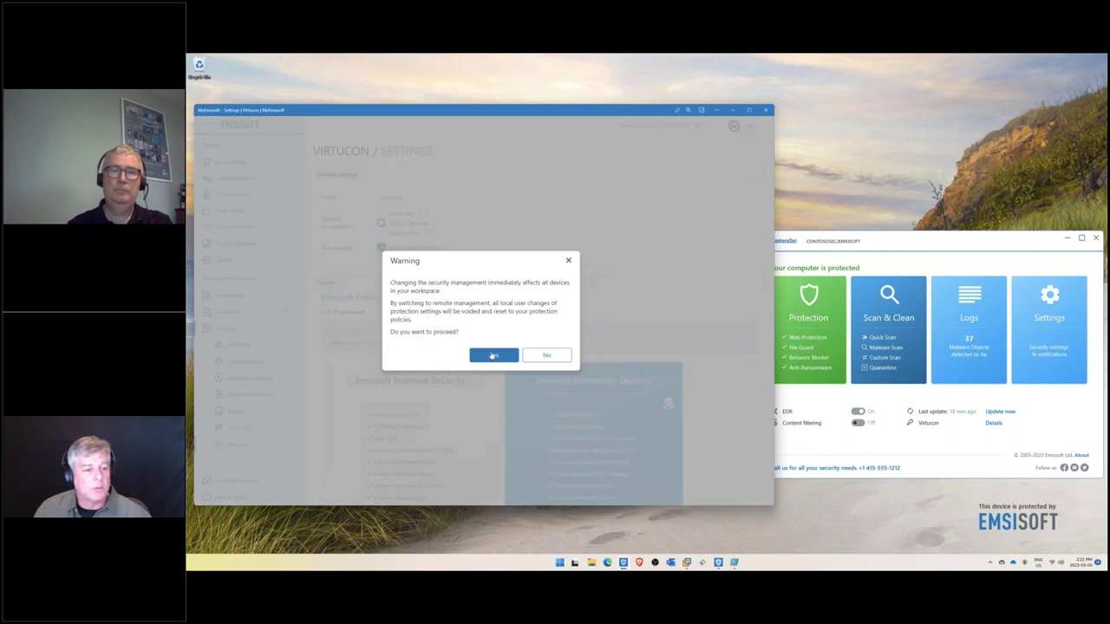
click(492, 355)
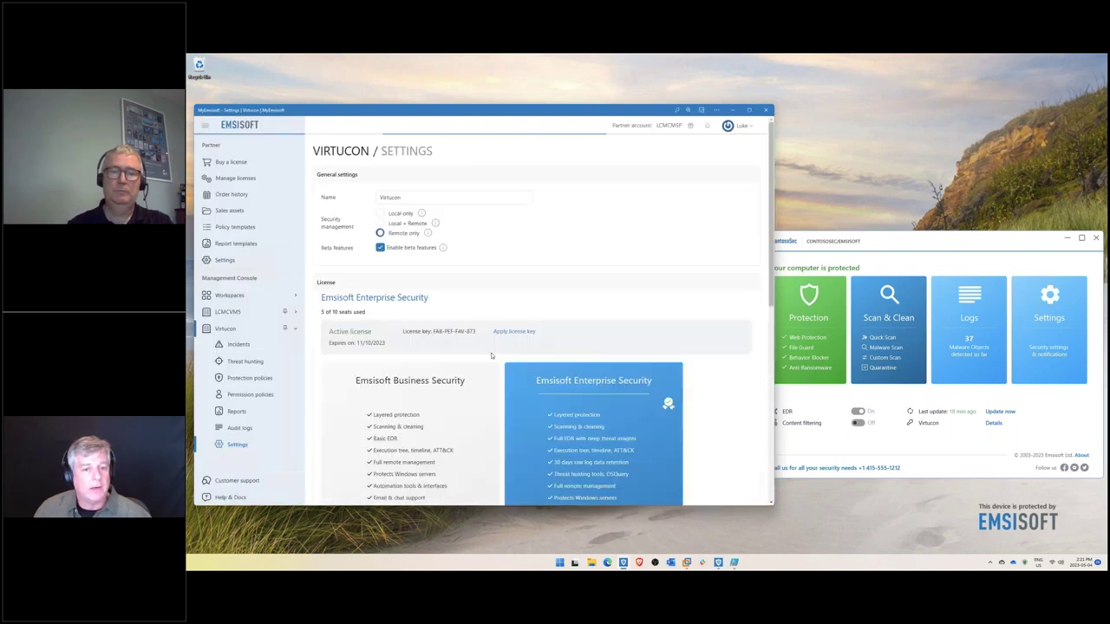
drag(876, 242, 931, 247)
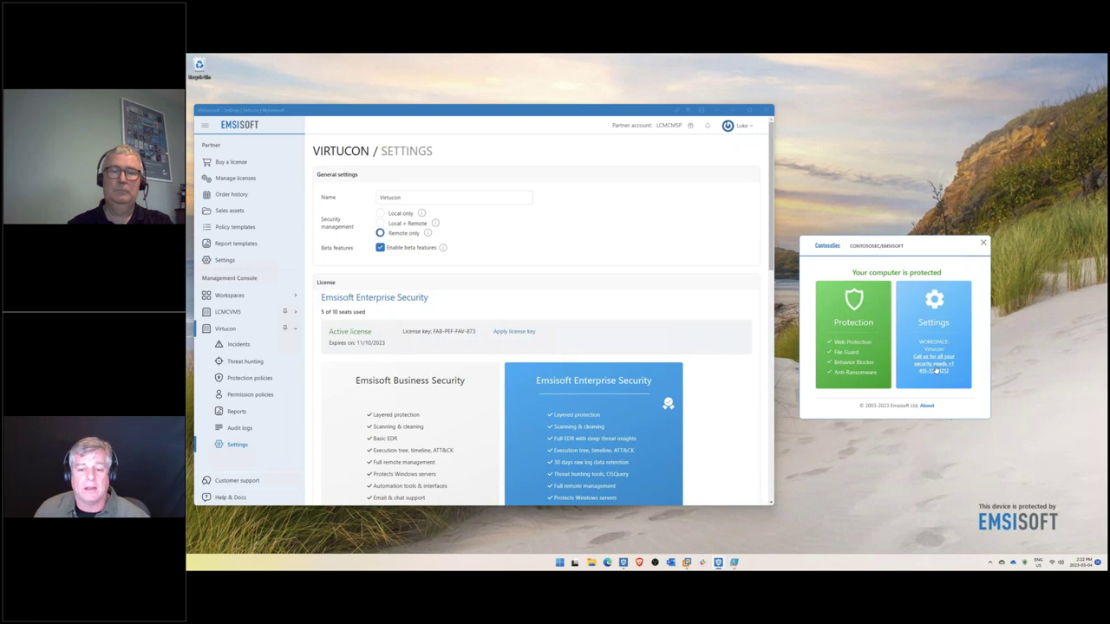
- Verify the client's Settings are admin-locked, dismiss the message, and close the client window
click(933, 302)
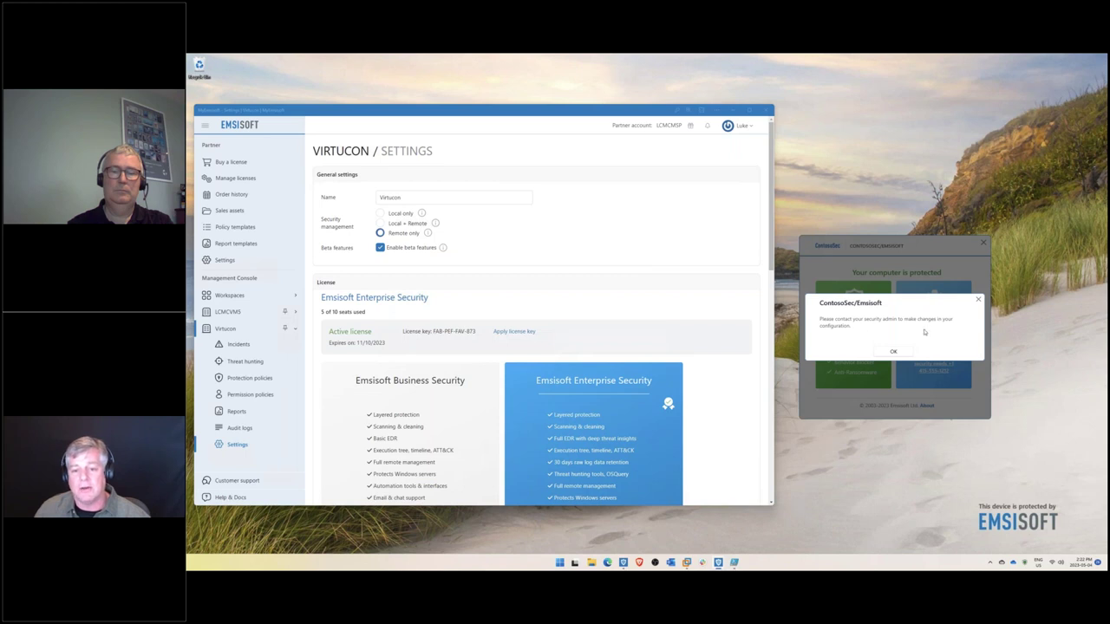
click(894, 352)
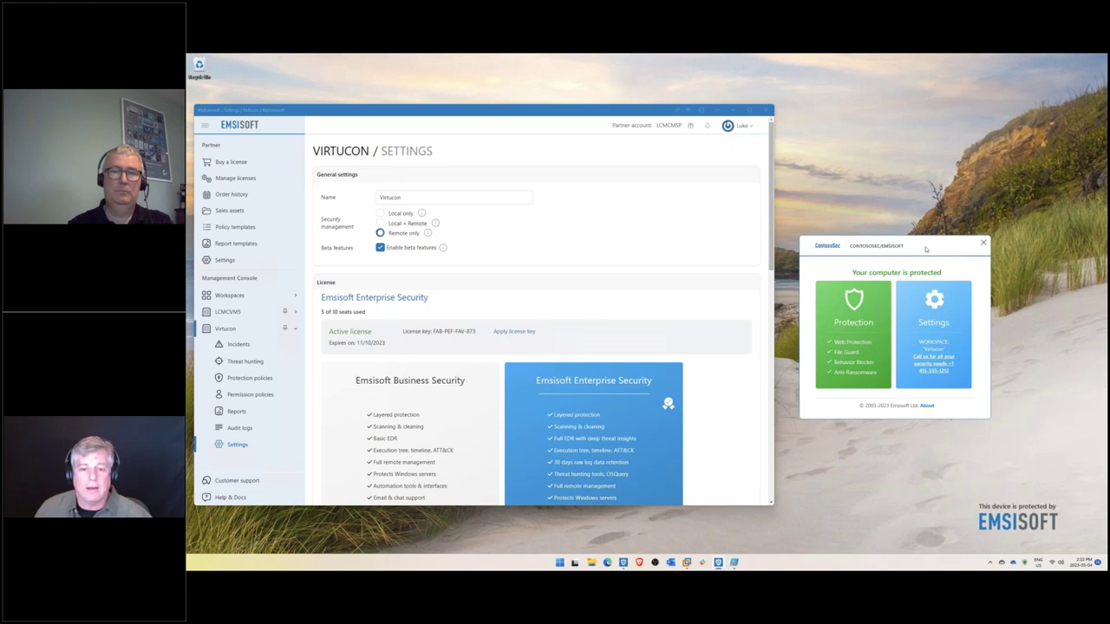
click(983, 246)
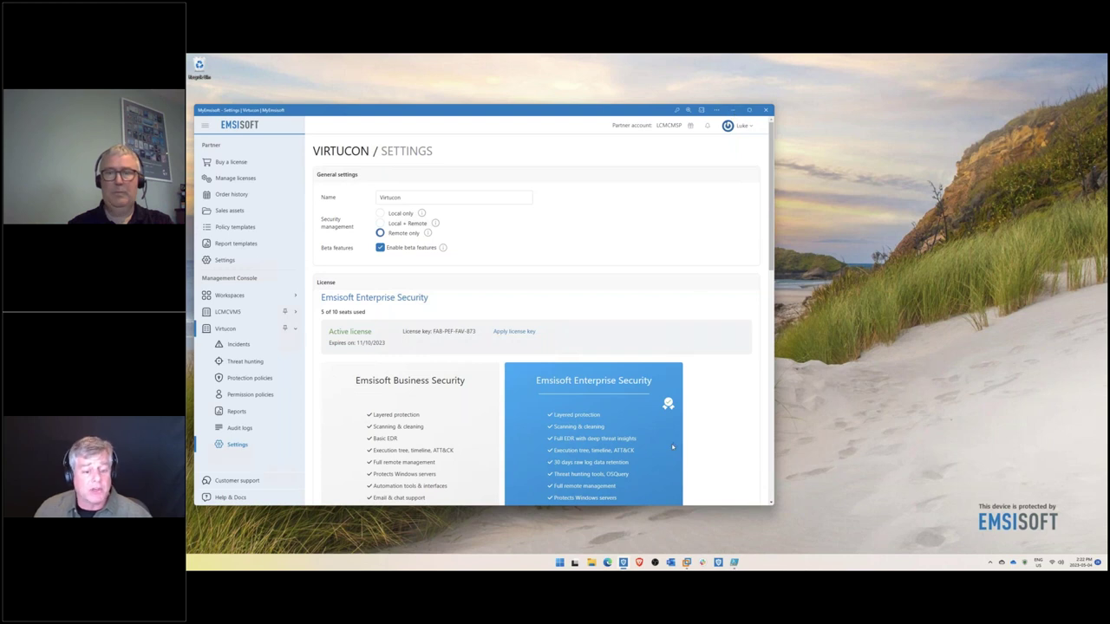
- Run whoami in PowerShell ISE, minimise the console, and shift the management console right
click(733, 562)
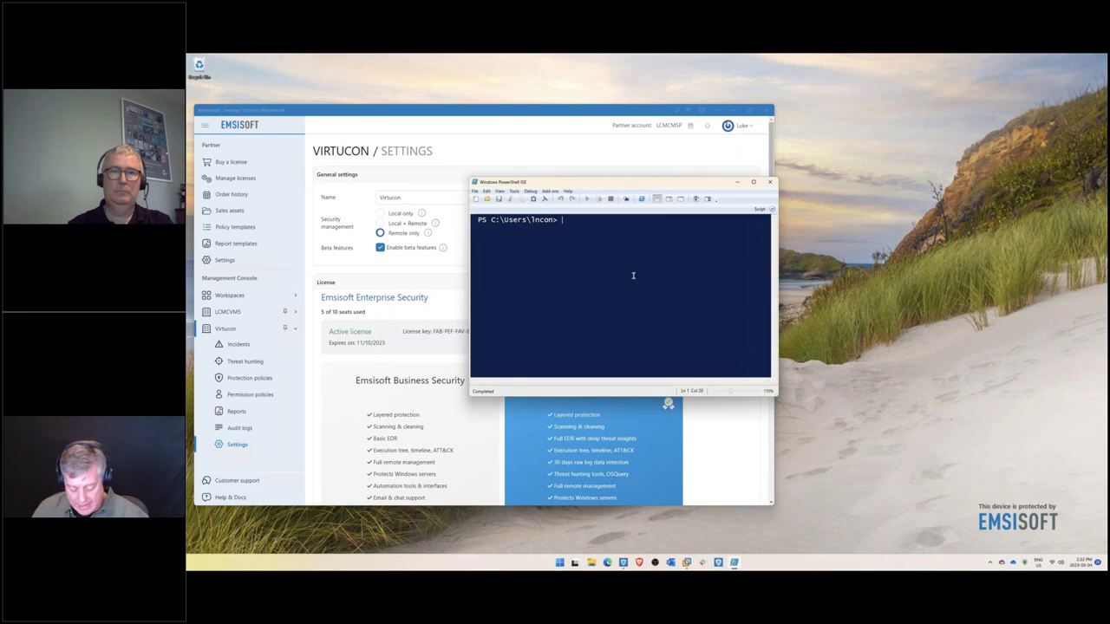
text(whoami)
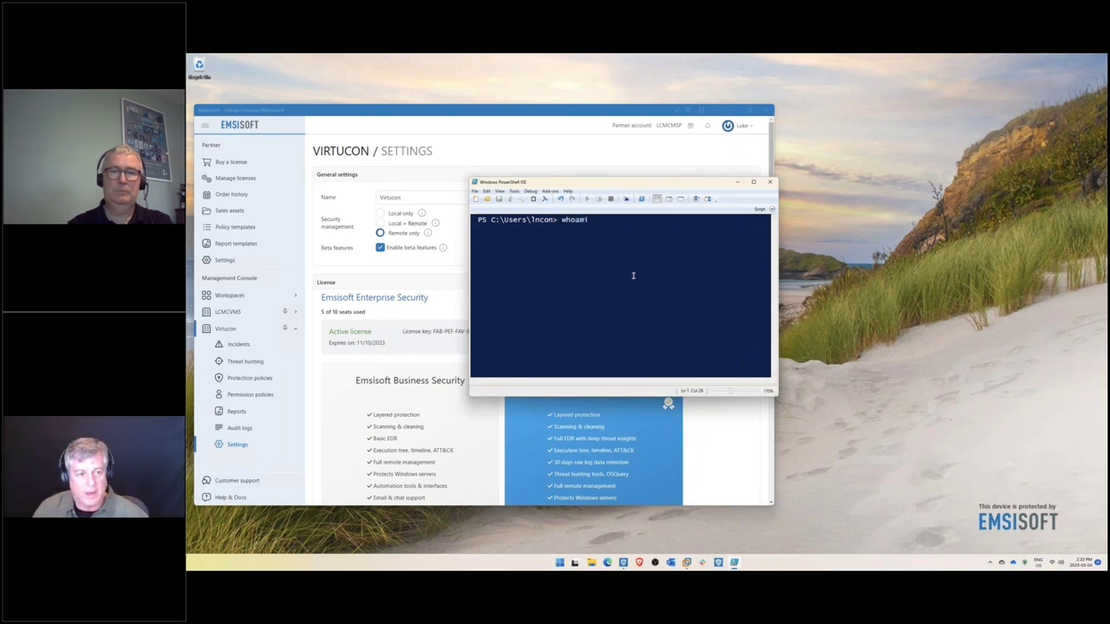
key(Return)
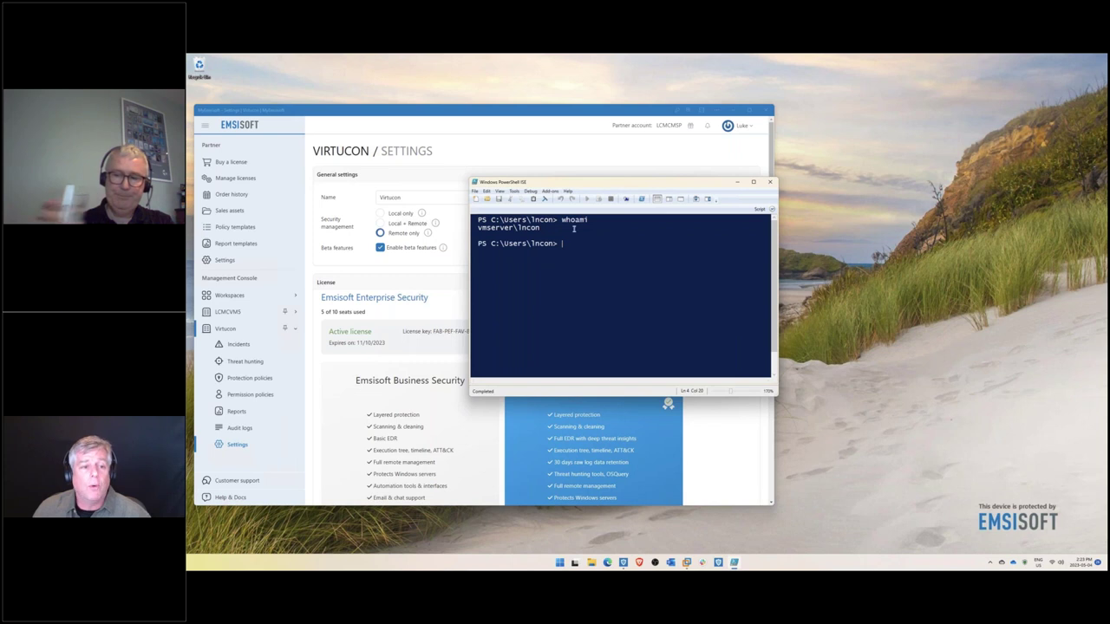
click(738, 185)
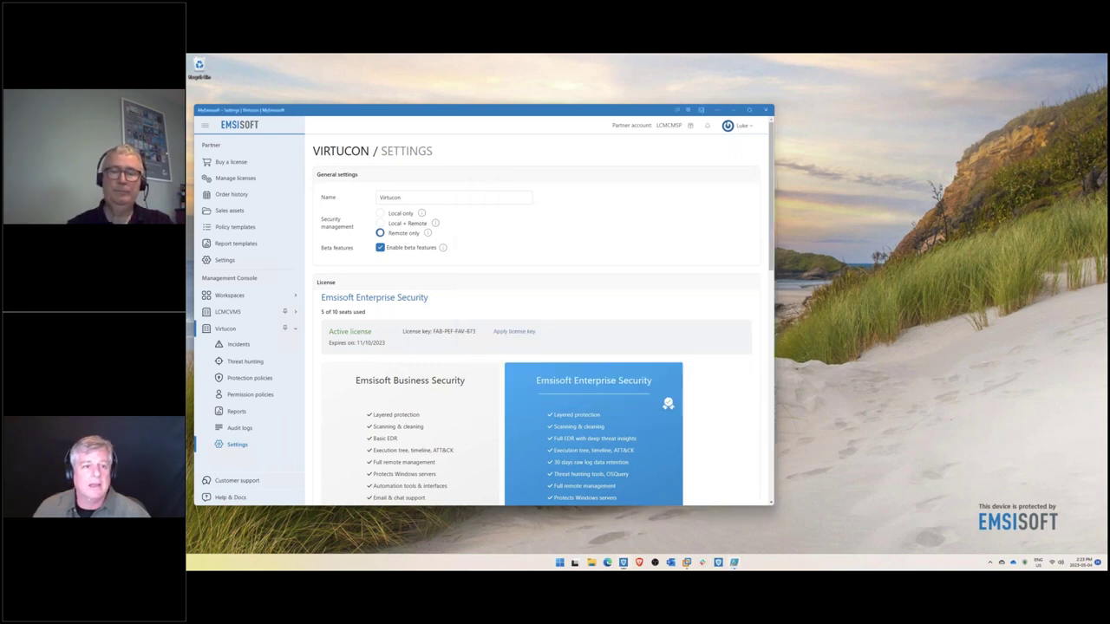
drag(629, 115, 732, 124)
- Open the Virtucon PowerShell_ISE.exe incident and select the Whoami threat indicator
click(342, 353)
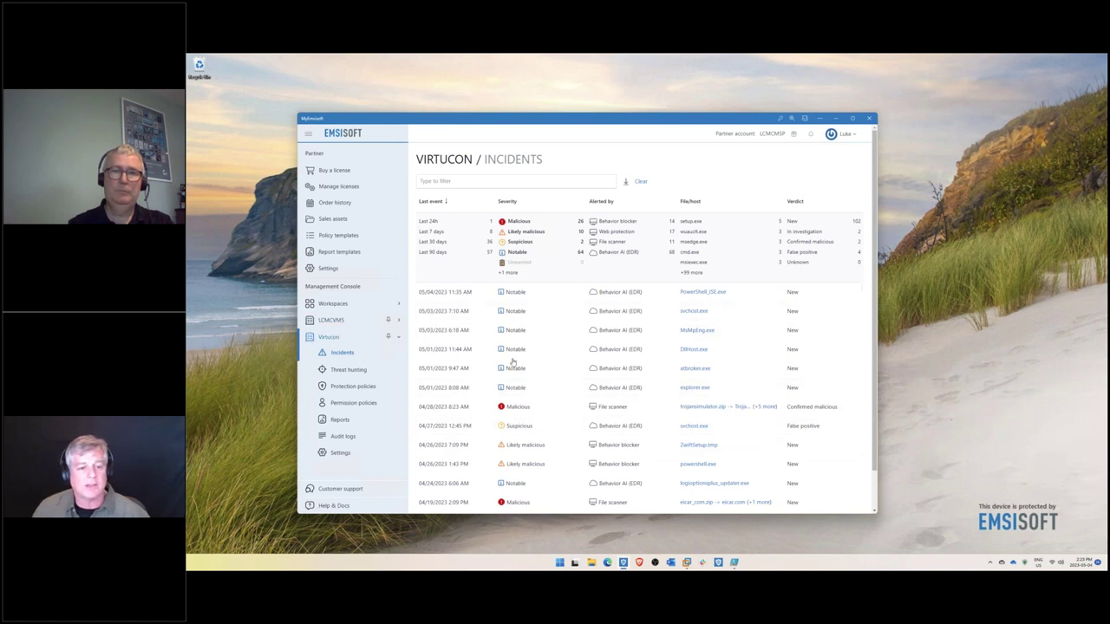
click(704, 293)
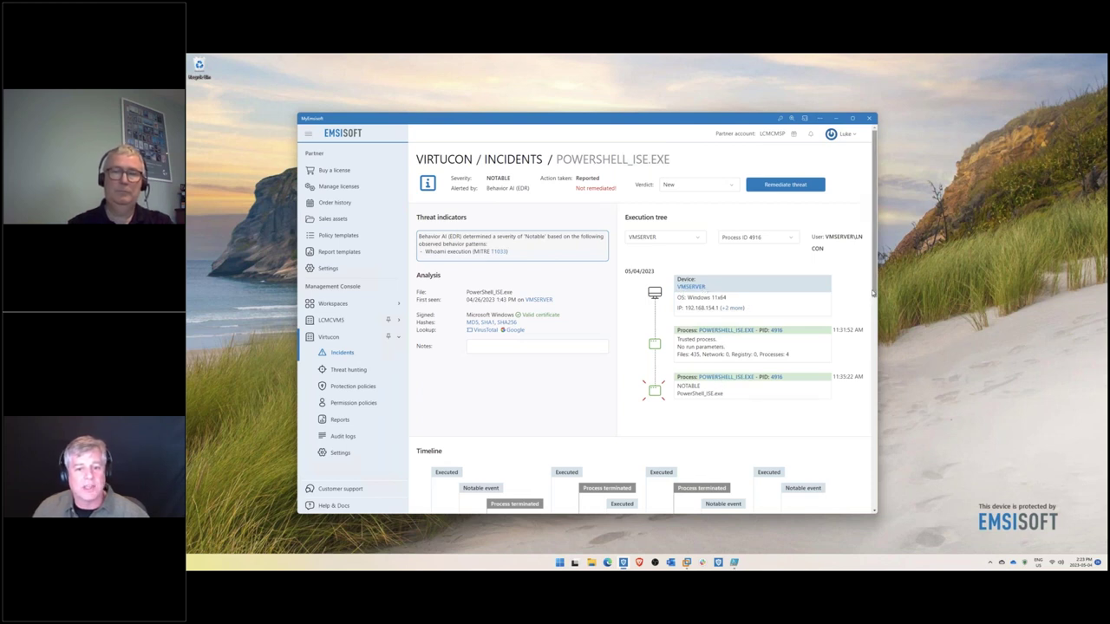
scroll(874, 317, down, 2)
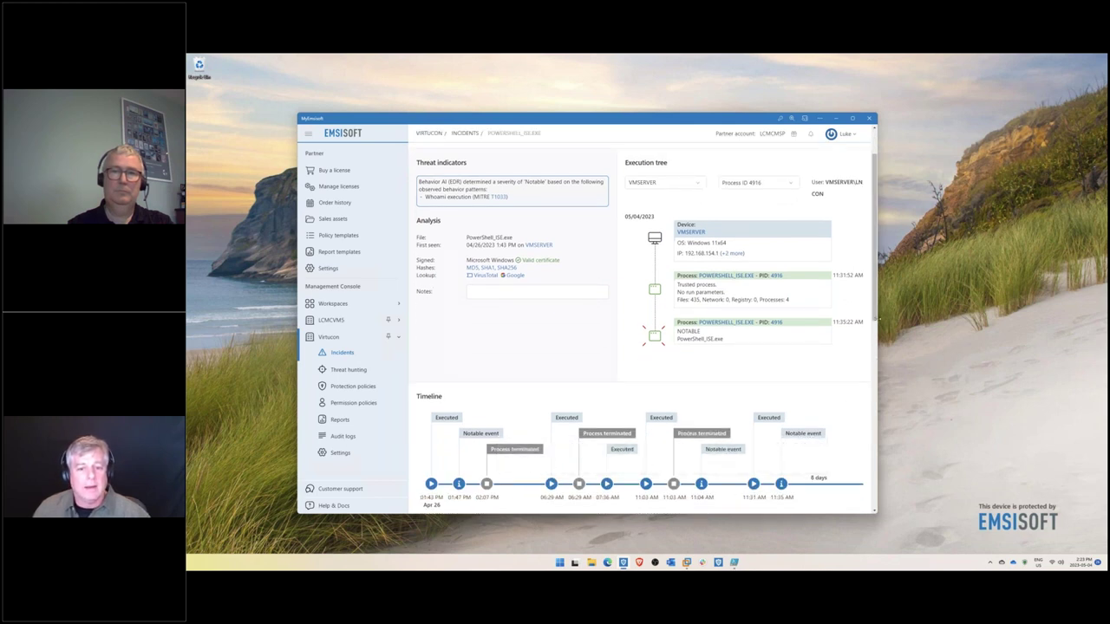
scroll(521, 312, up, 1)
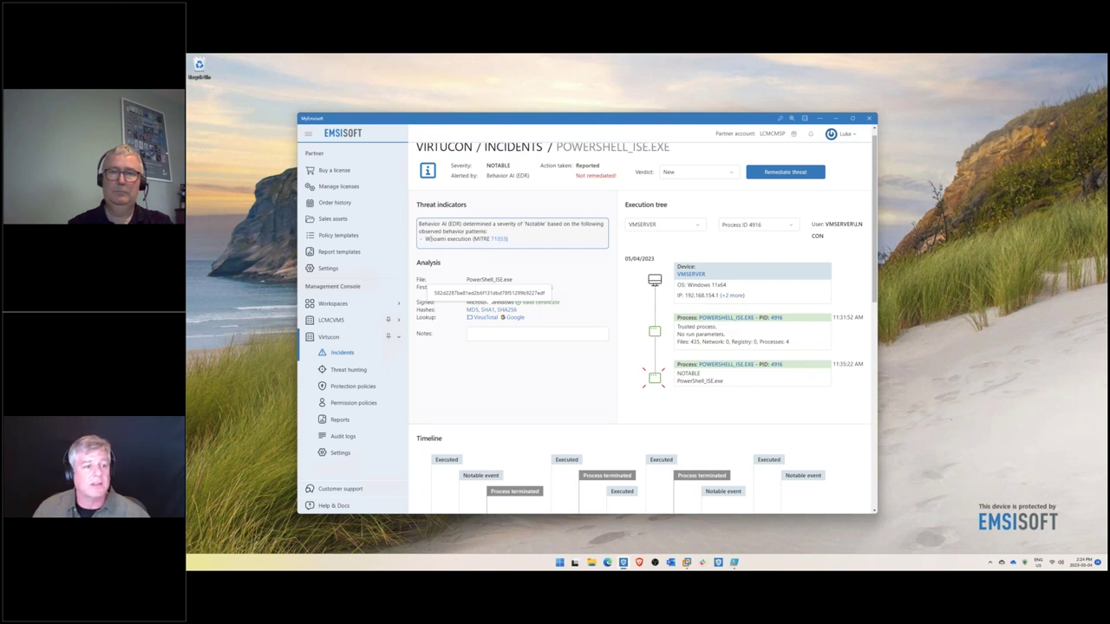
double_click(431, 238)
- Look up MITRE technique T1033 System Owner/User Discovery in Edge, then minimise the browser
click(499, 240)
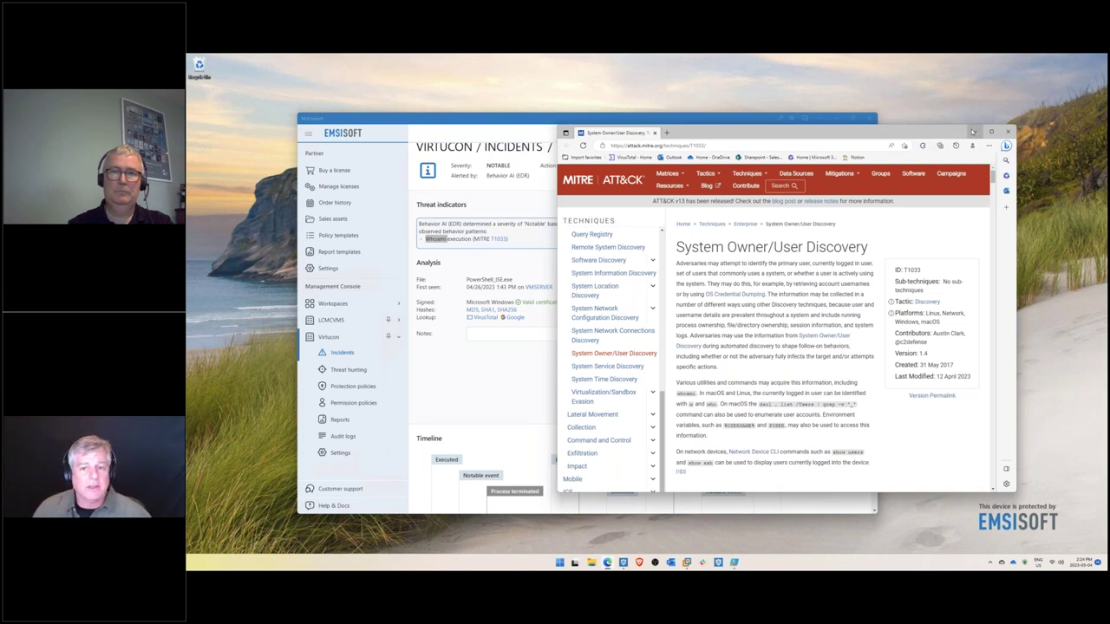
click(973, 131)
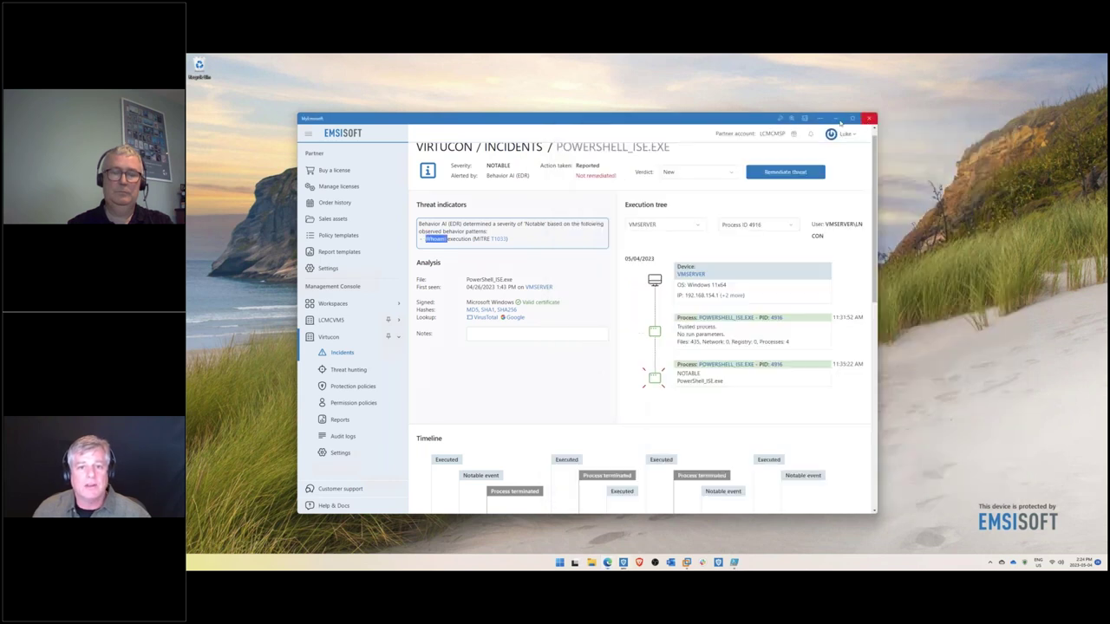
- Bring up the Win11 VM in VMware Workstation with the MyEmsisoft incident page in front
click(868, 121)
click(686, 562)
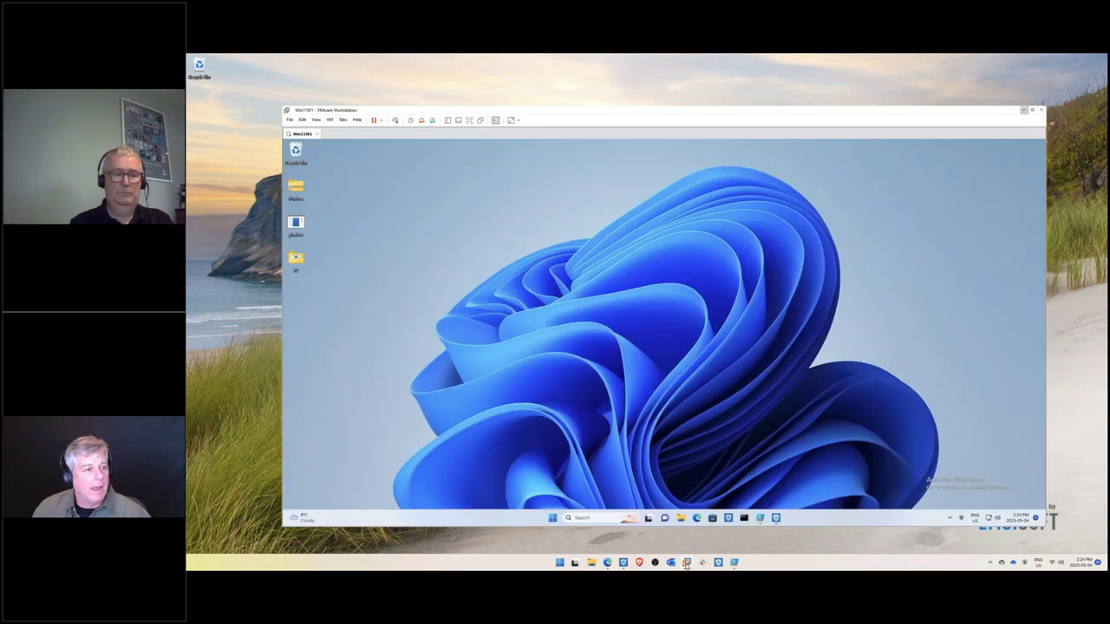
mouse_move(622, 564)
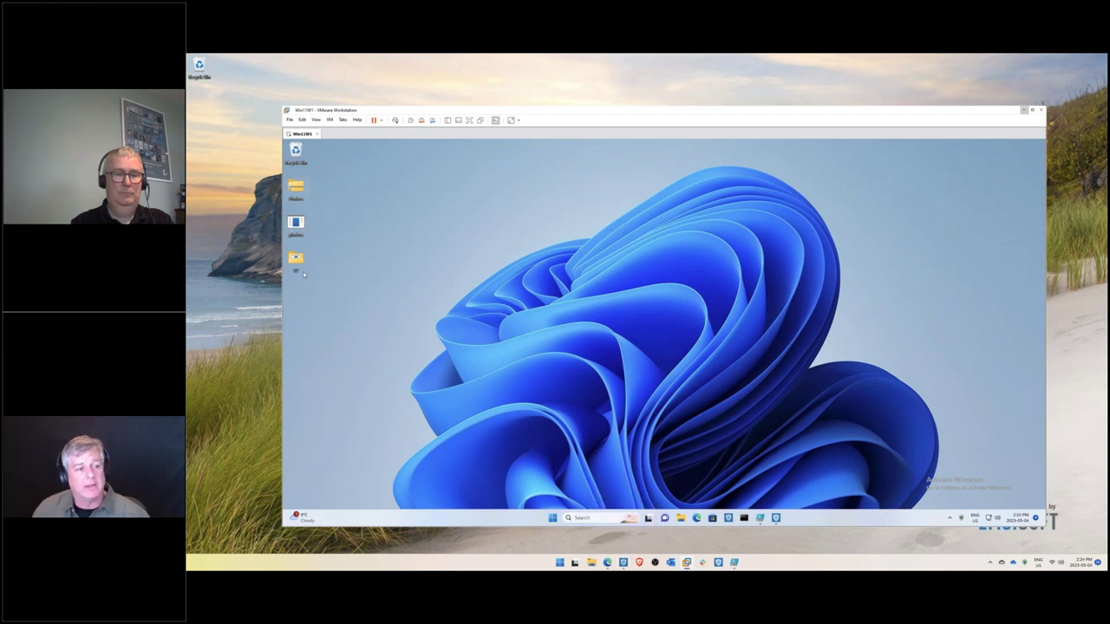
click(623, 563)
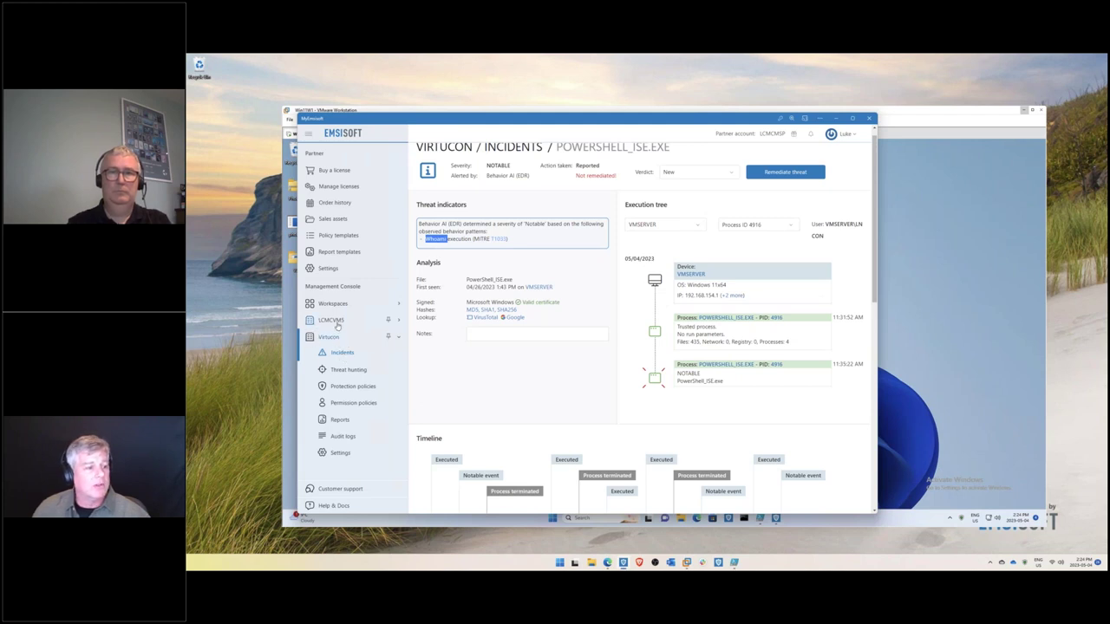
- Enable Emergency Network Lockdown for the LCMCVM5 workspace, then minimise MyEmsisoft
click(337, 321)
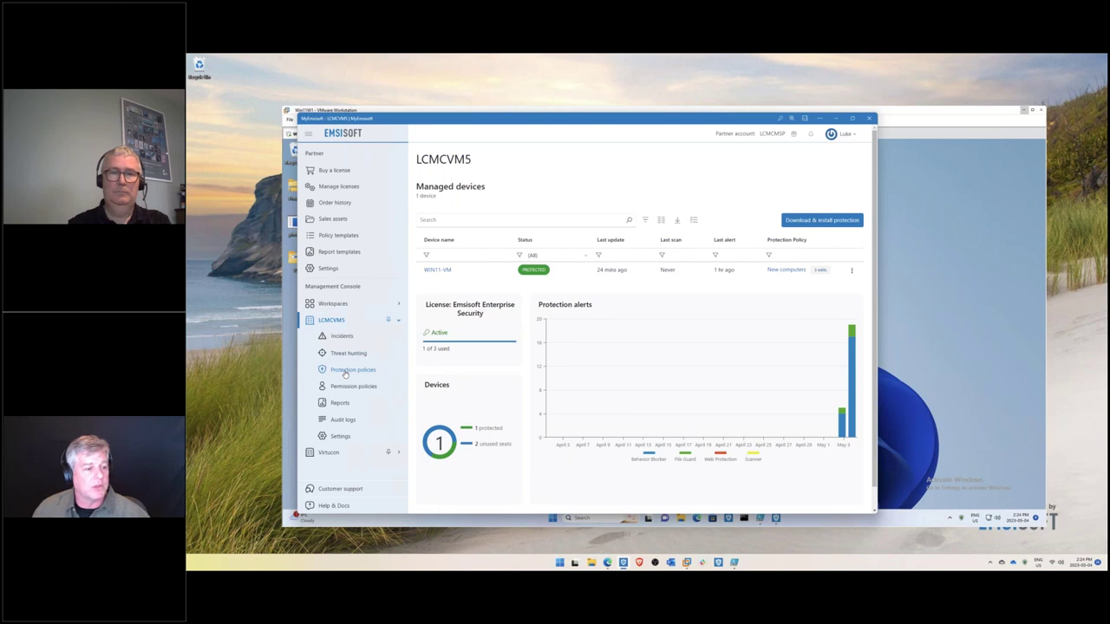
click(346, 371)
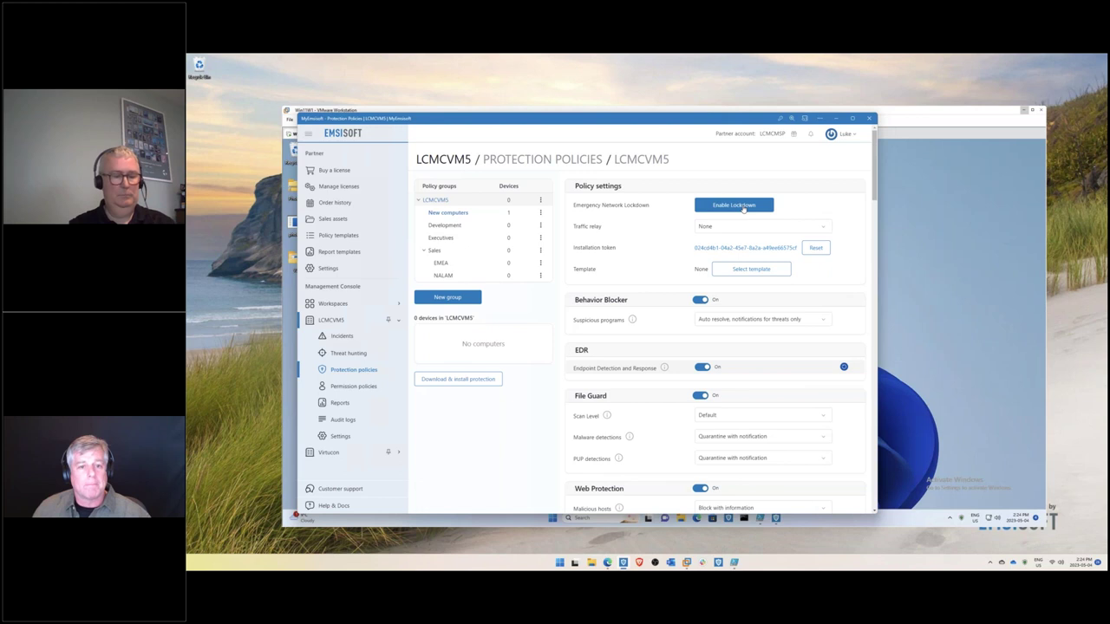
click(743, 208)
click(594, 358)
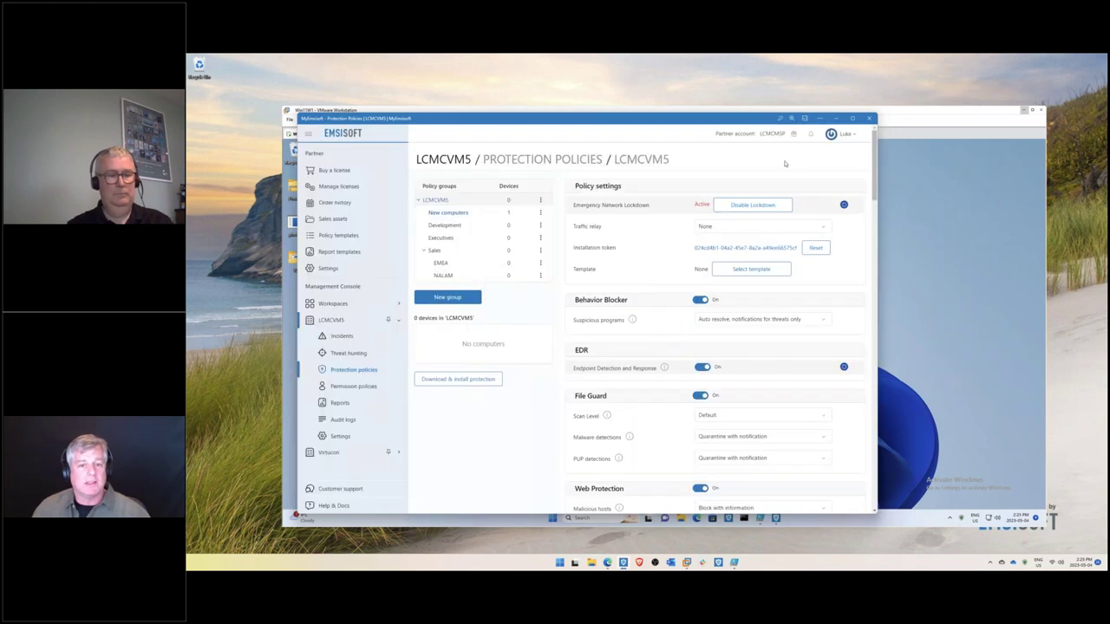
click(824, 121)
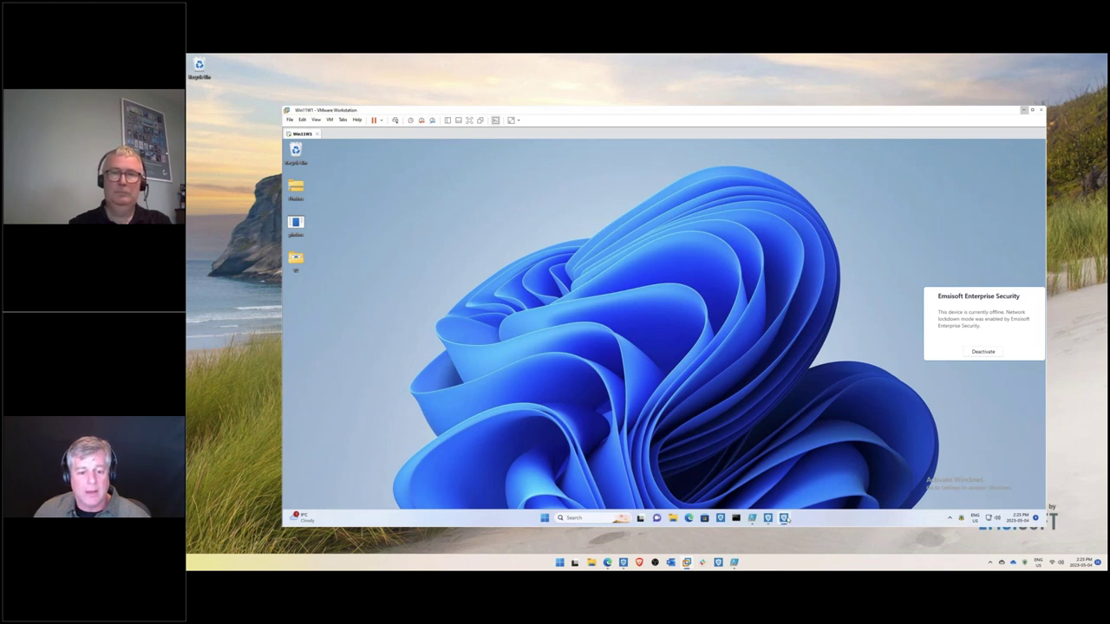
- Open Emsisoft Enterprise Security on the maximised VM and dismiss the phobos.exe error
click(963, 518)
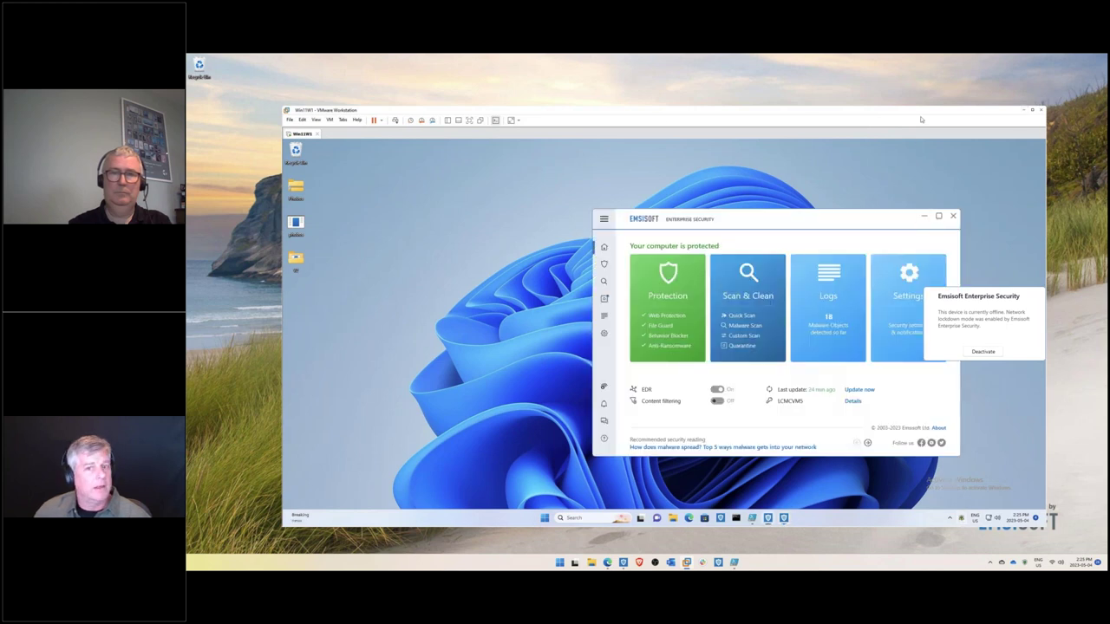
click(1025, 112)
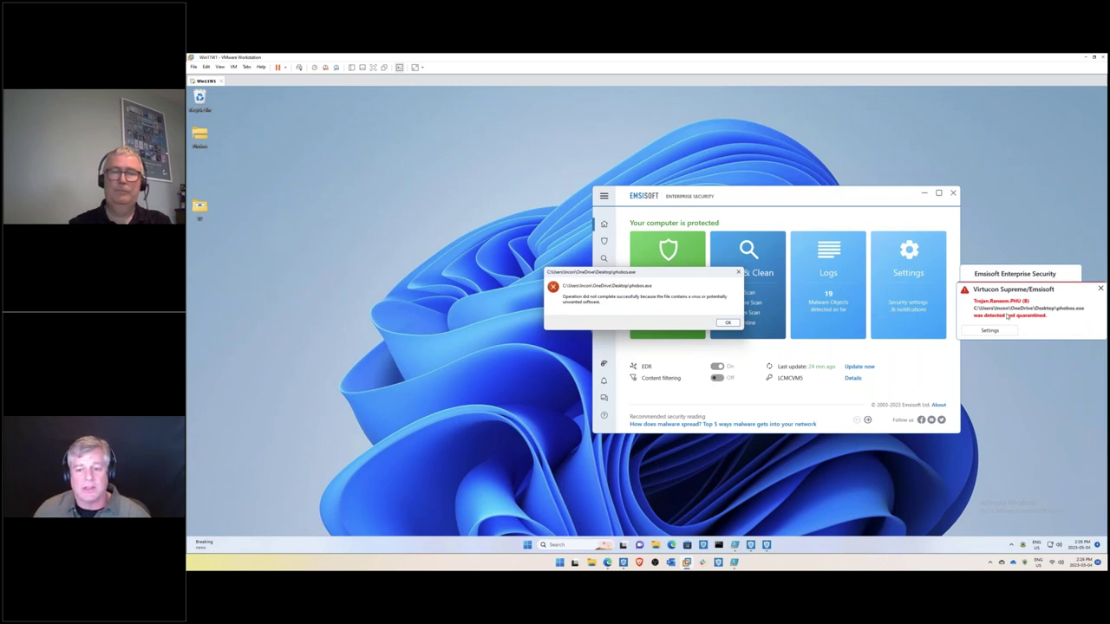
click(728, 322)
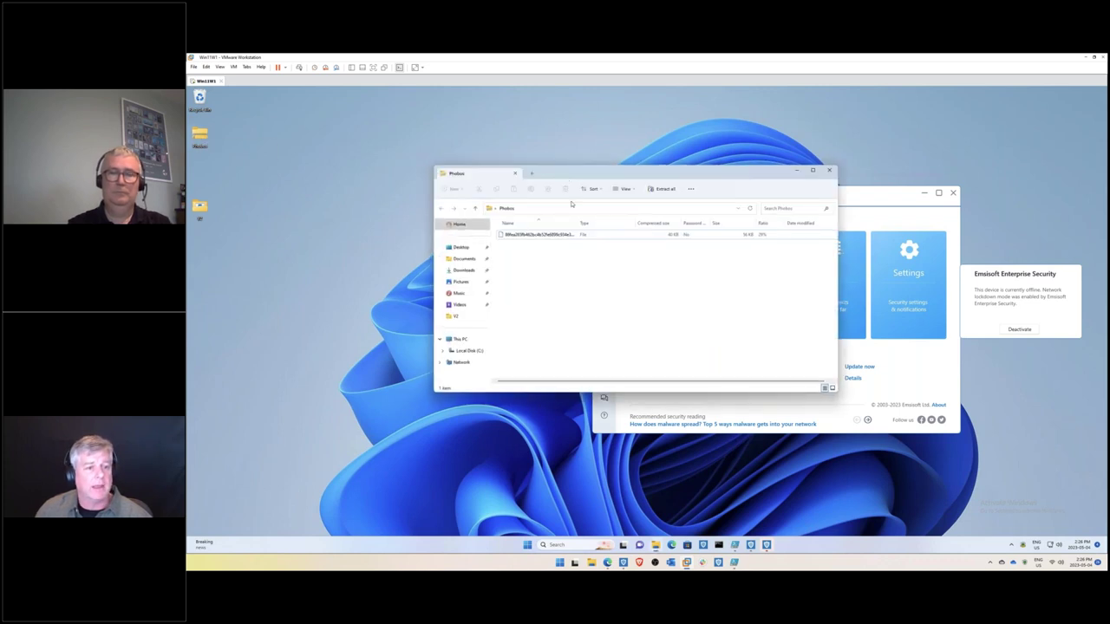
- Drag the Phobos archive's file to the desktop, where it's blocked as Trojan.Ransom.PHU, then close the archive
drag(512, 260, 299, 170)
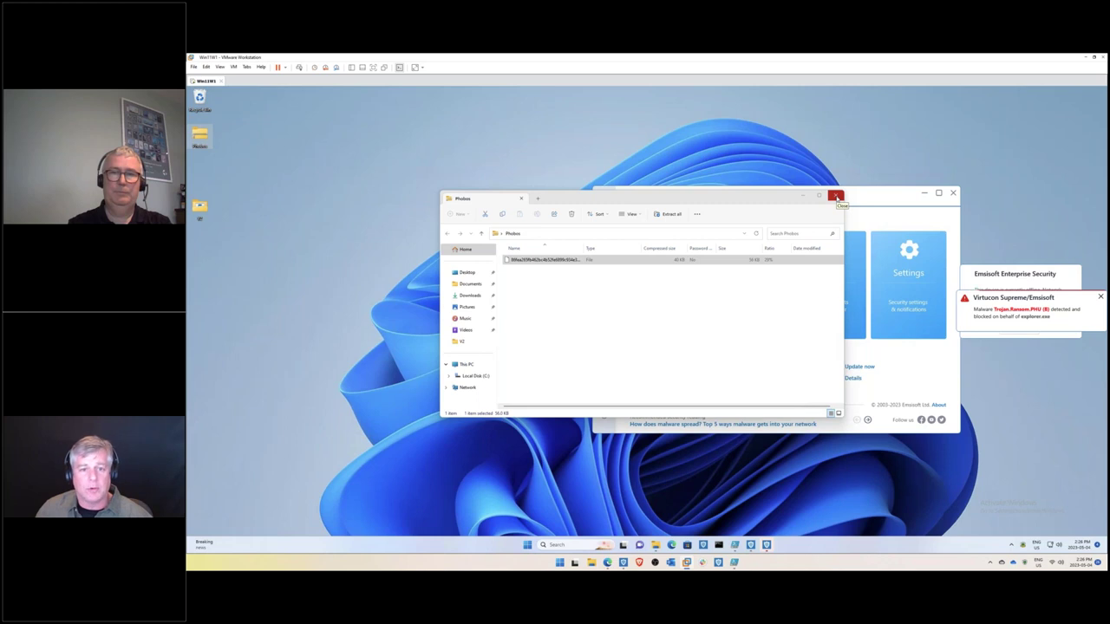
click(837, 197)
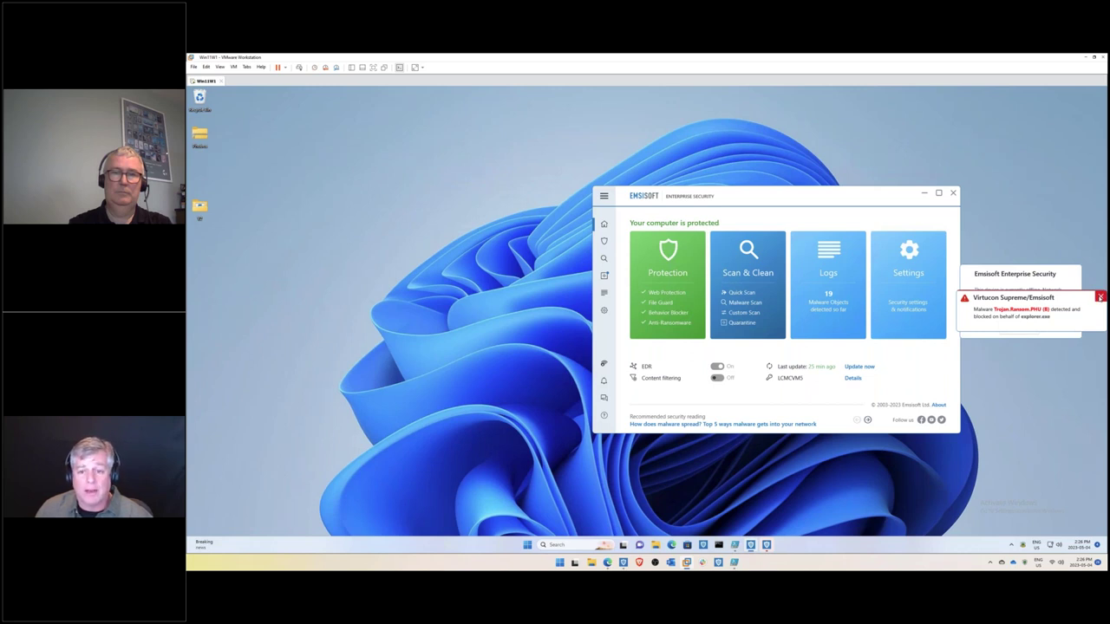
- Dismiss the malware toast and disable File Guard so protection shows as partial
click(1099, 297)
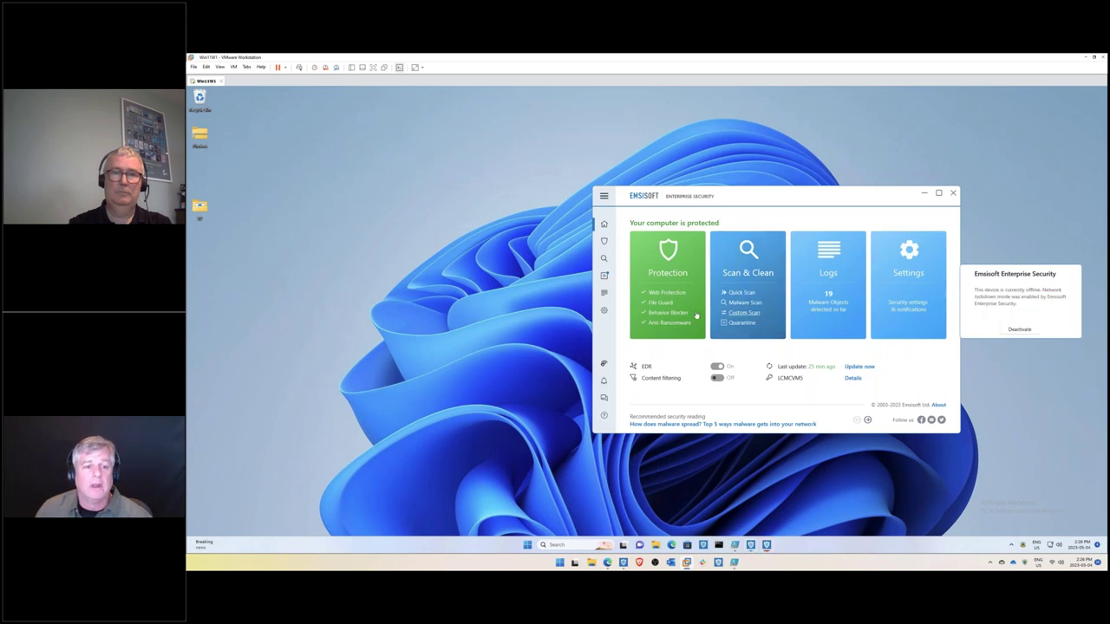
click(643, 303)
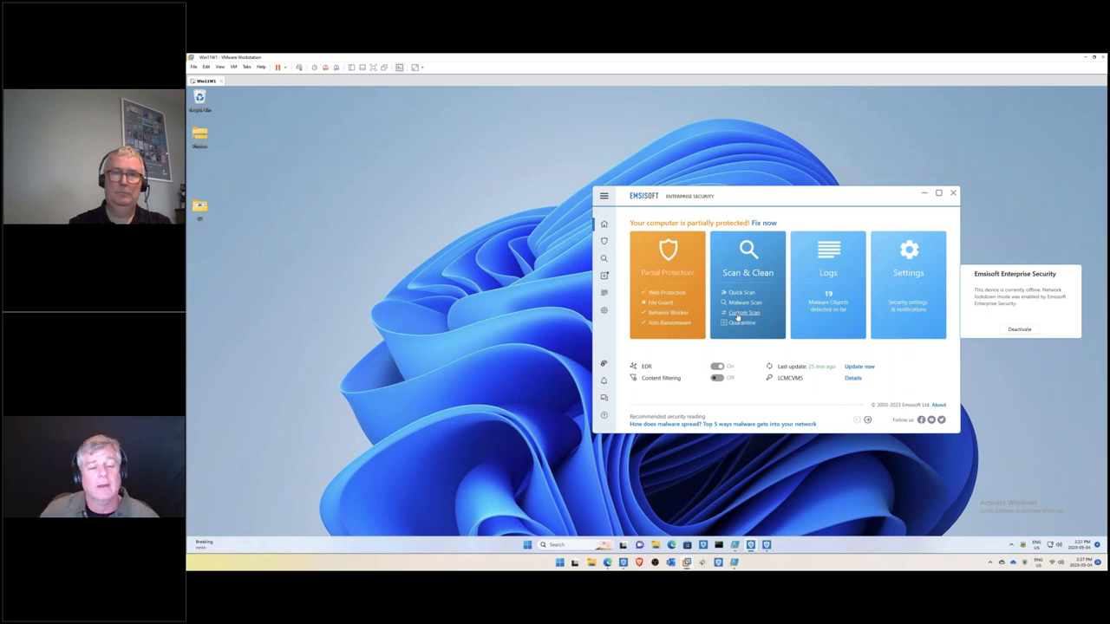
drag(747, 193, 825, 249)
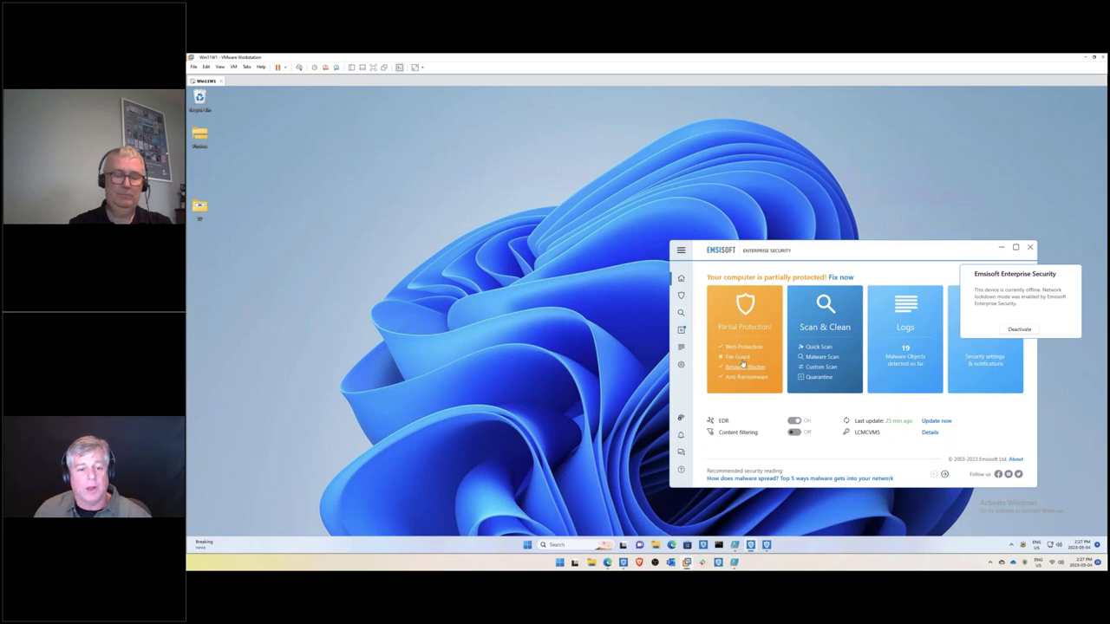
- Run Phobos from the V2 folder with UAC approval, dismiss Emsisoft's dangerous-file alert, and close Explorer
double_click(199, 208)
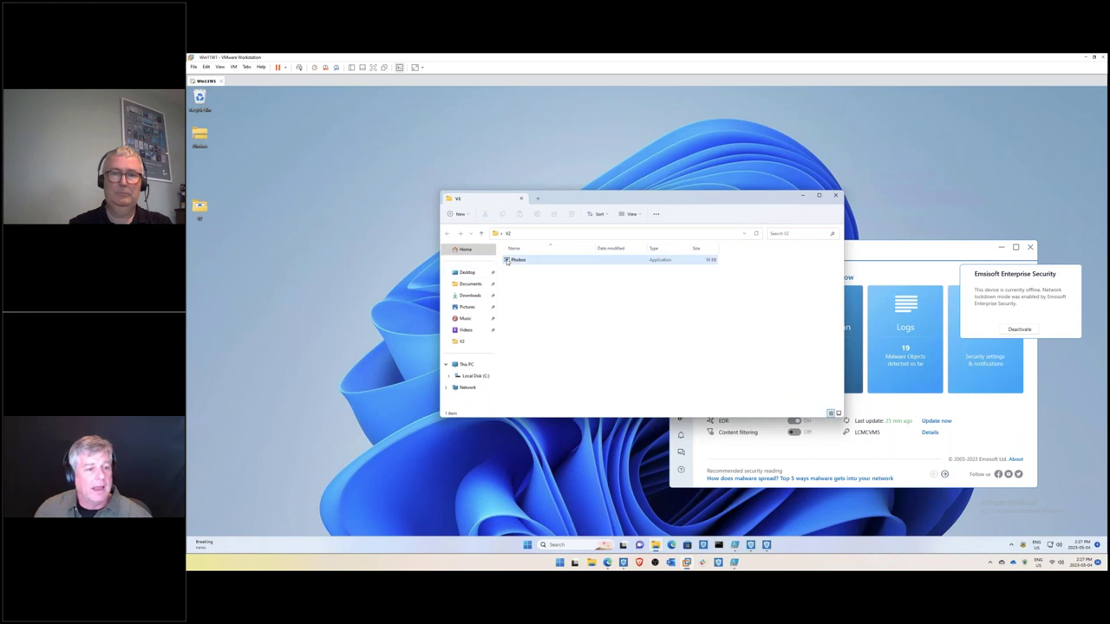
double_click(511, 261)
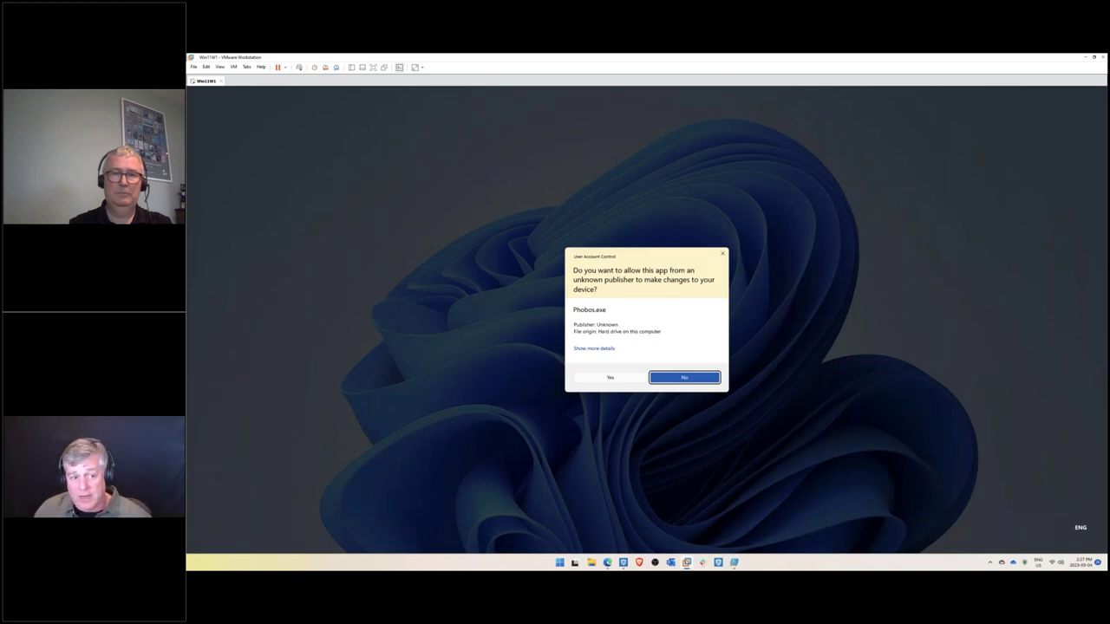
click(609, 378)
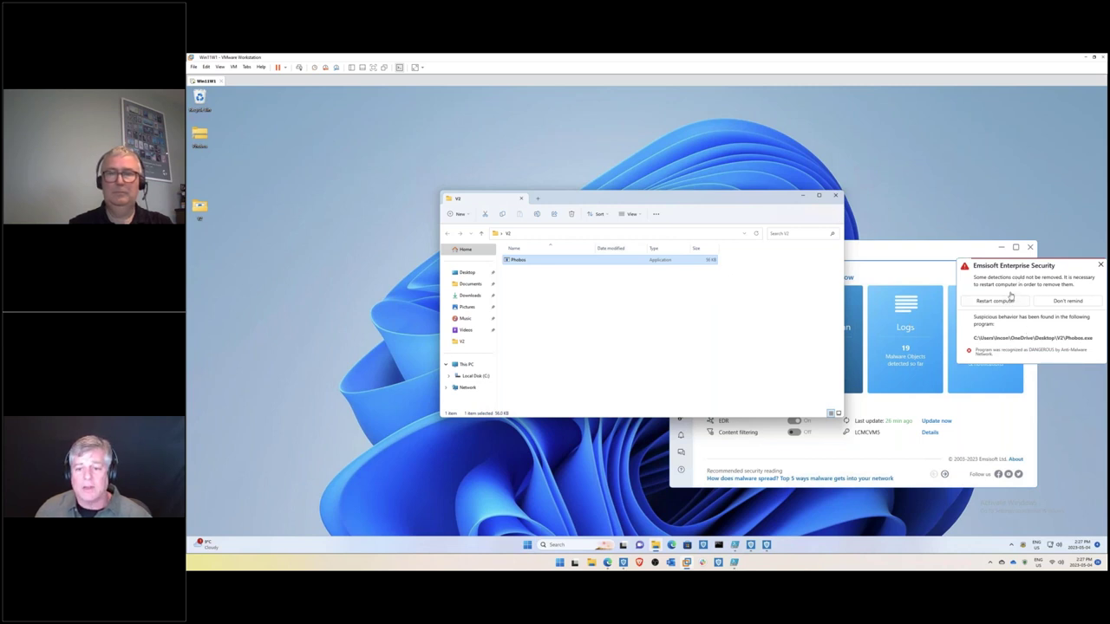
click(1099, 264)
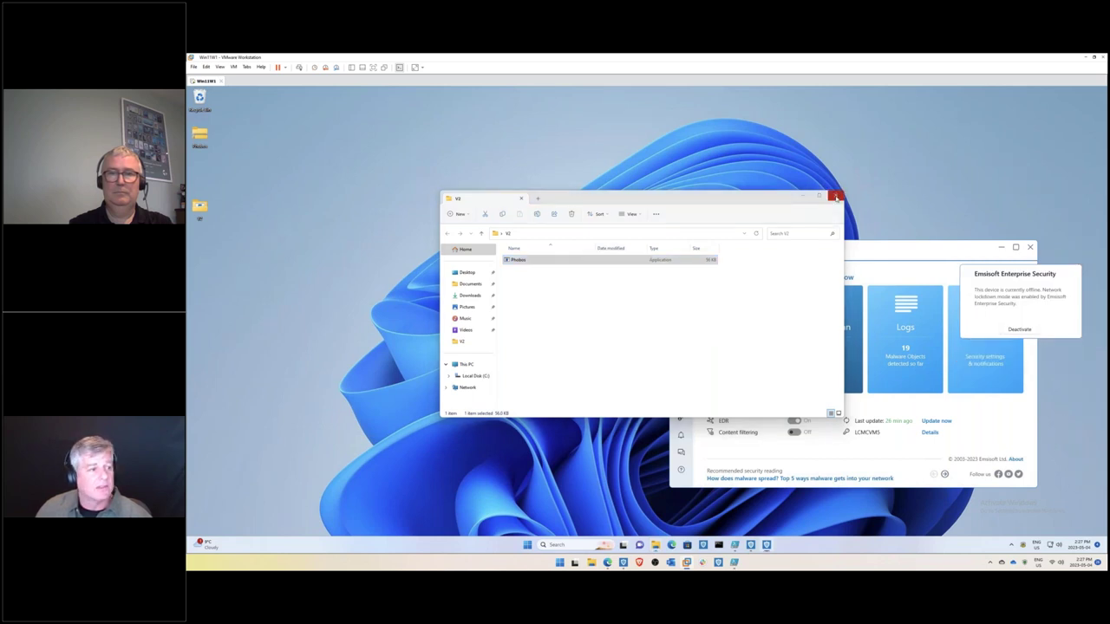
click(836, 199)
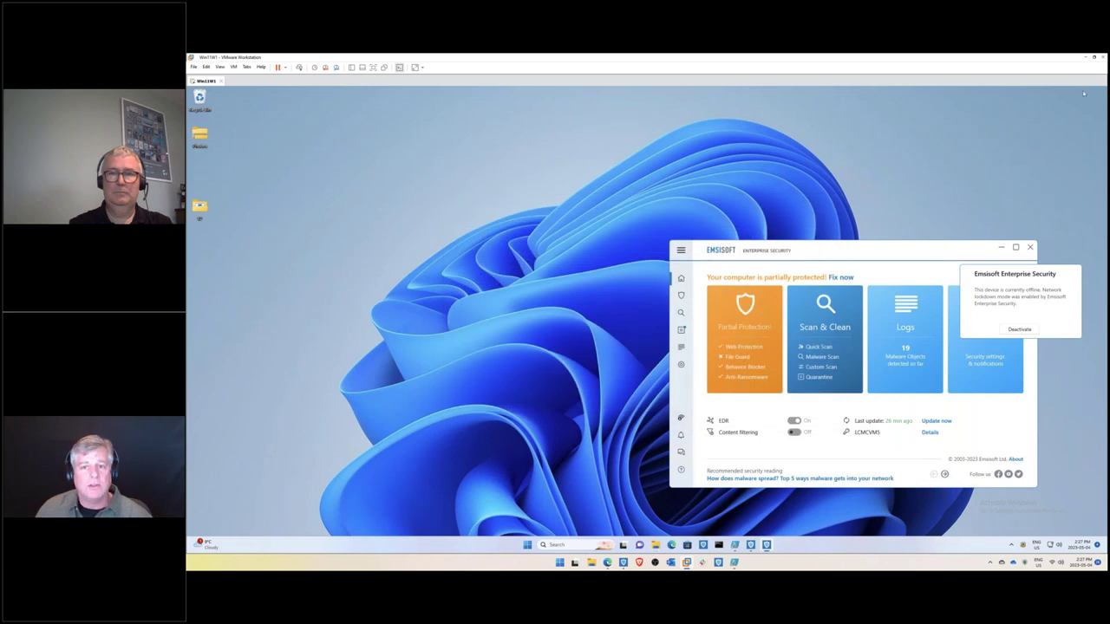
- Restore the VM window and open the phobos.exe incident in MyEmsisoft's Incidents list
click(1093, 57)
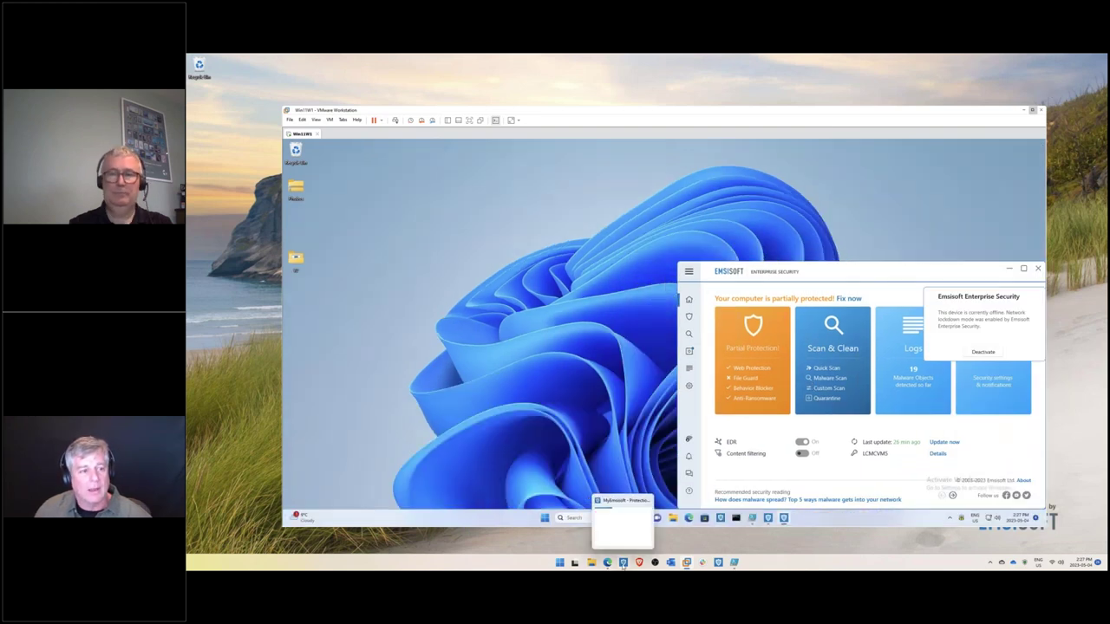
click(622, 562)
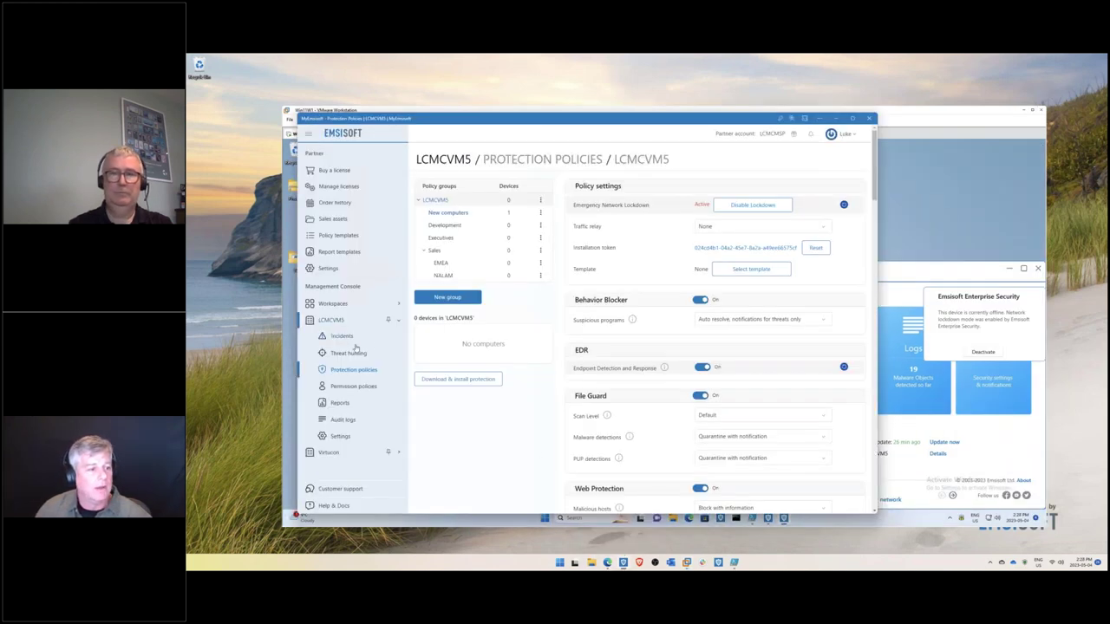
click(341, 335)
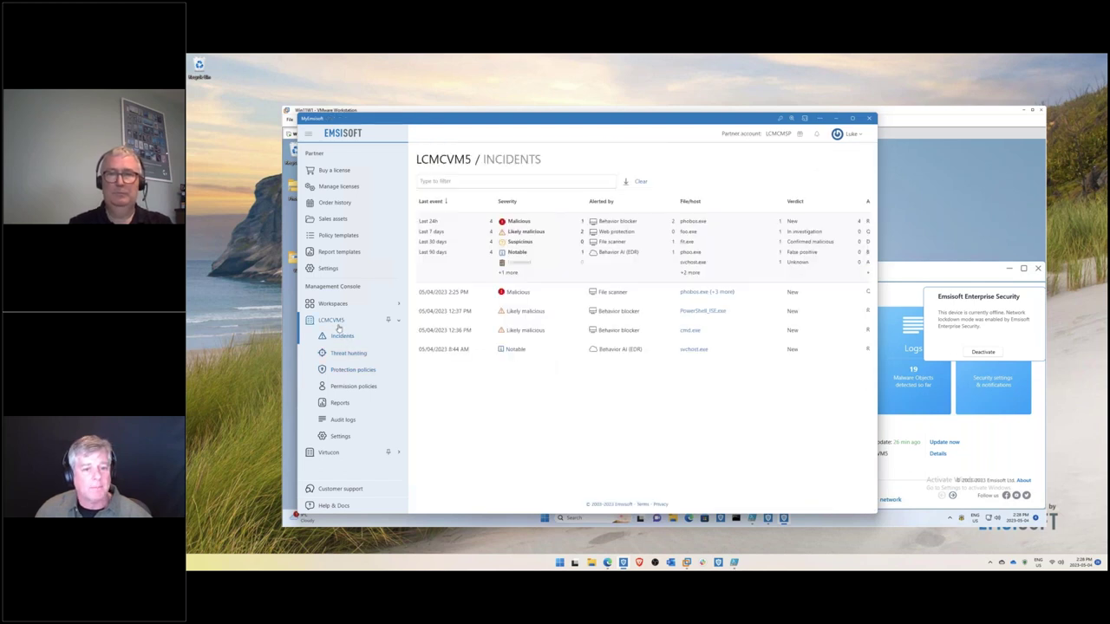
click(692, 294)
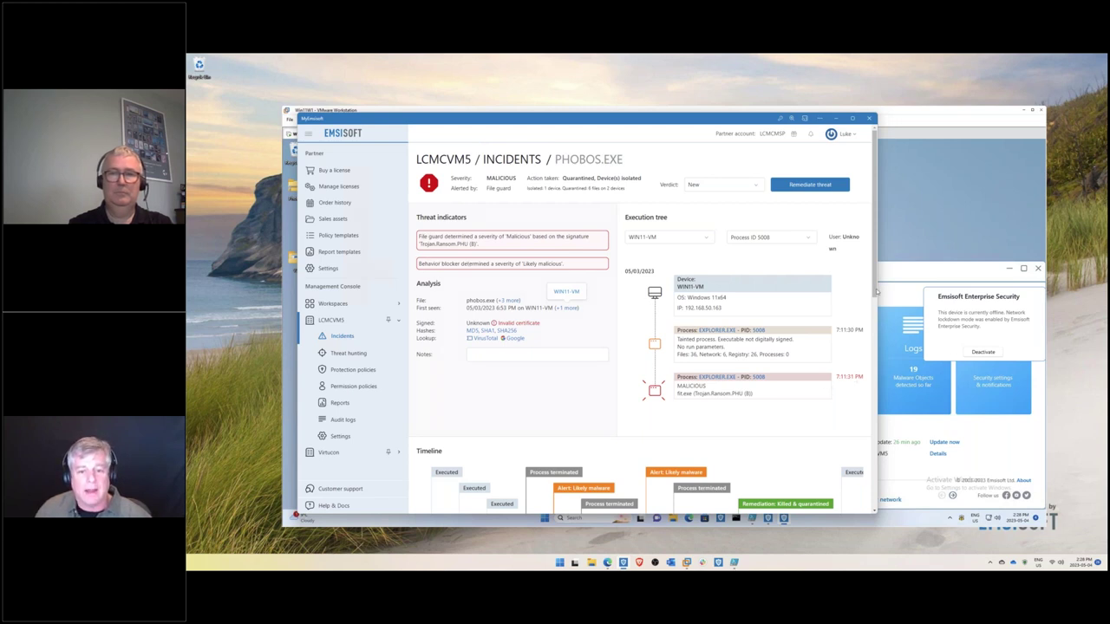
- Review the phobos.exe timeline of Trojan.Ransom.PHU alerts and kill-and-quarantine actions, then return to the VM
scroll(875, 295, down, 2)
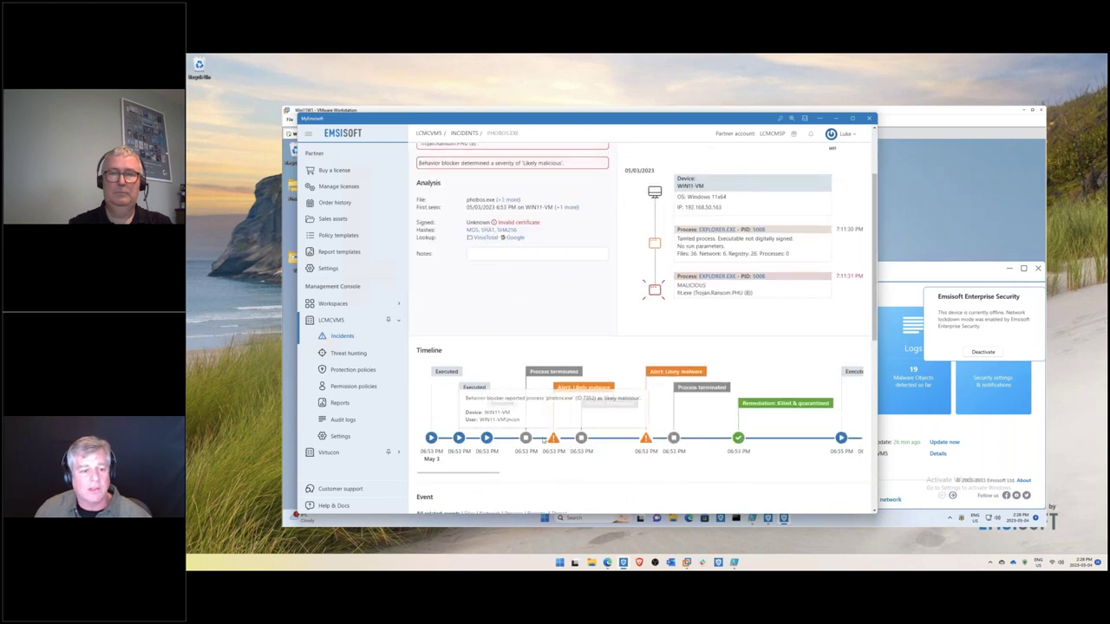
mouse_move(738, 438)
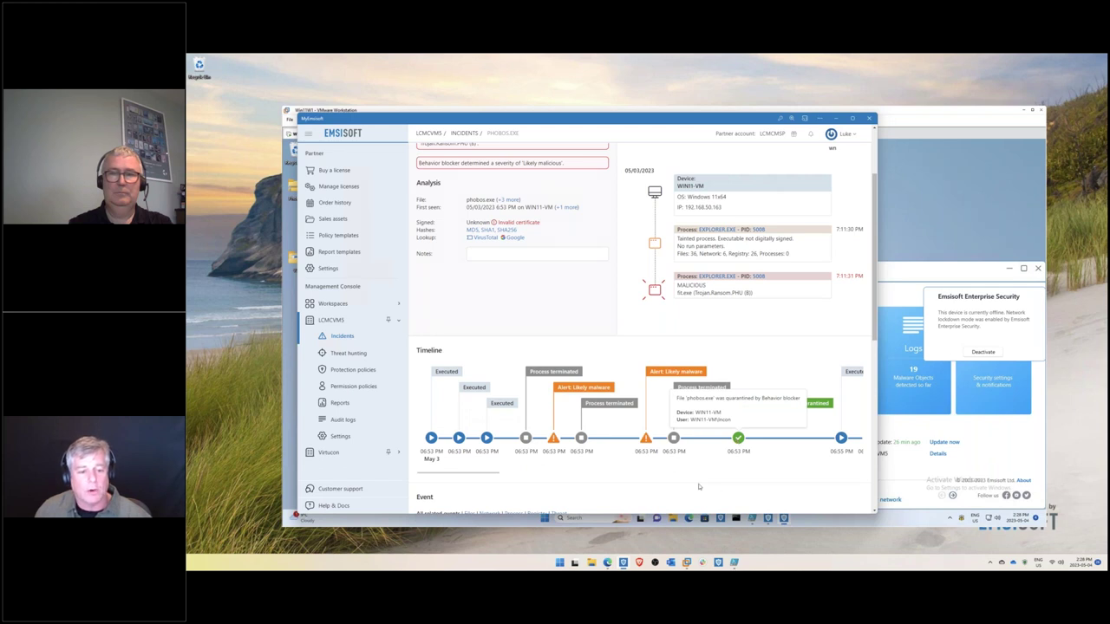
scroll(607, 434, right, 5)
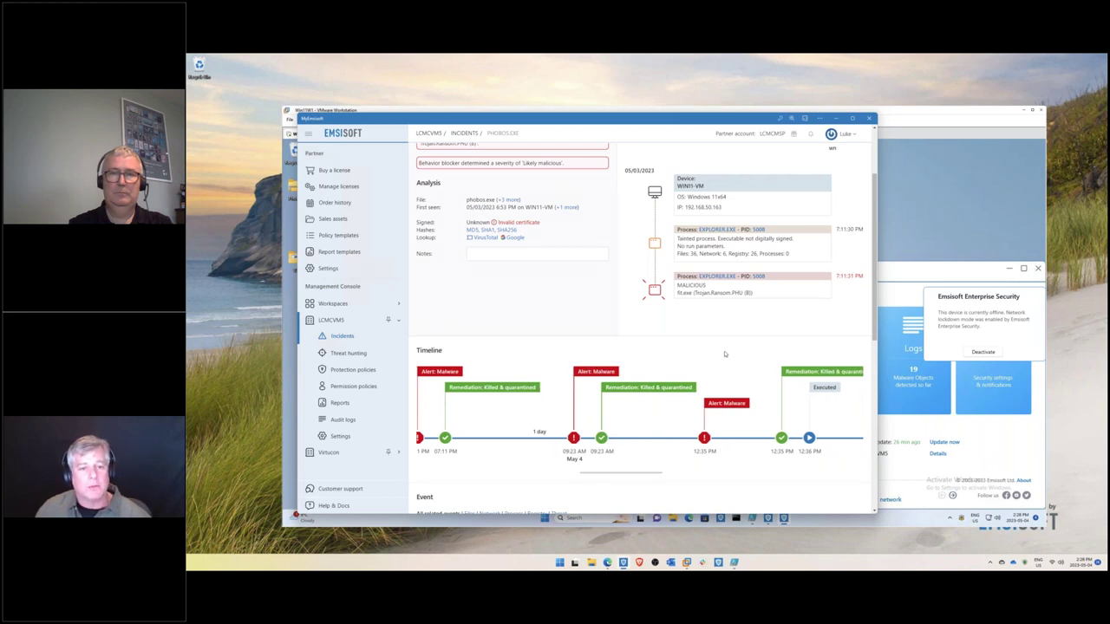
drag(730, 120, 711, 113)
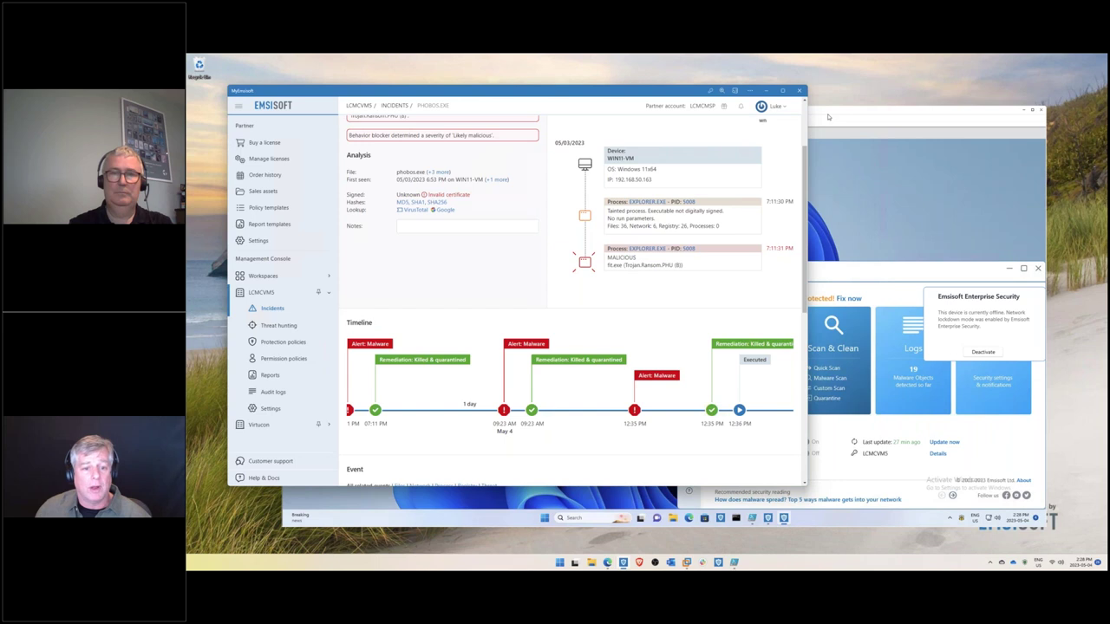
click(828, 117)
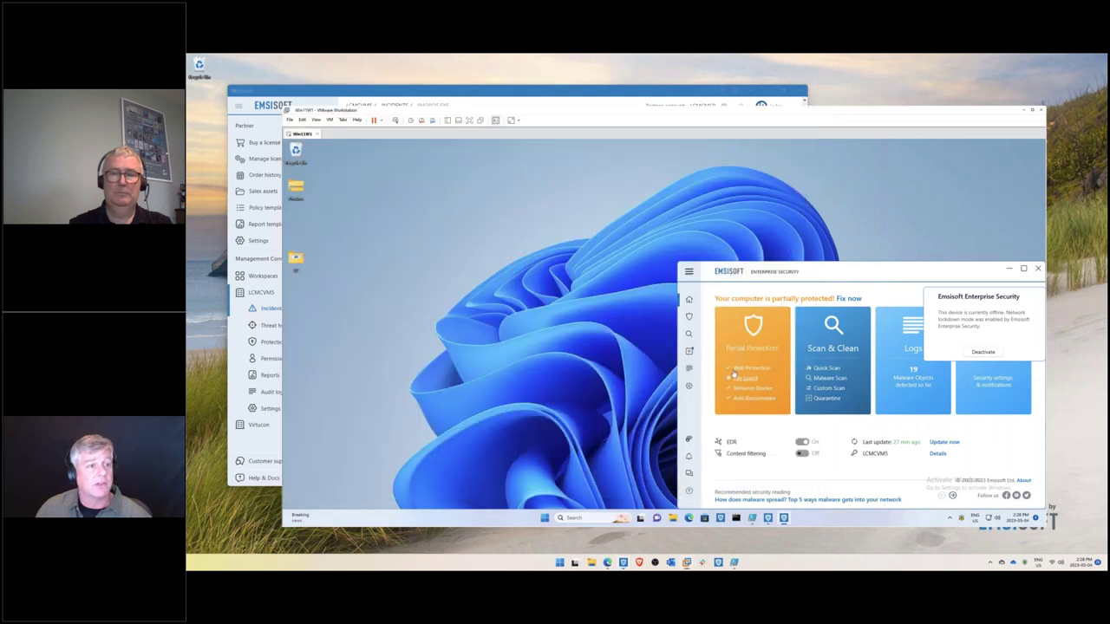
key(alt+Tab)
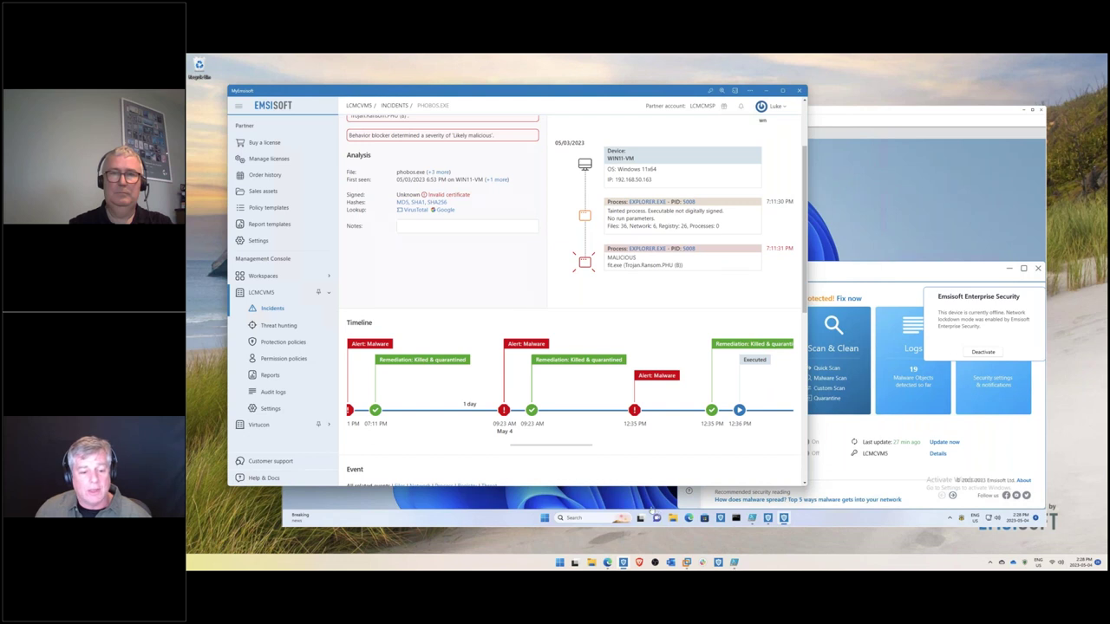
click(752, 517)
mouse_move(752, 520)
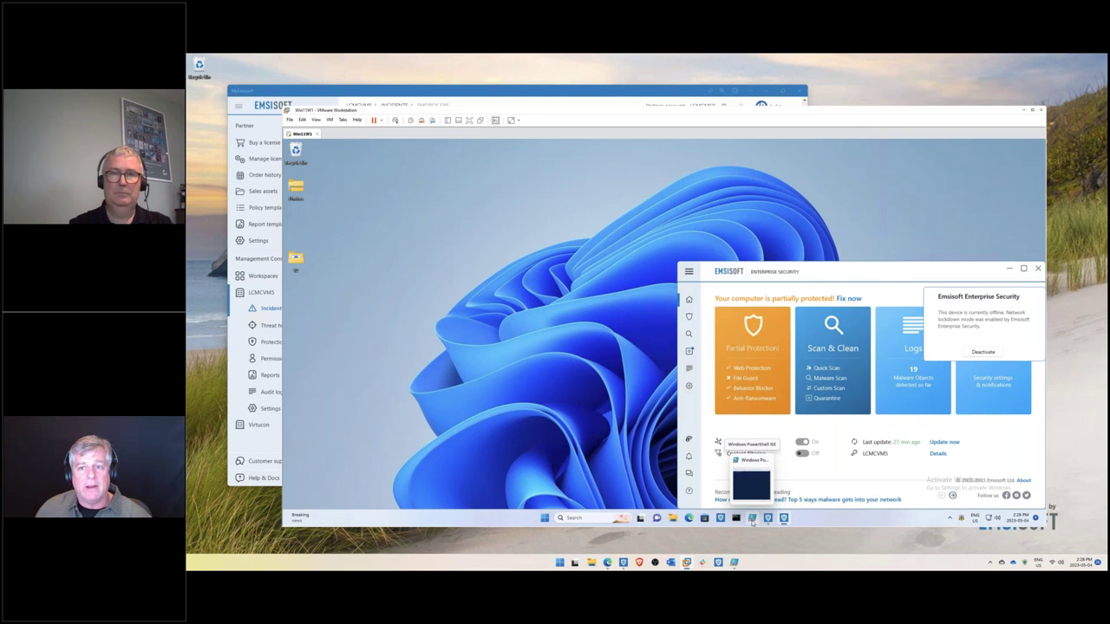
- Maximise the VM, launch PowerShell ISE, clear an accidental paste, and start typing 'vssadm'
key(super+Up)
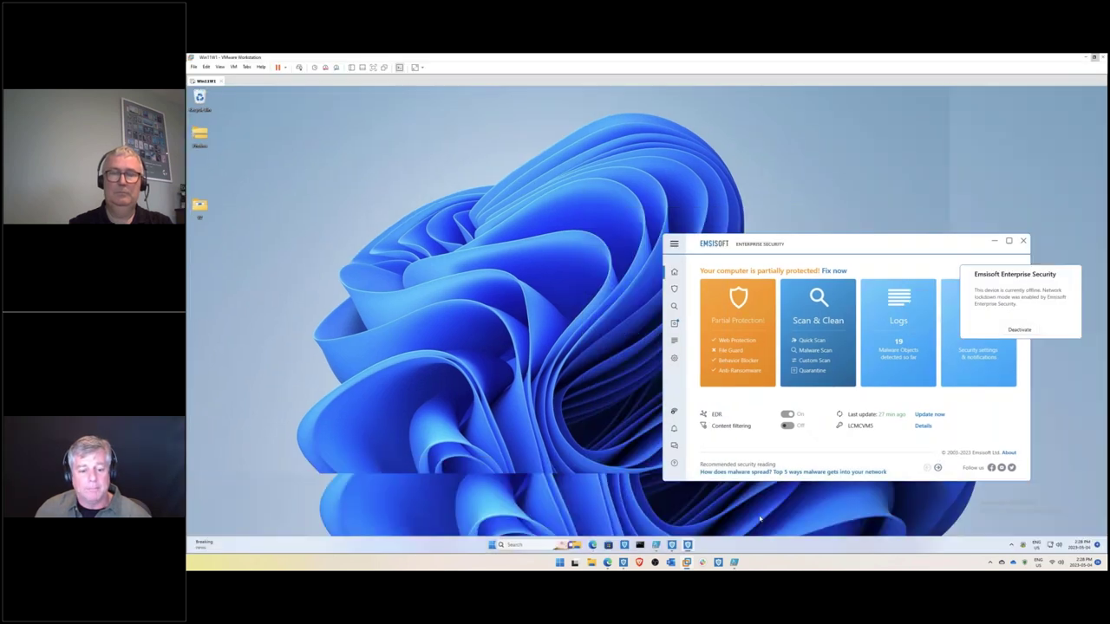
click(735, 546)
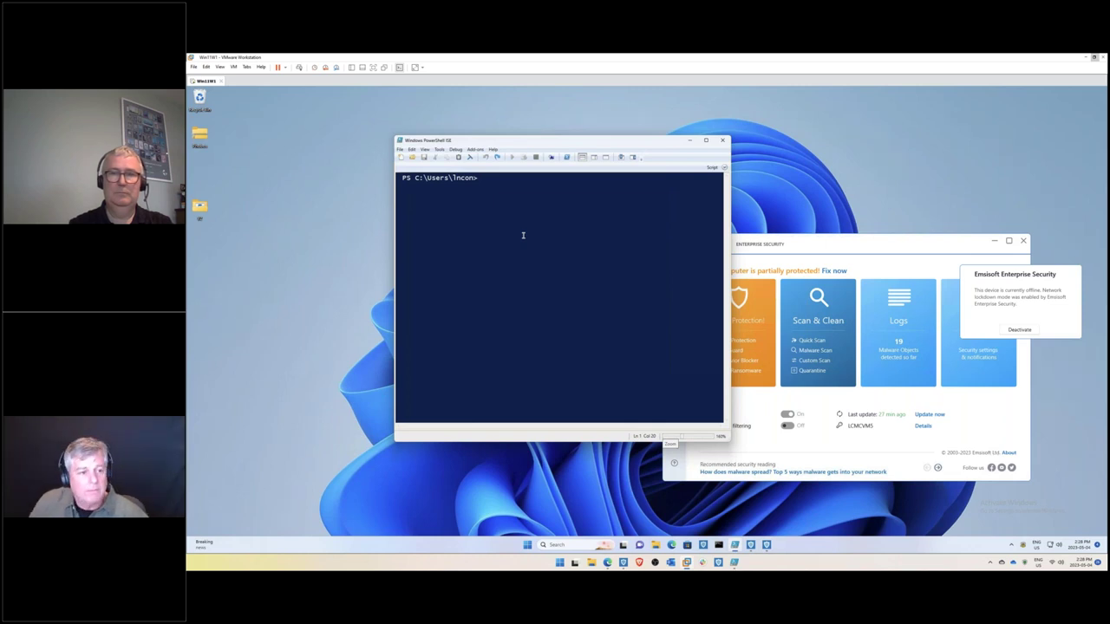
right_click(523, 235)
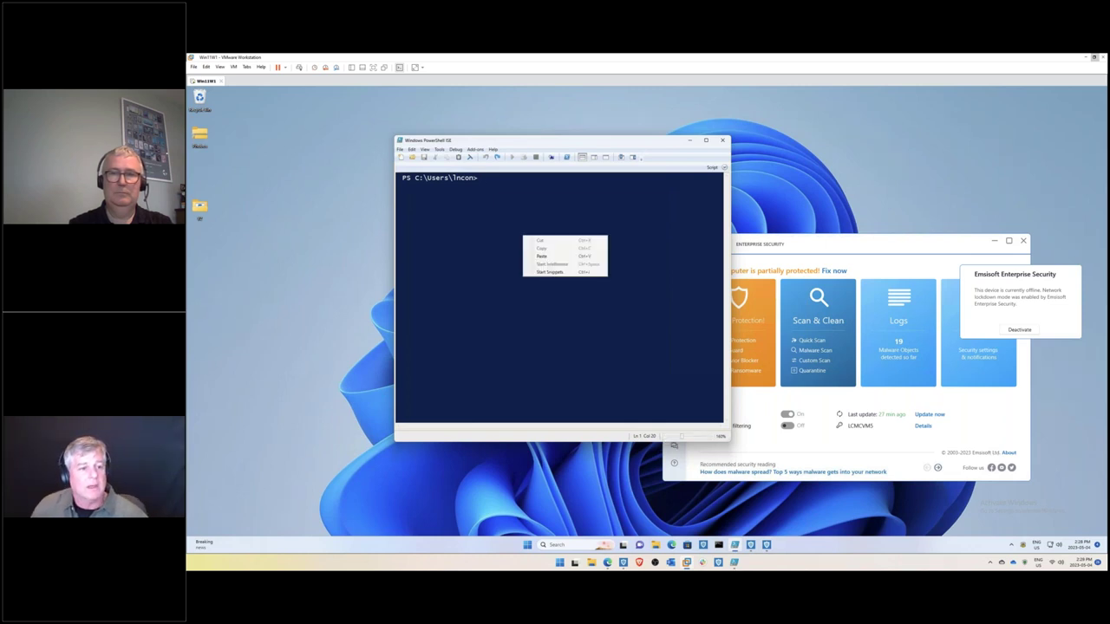
click(539, 256)
key(Escape)
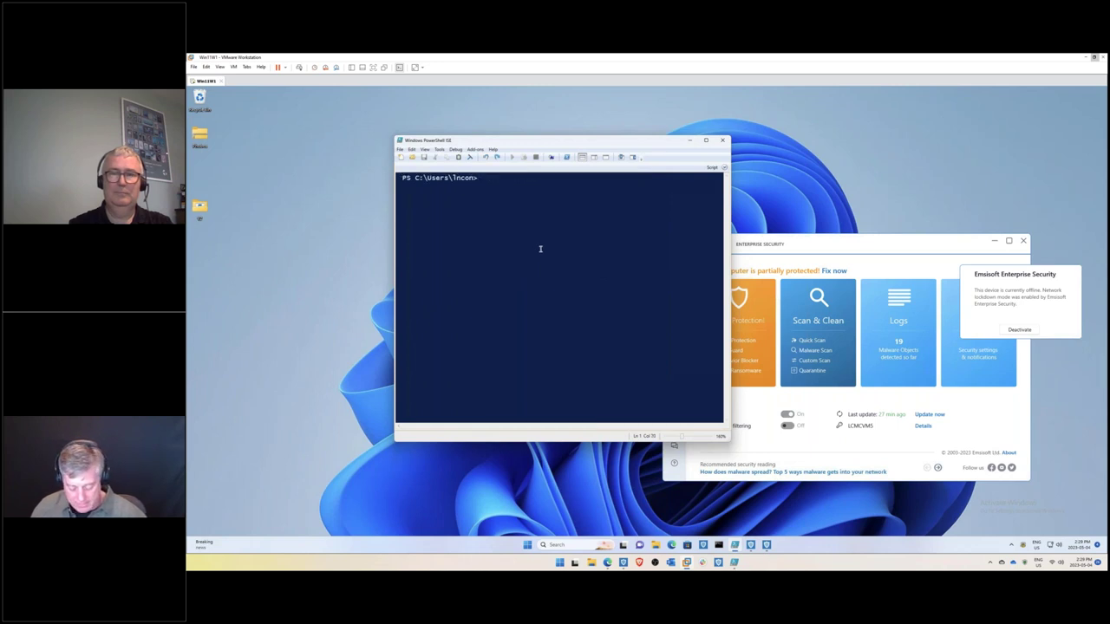
text(vssadm)
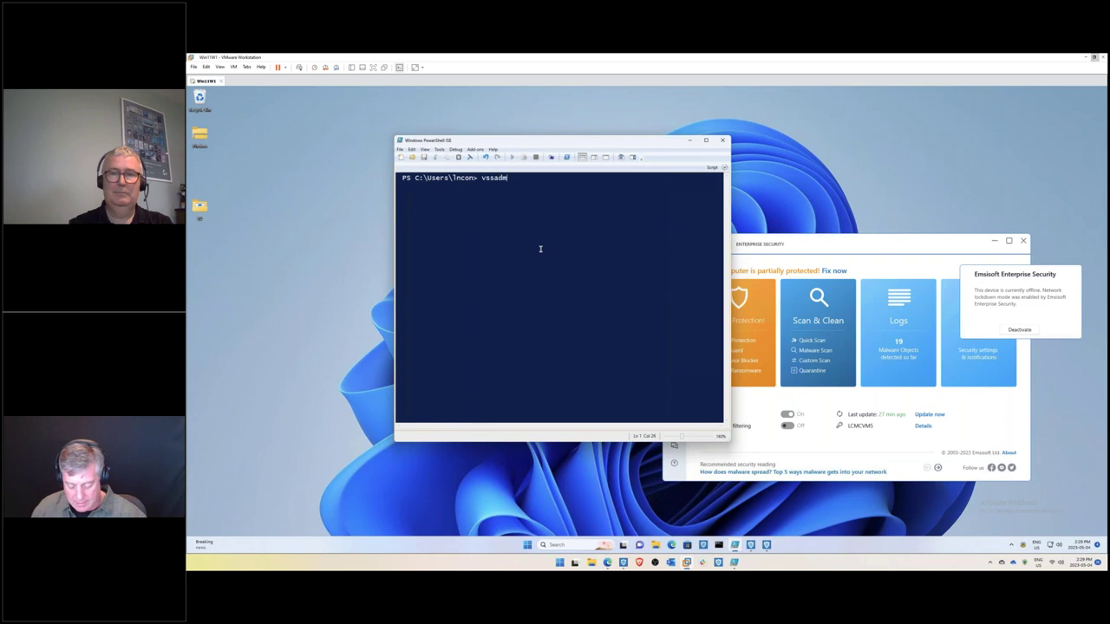
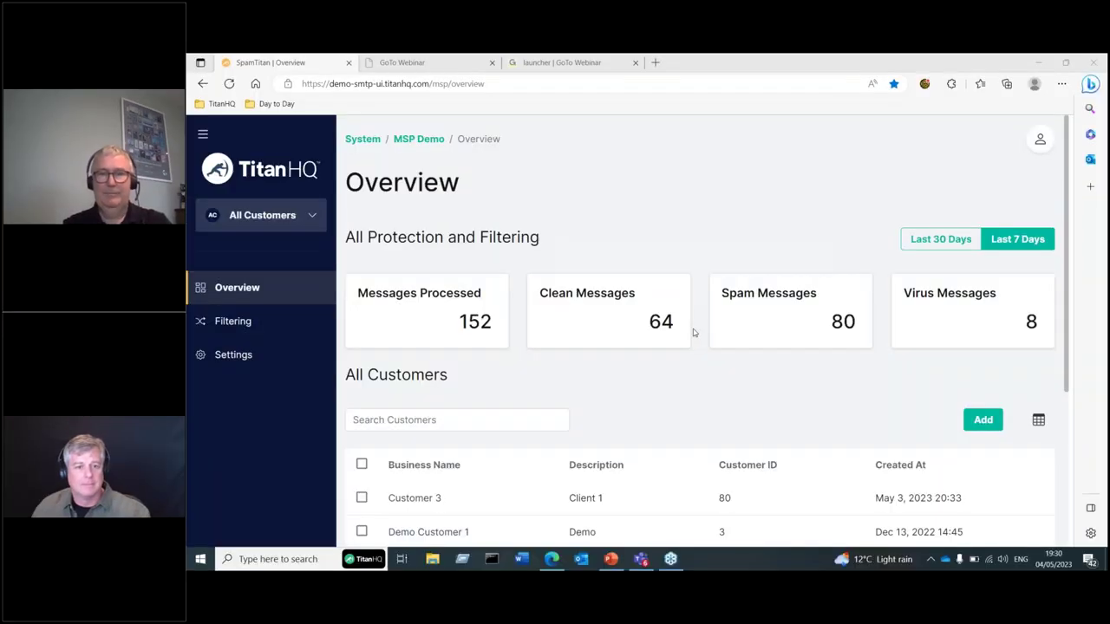
- Switch the shared screen from the mail-flow slide to the SpamTitan Overview in Edge
key(alt+Tab)
key(alt+Tab)
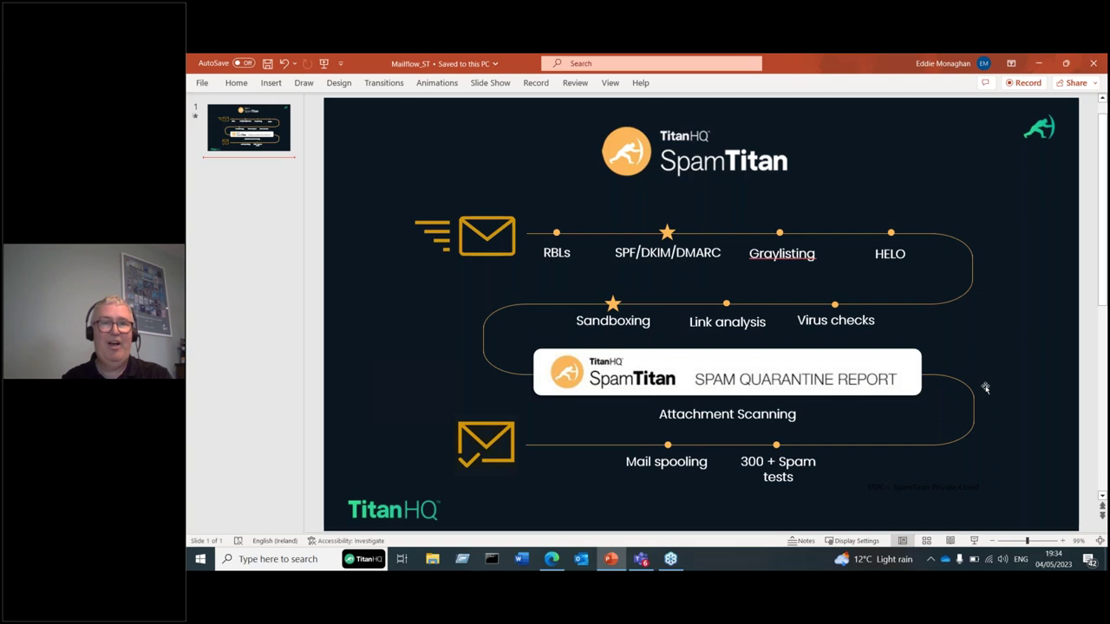
key(alt+Tab)
key(alt+Tab)
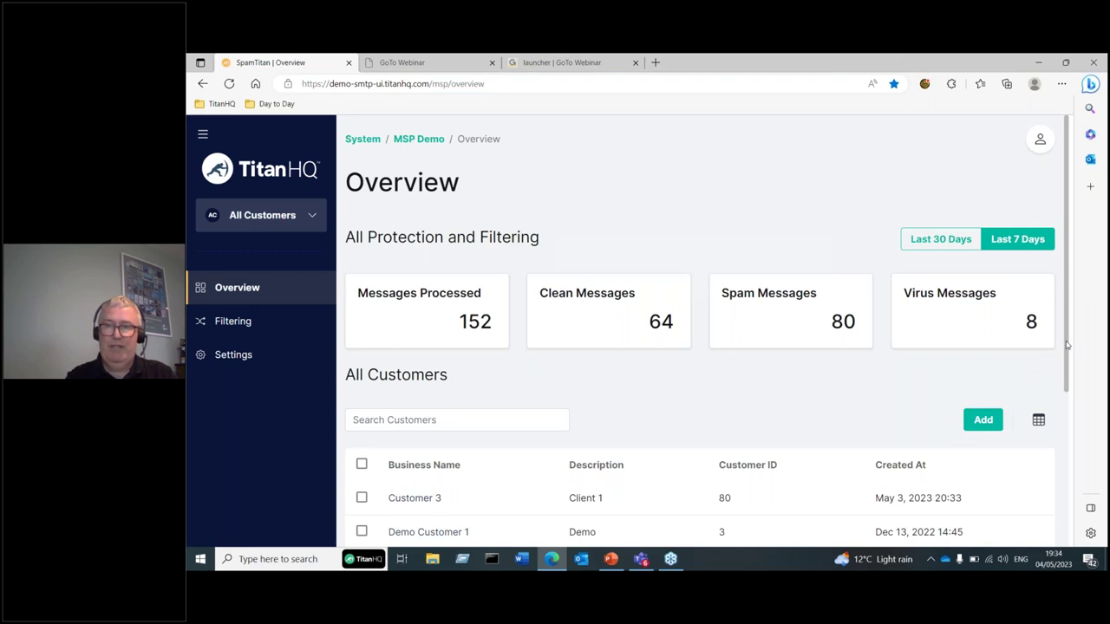
- Scroll the Overview to review the three customers in the All Customers table
drag(1066, 345, 1072, 400)
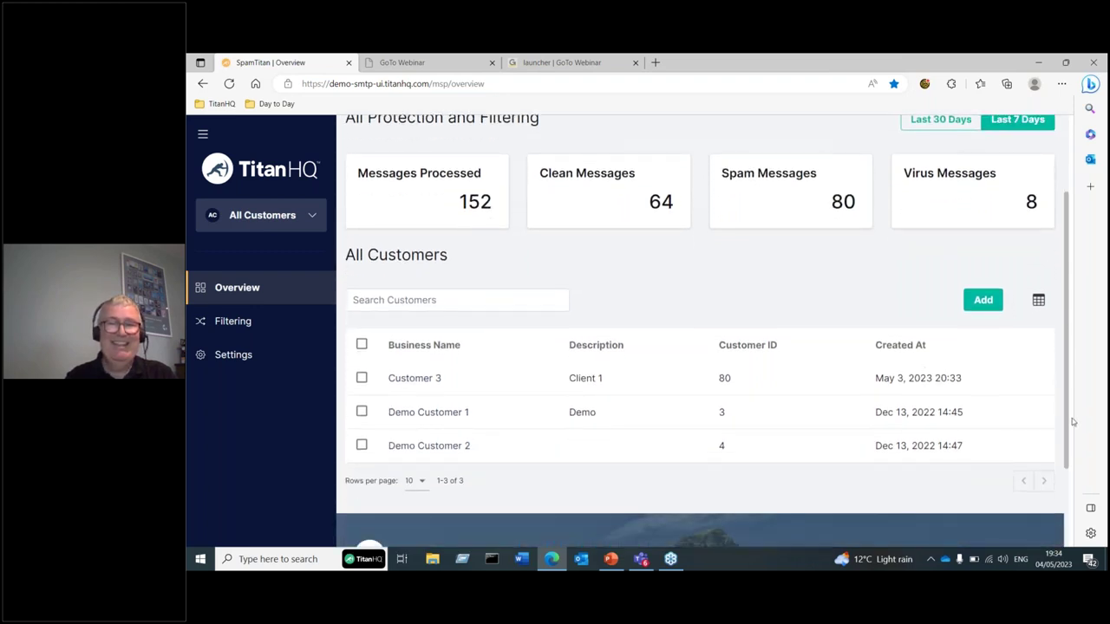
drag(1073, 422, 1066, 469)
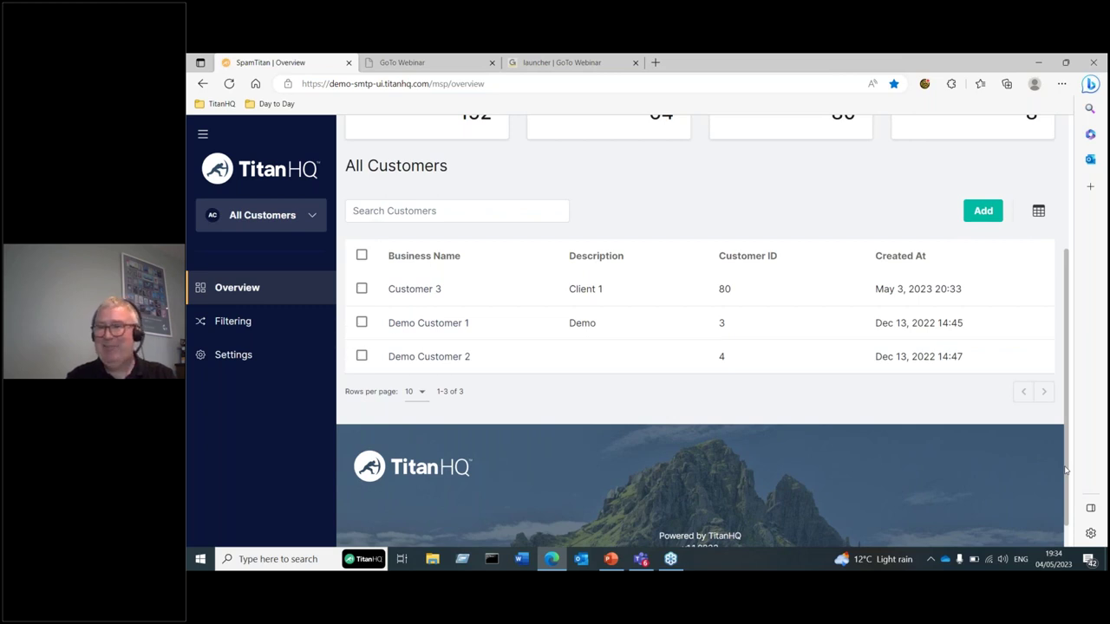
scroll(868, 505, down, 1)
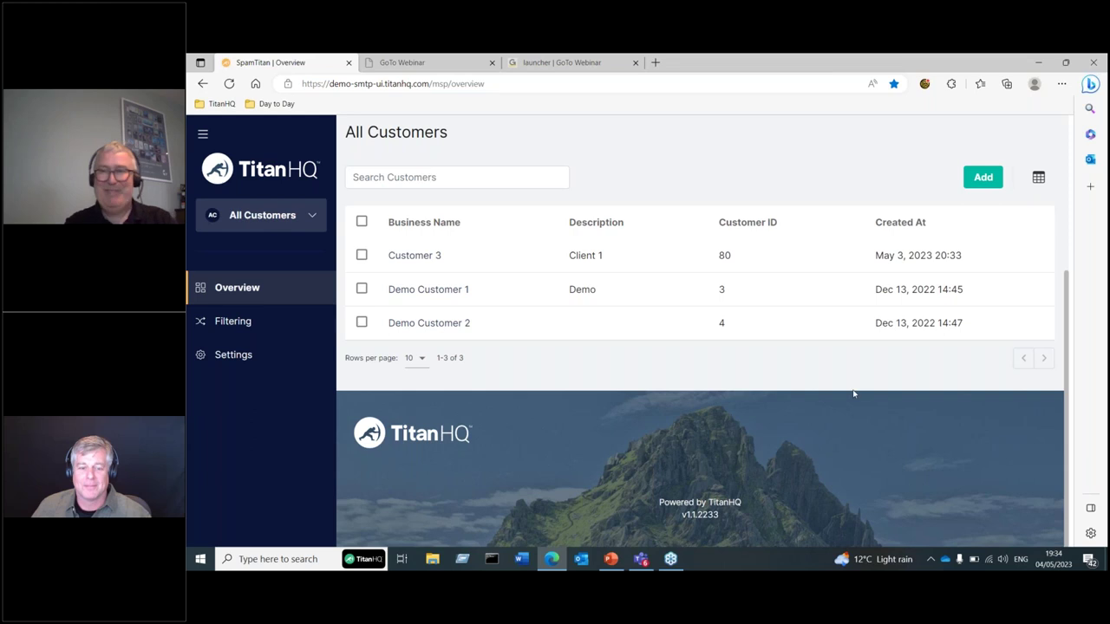
drag(796, 466, 966, 347)
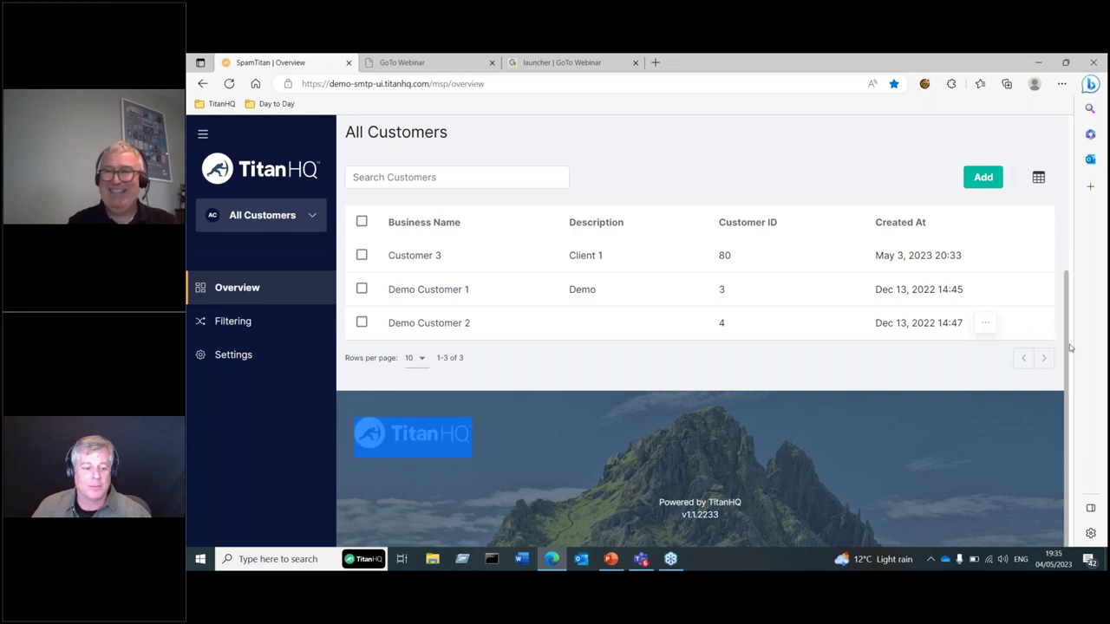
scroll(1070, 347, up, 1)
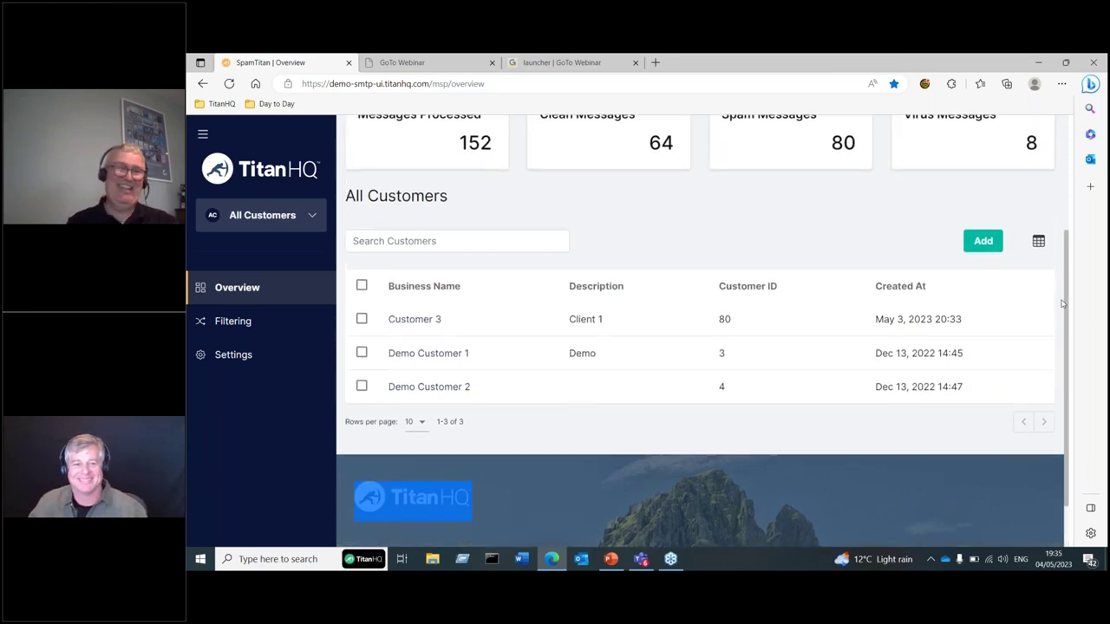
- Browse the Interface, Administrators and Support settings pages, then go to Filtering
click(241, 356)
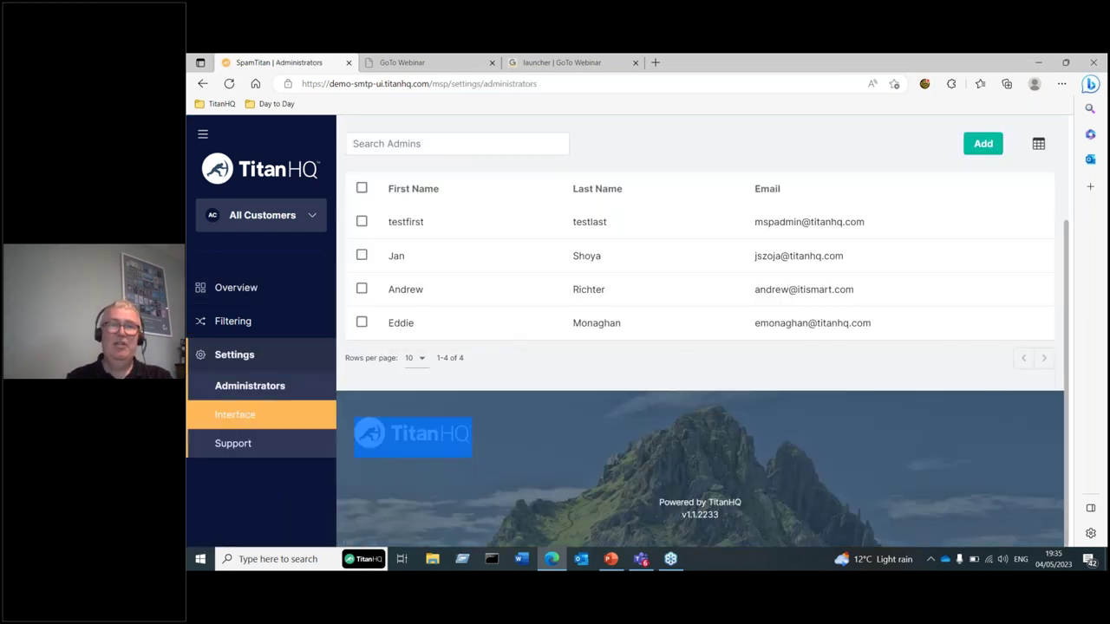
click(235, 415)
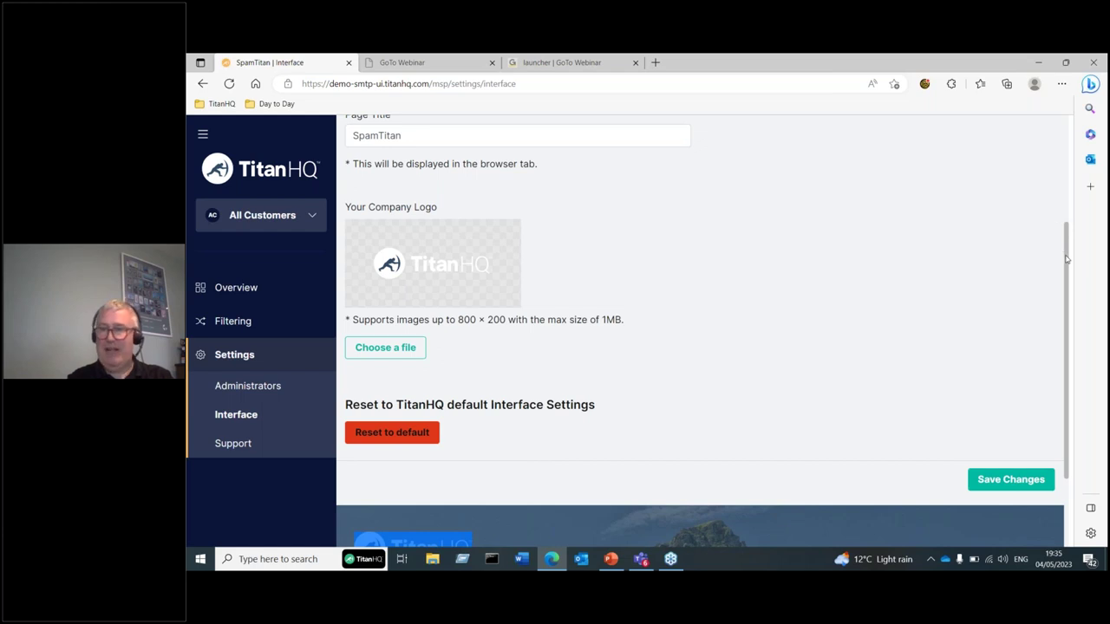
drag(1067, 257, 1062, 234)
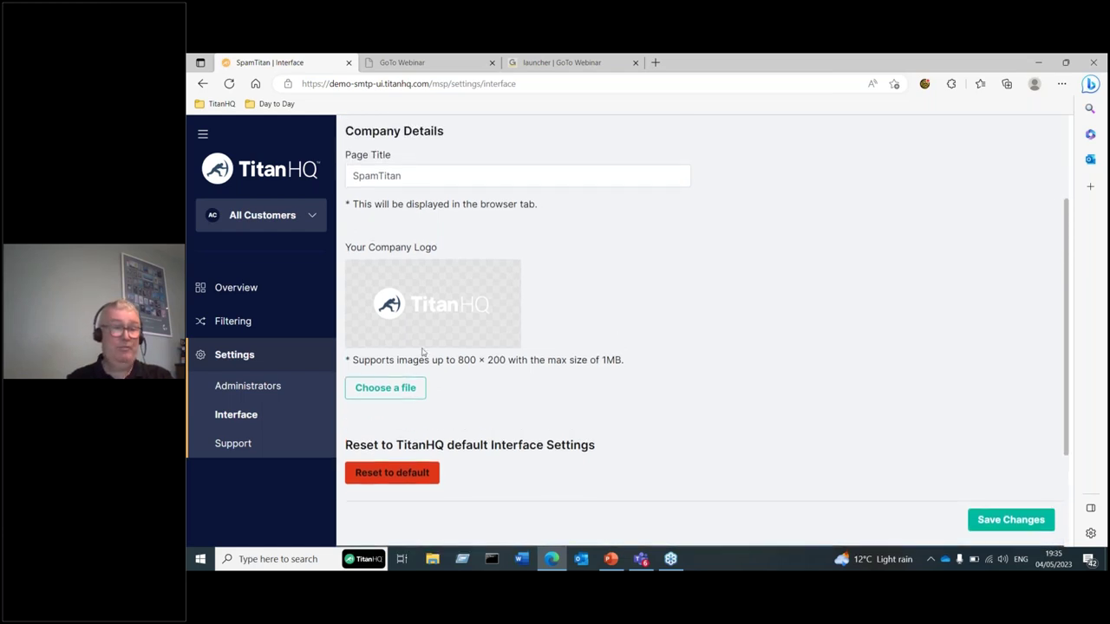
click(250, 392)
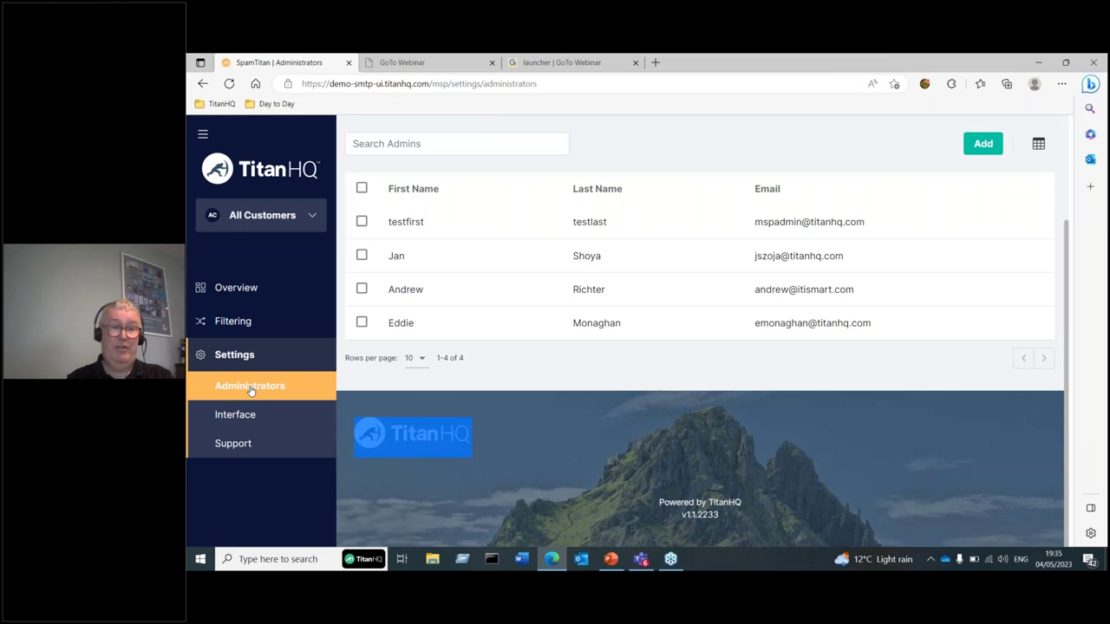
click(242, 446)
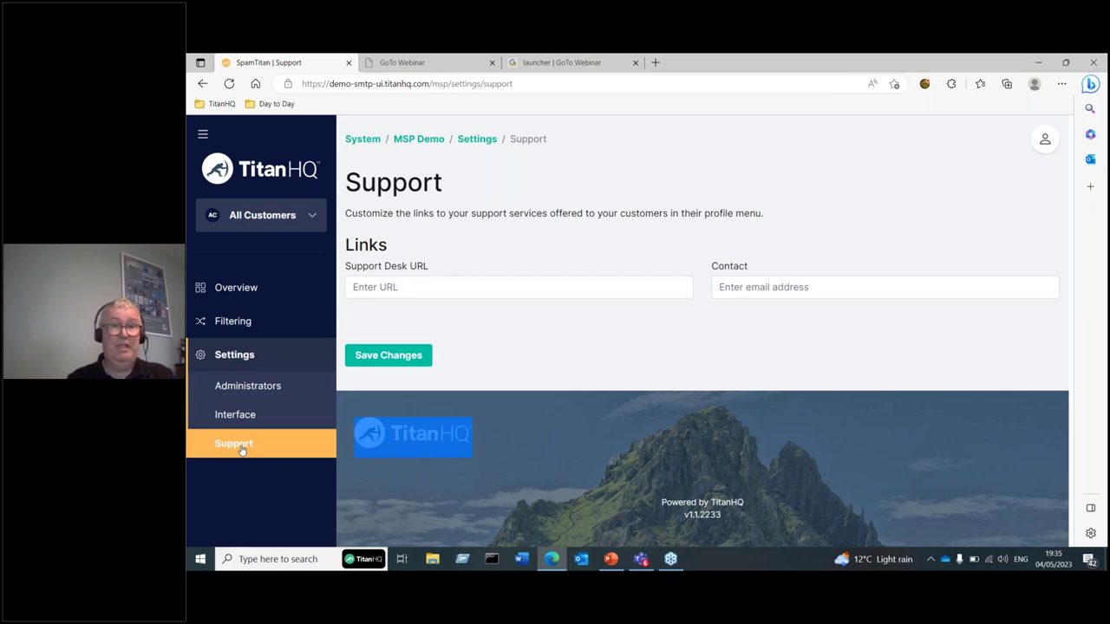
click(220, 319)
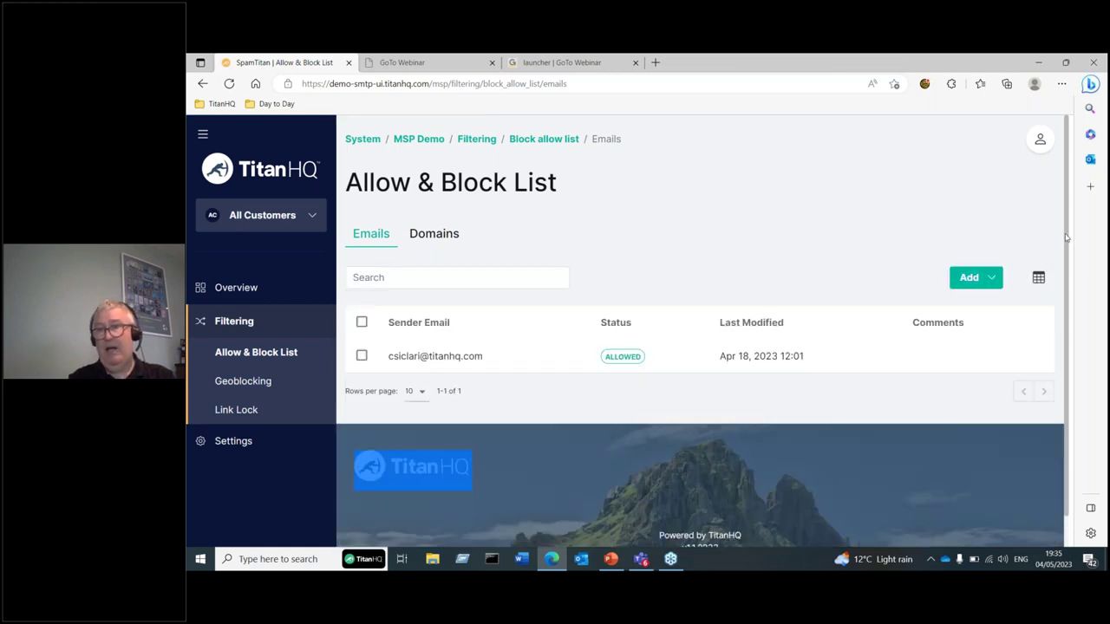
- Open the Geoblocking page showing the rule that blocks Ireland (IE)
drag(1066, 237, 1066, 249)
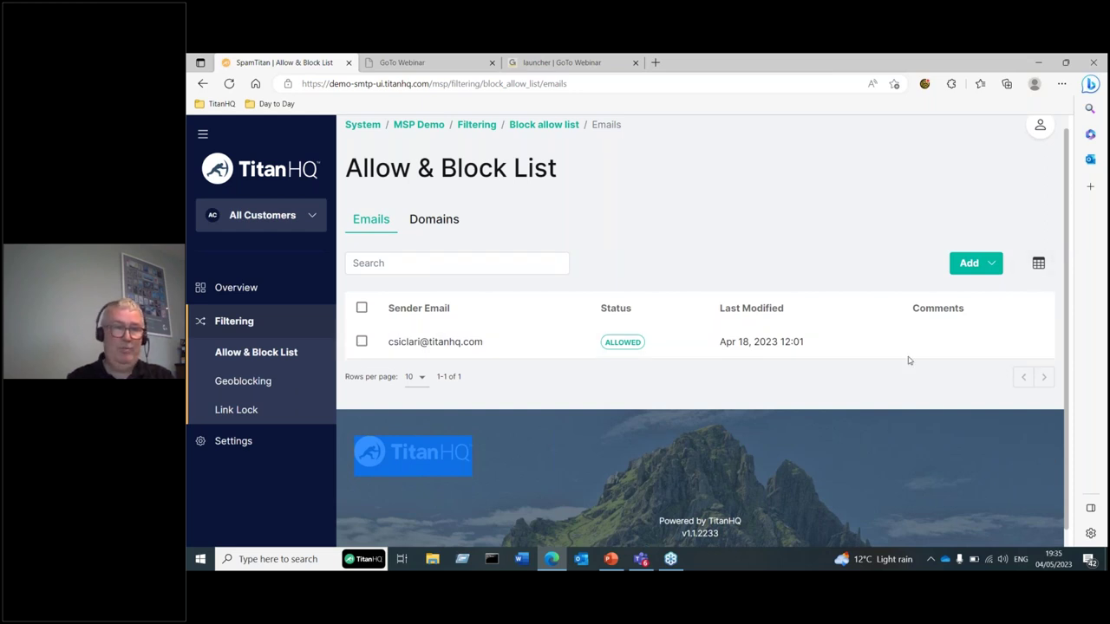
click(564, 219)
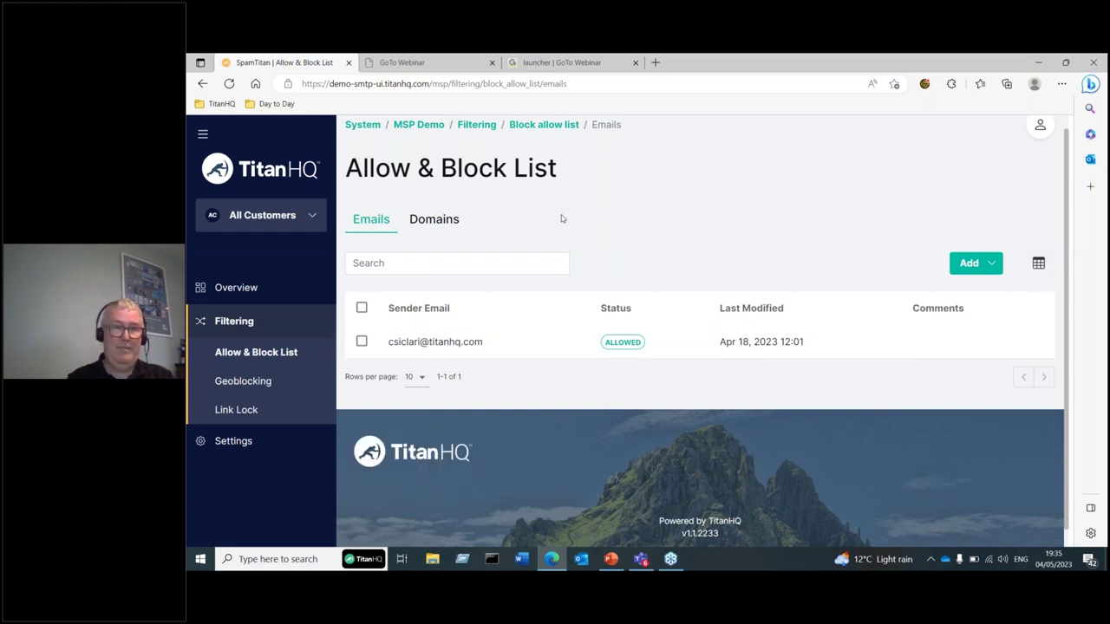
click(270, 379)
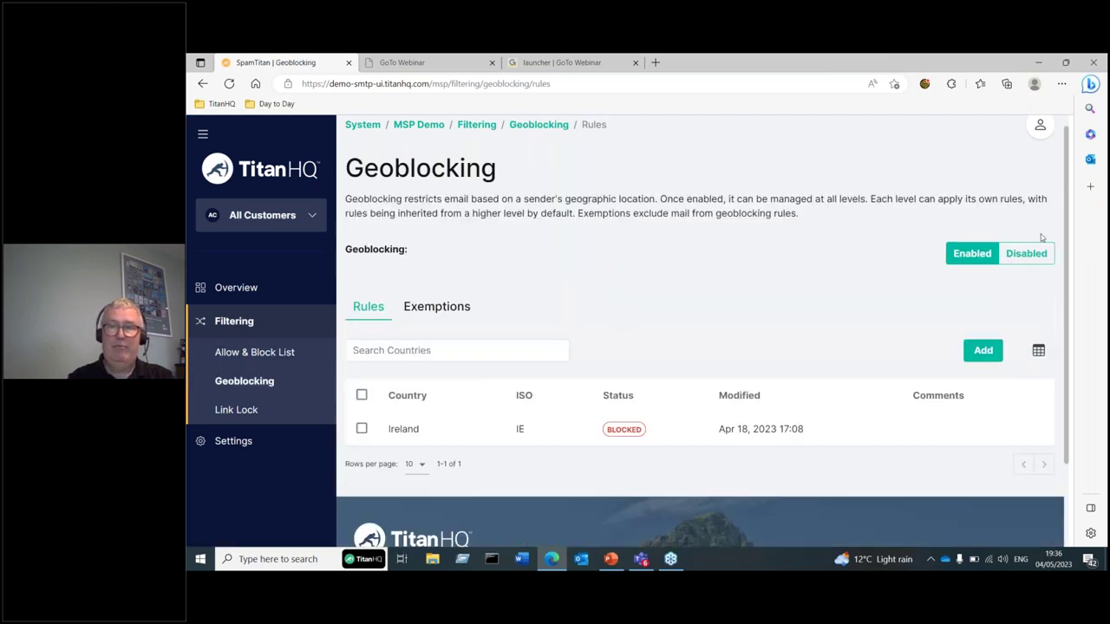
- Start a new geoblocking rule for Ireland, discard it, and move to Link Lock
click(983, 351)
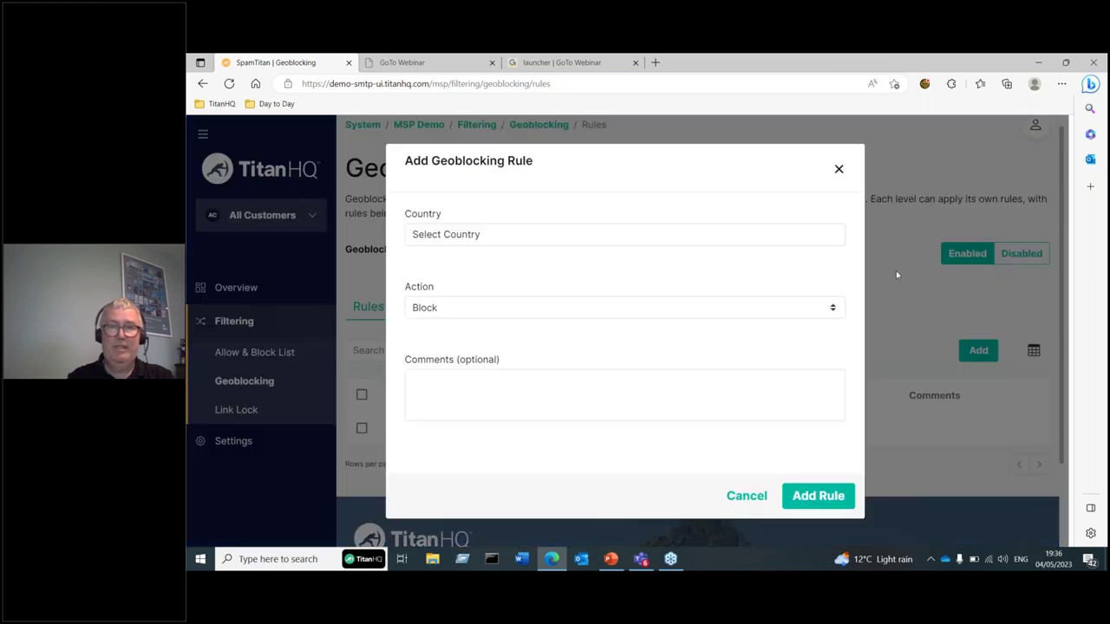
click(483, 234)
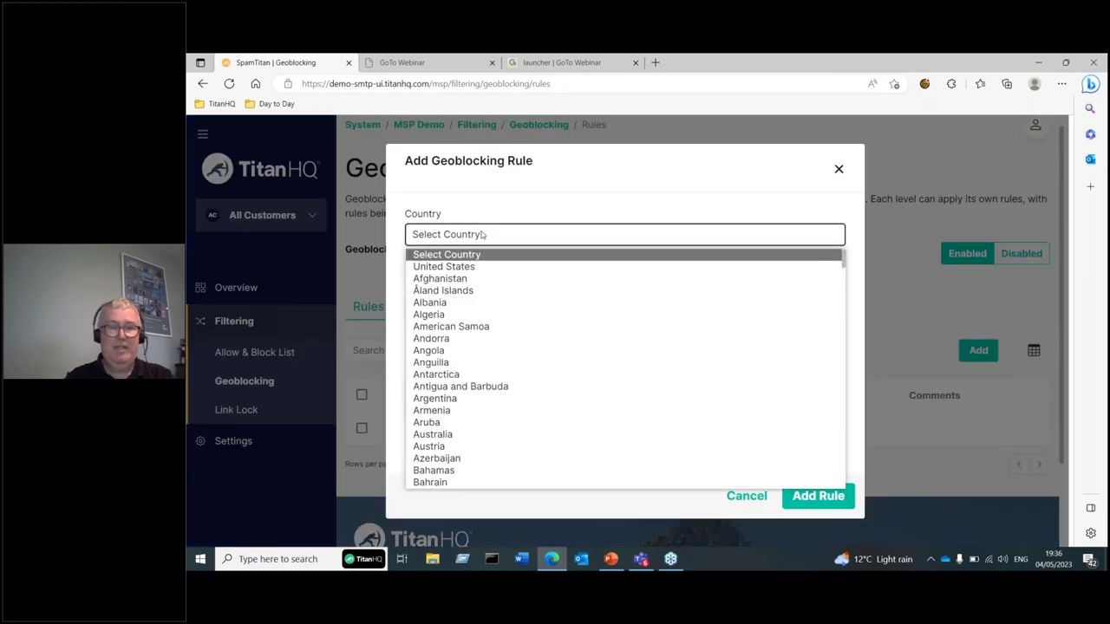
text(iran)
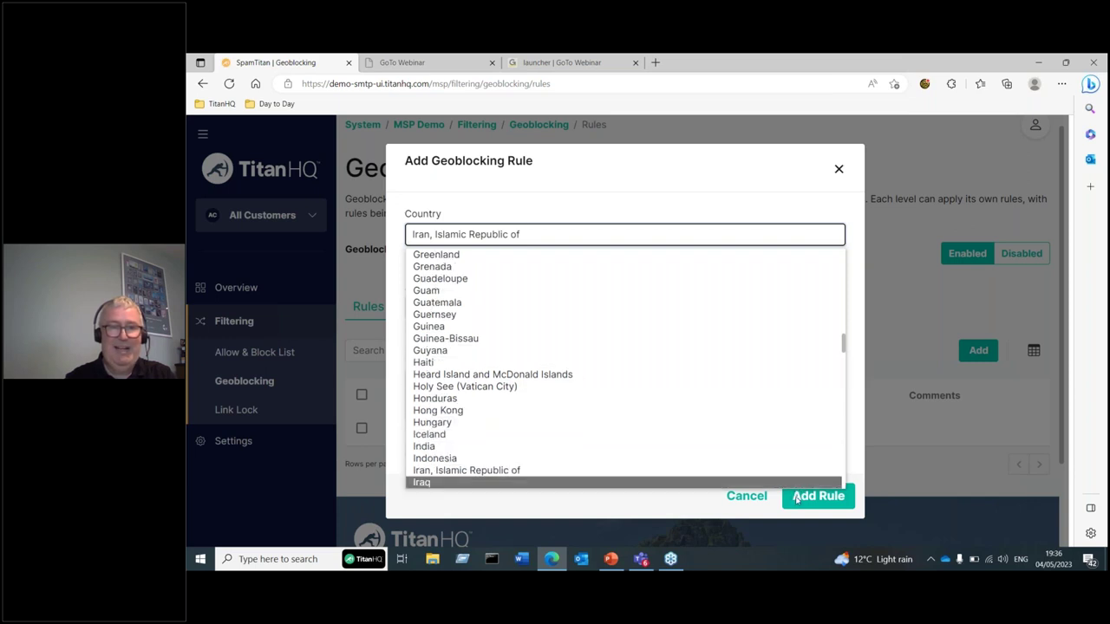
click(647, 483)
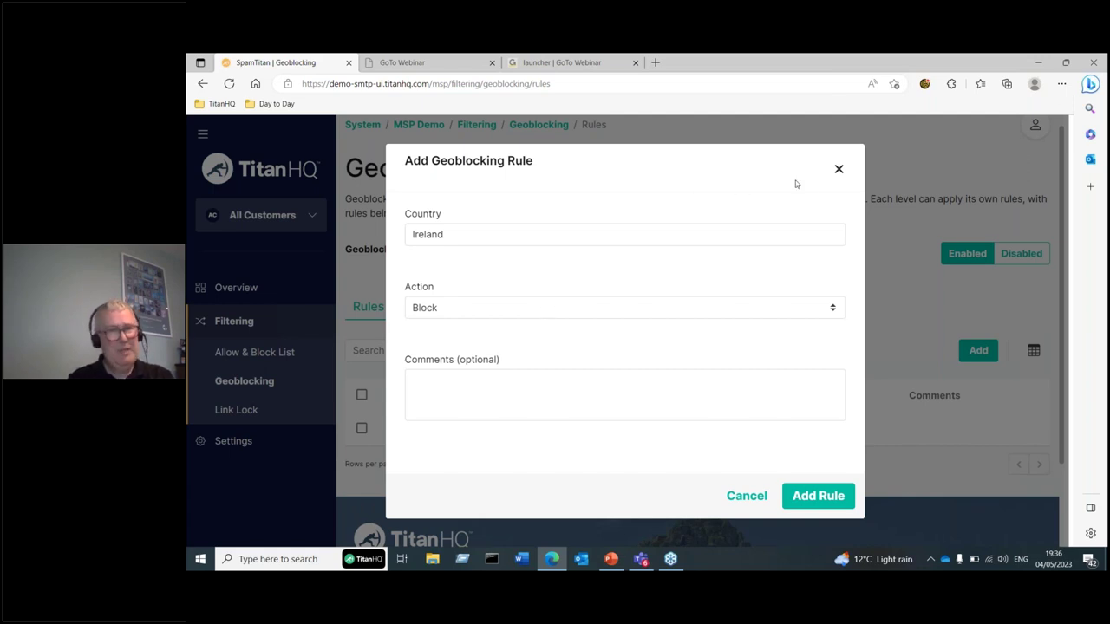
click(838, 170)
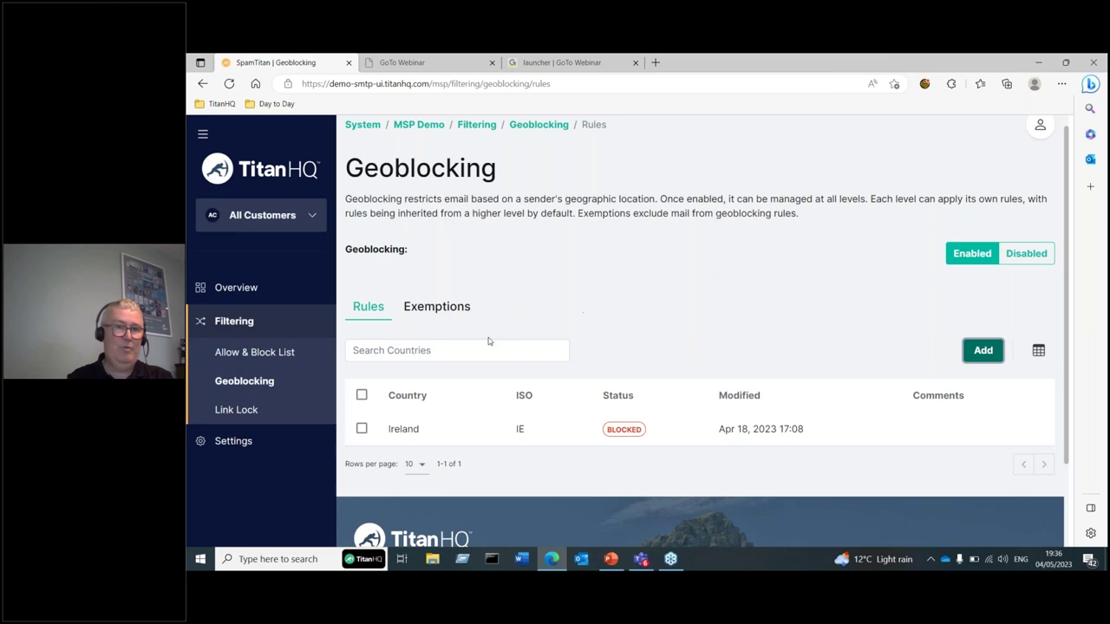
click(234, 411)
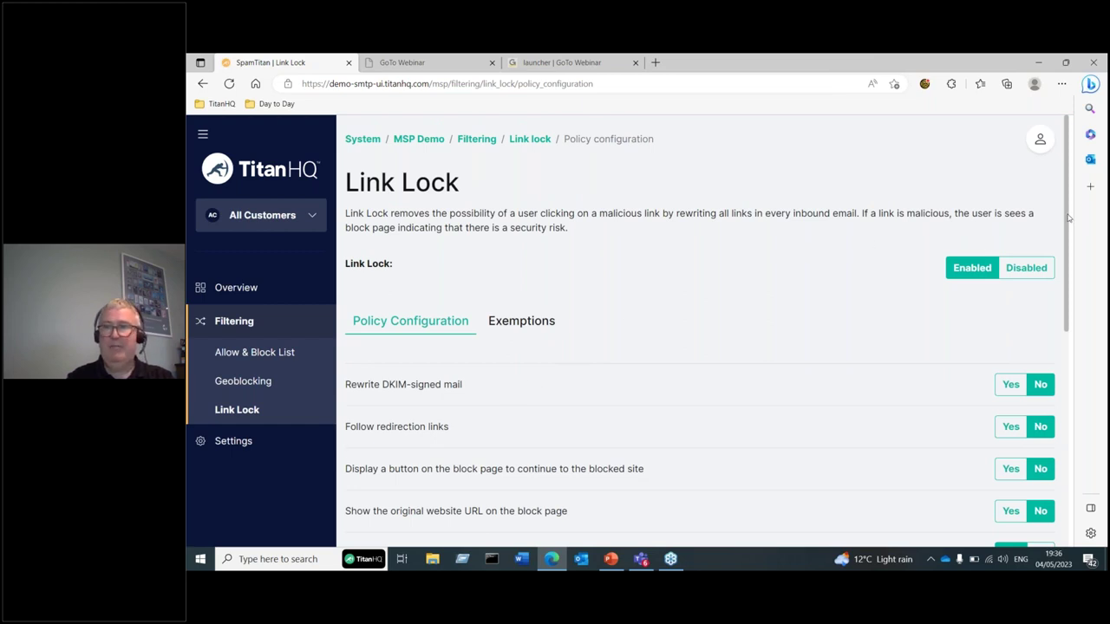
- Scroll through the Link Lock policy options
drag(1069, 221, 1070, 280)
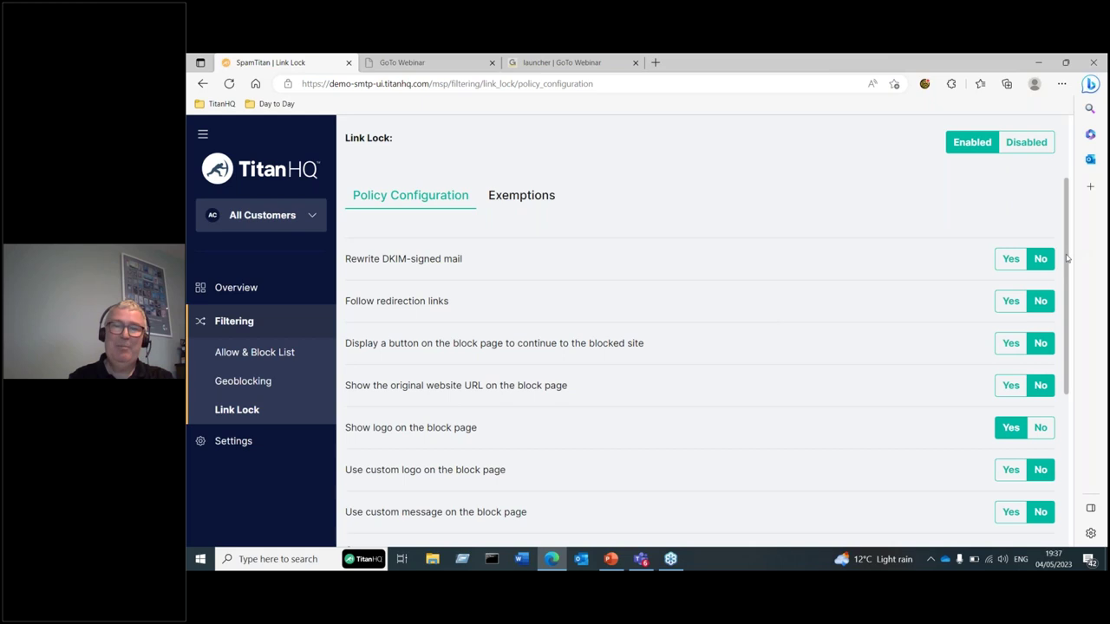
drag(1068, 259, 1067, 309)
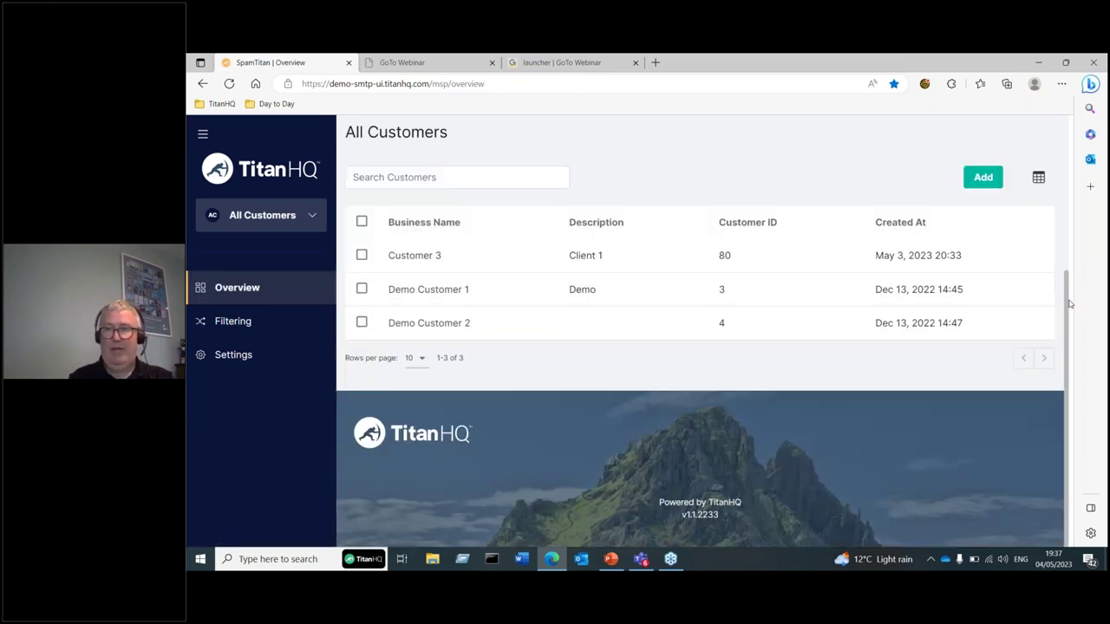
- Return to the top of the Overview and start adding a new customer
drag(1068, 293, 1055, 223)
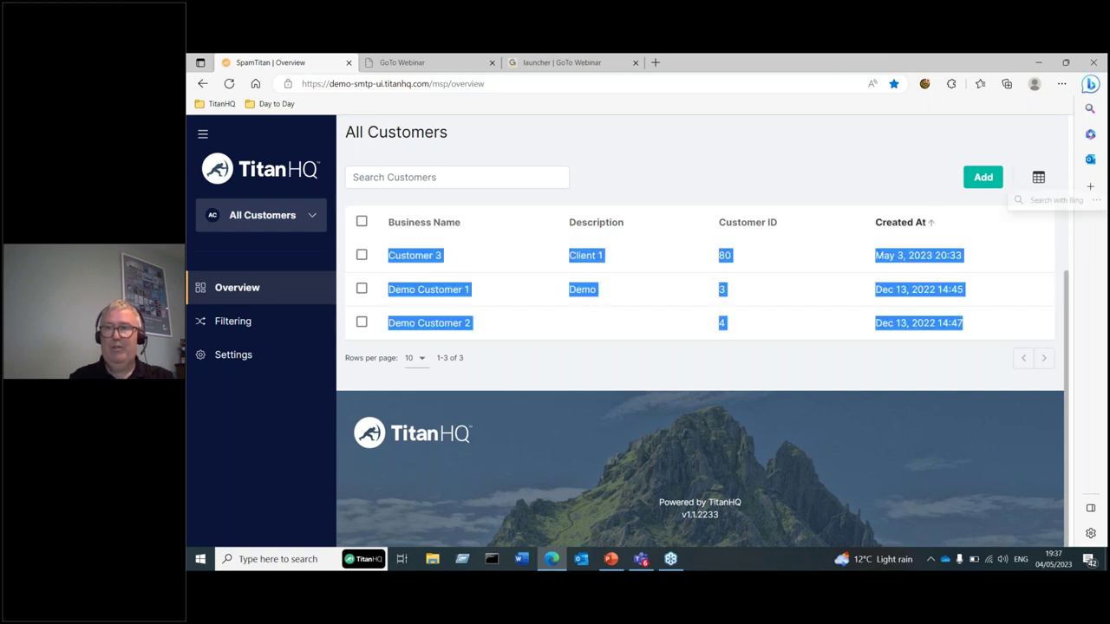
scroll(1063, 234, up, 2)
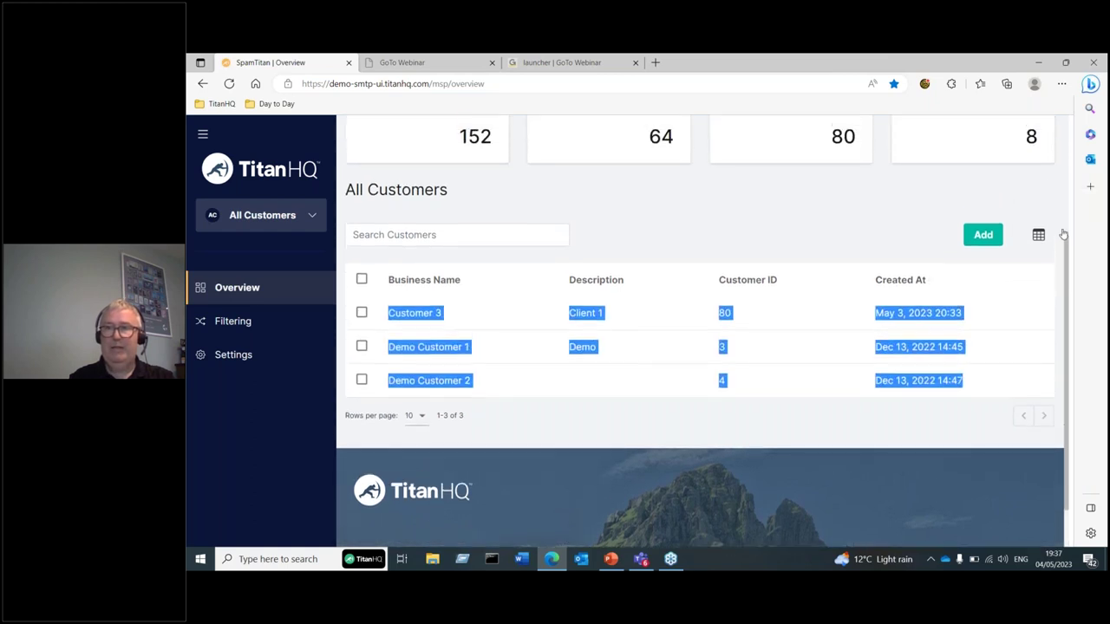
scroll(1063, 234, up, 2)
click(711, 319)
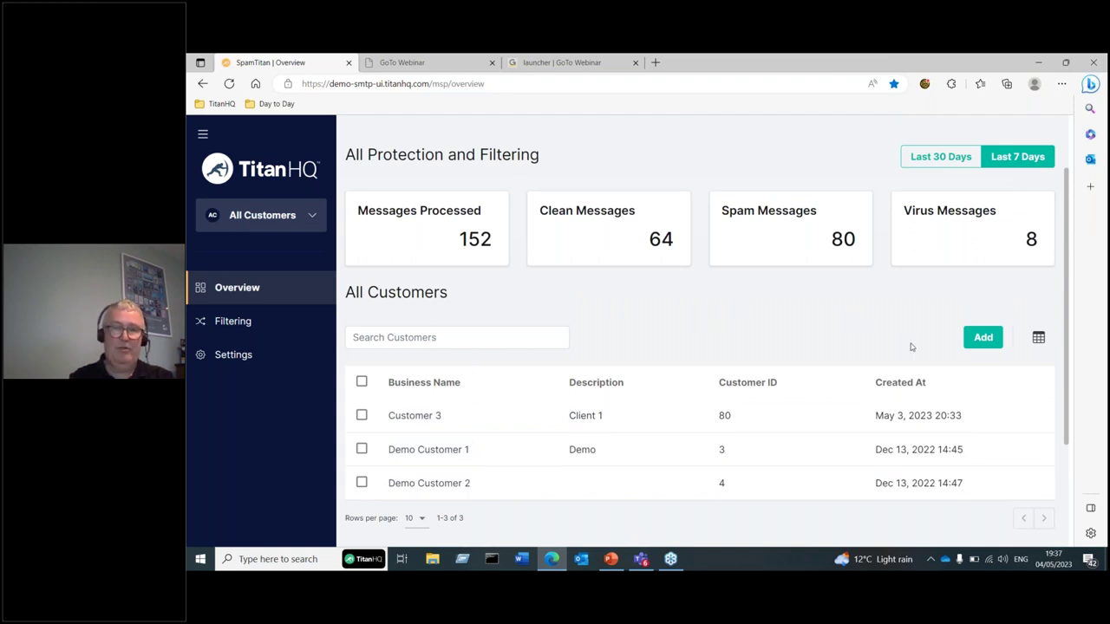
click(981, 340)
- Fill the new-customer form with name 'Test' and description 'Tesy', then close it unsaved
text(Test)
key(Tab)
text(Te)
key(BackSpace)
text(esy)
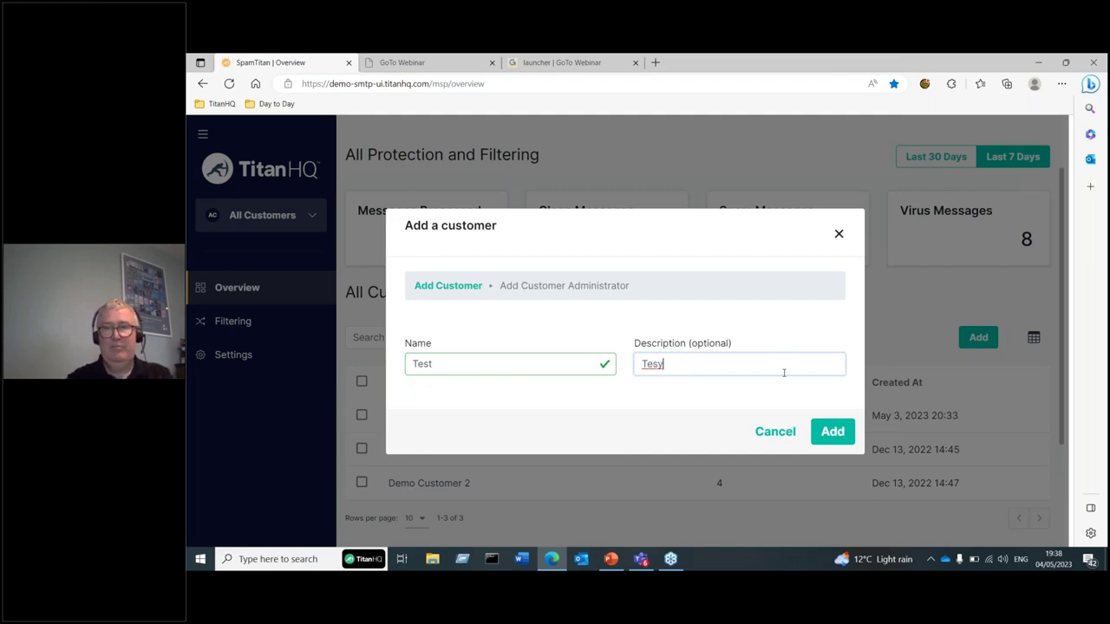
click(838, 235)
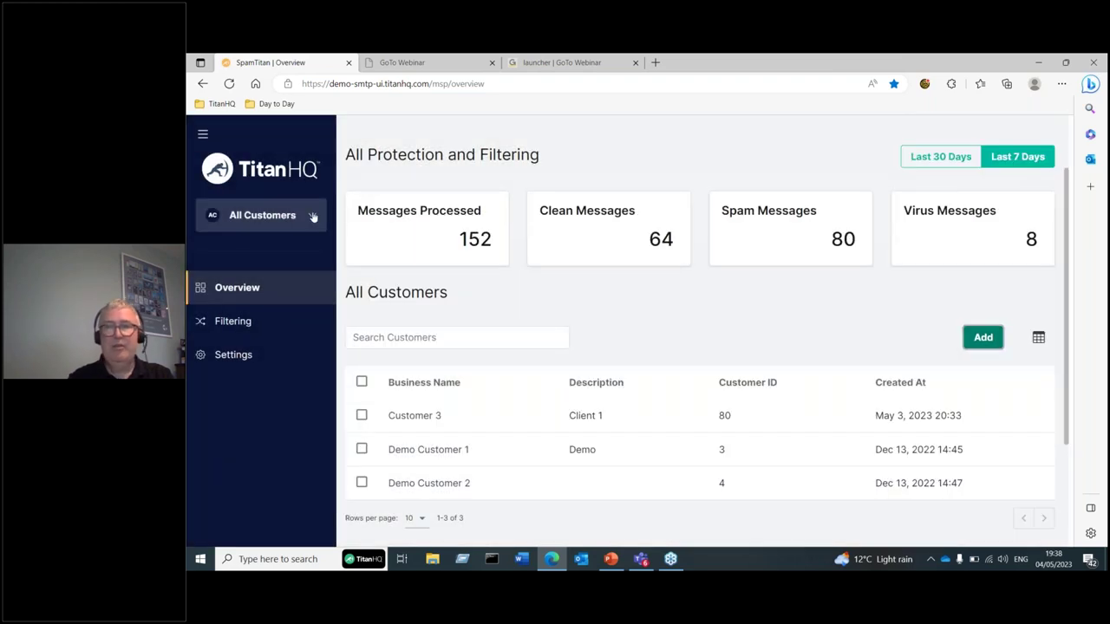
click(313, 217)
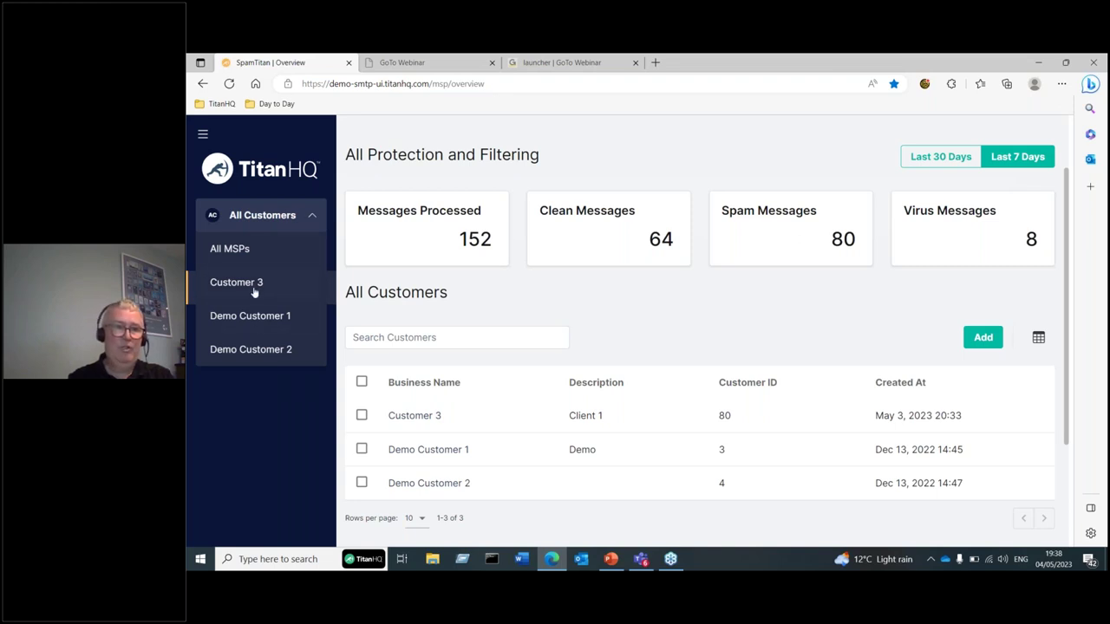
- Switch to Demo Customer 1's portal from the customer list
click(252, 317)
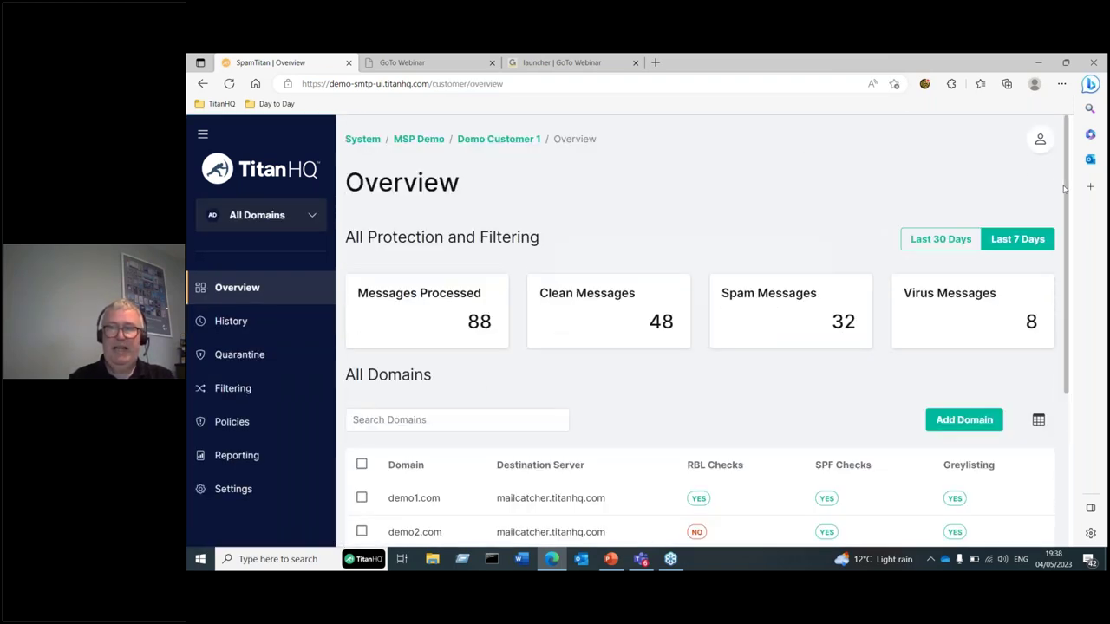
- Scroll Demo Customer 1's Overview down to its domains demo1.com and demo2.com
drag(1068, 193, 1068, 198)
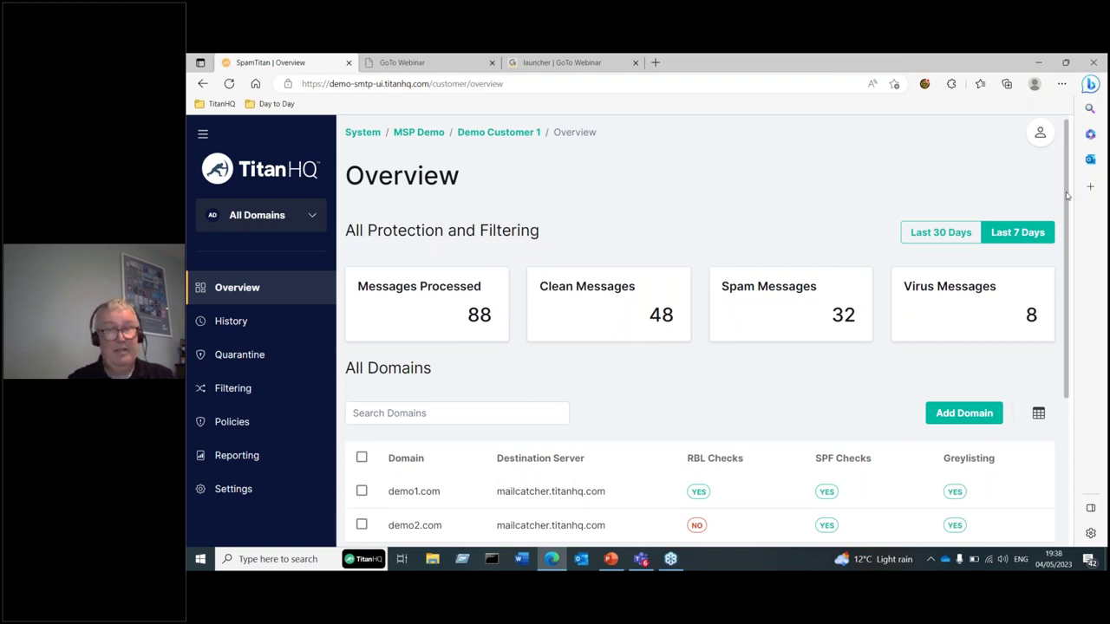
drag(1068, 196, 1067, 208)
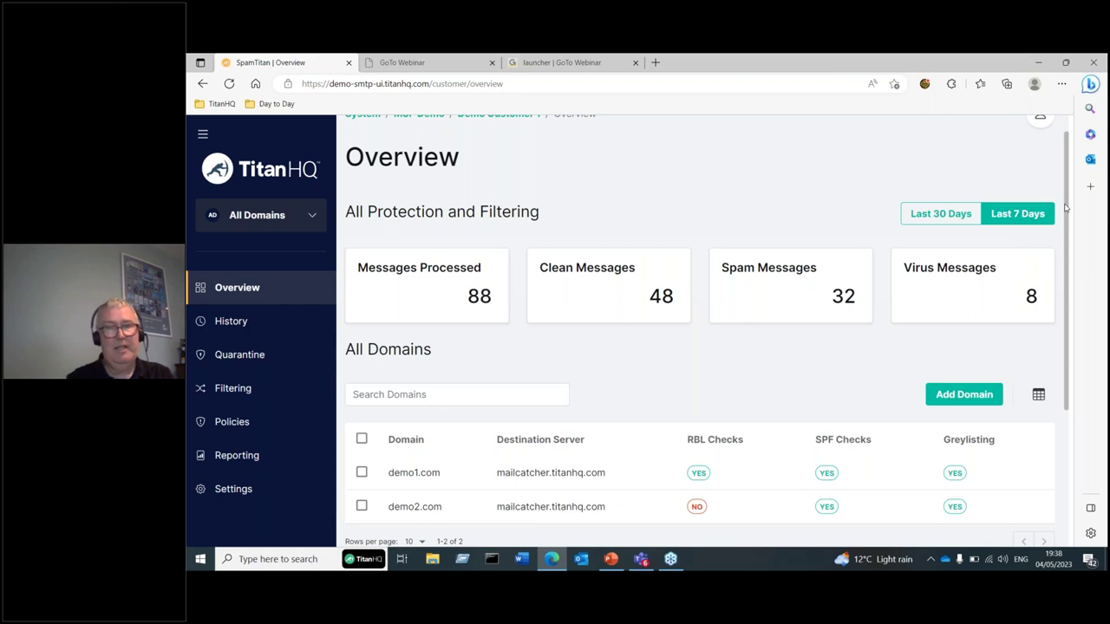
scroll(952, 317, down, 1)
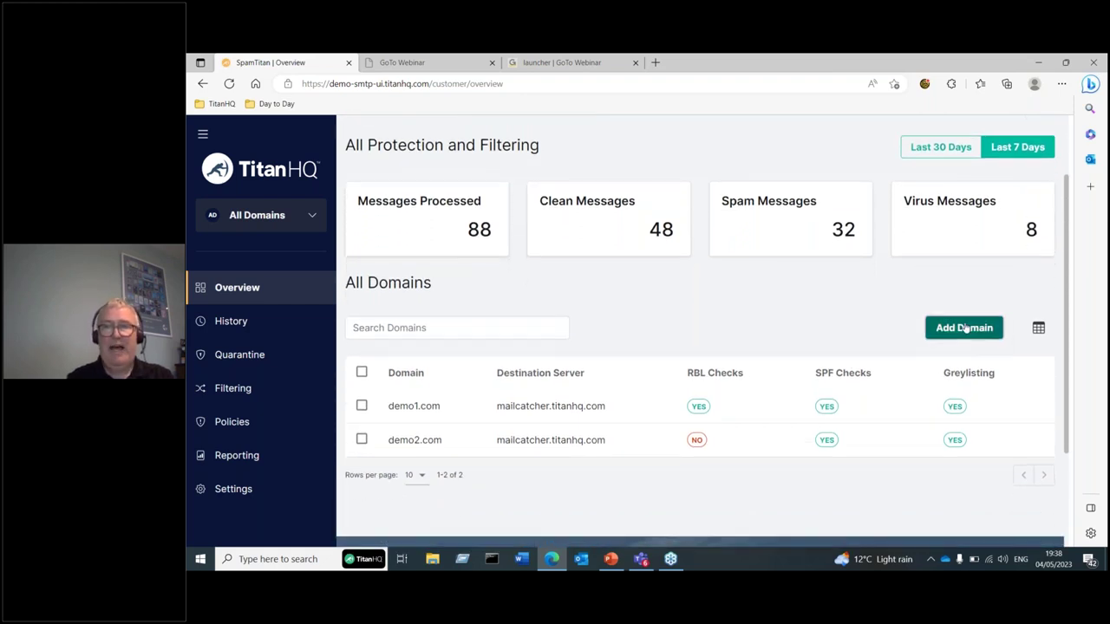
- Start a new domain test.com delivering to test-com.mail.protection.com, leaving port 25
click(963, 328)
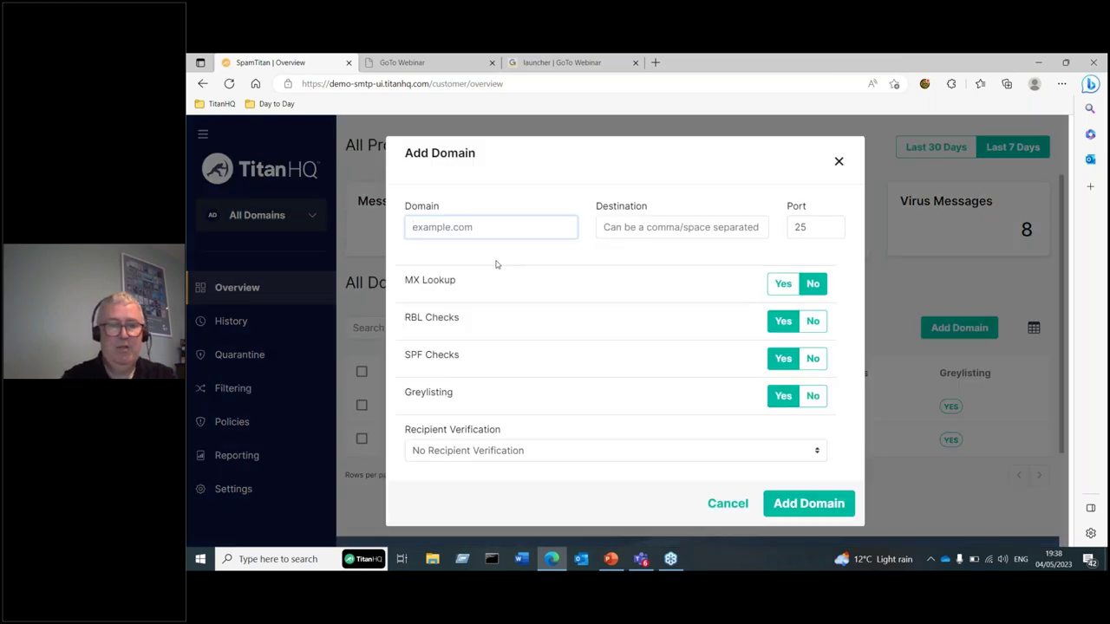
text(test.com)
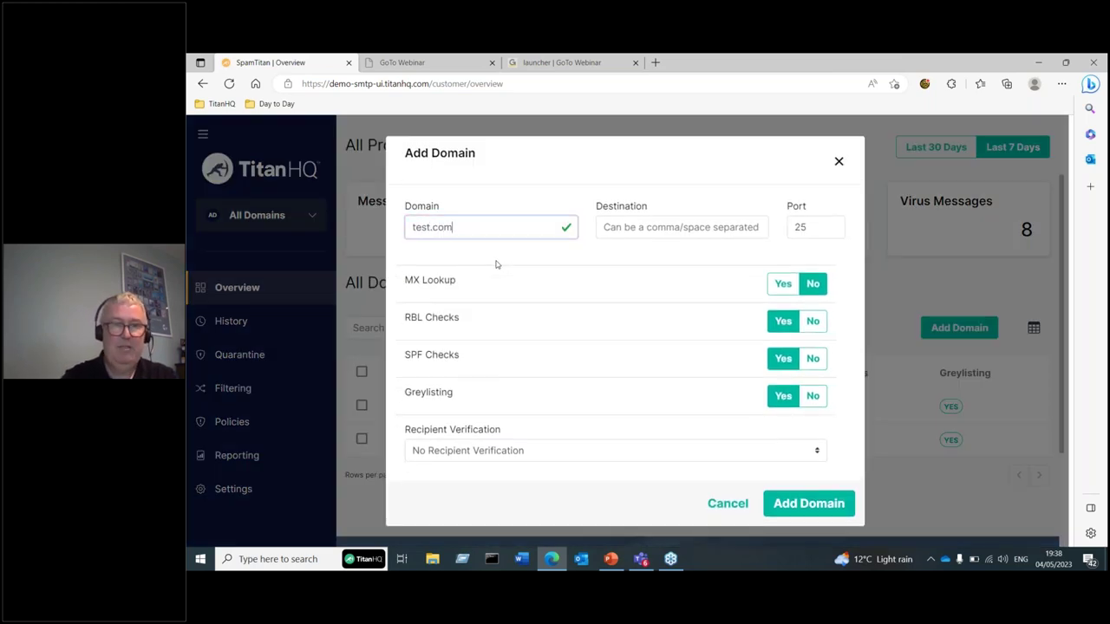
key(Tab)
text(test)
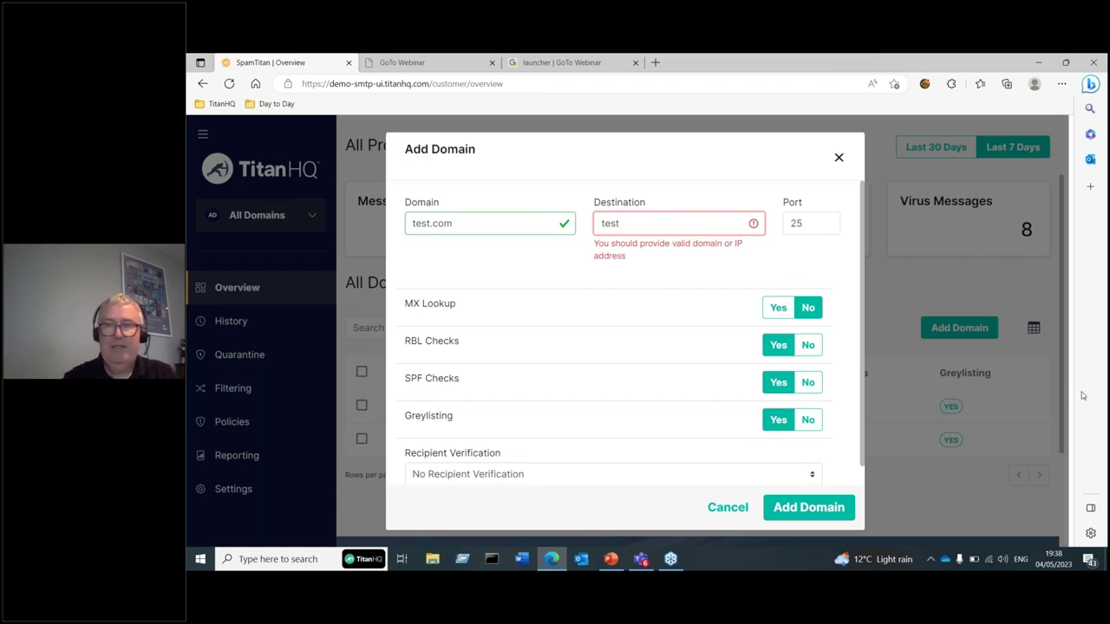
text(-)
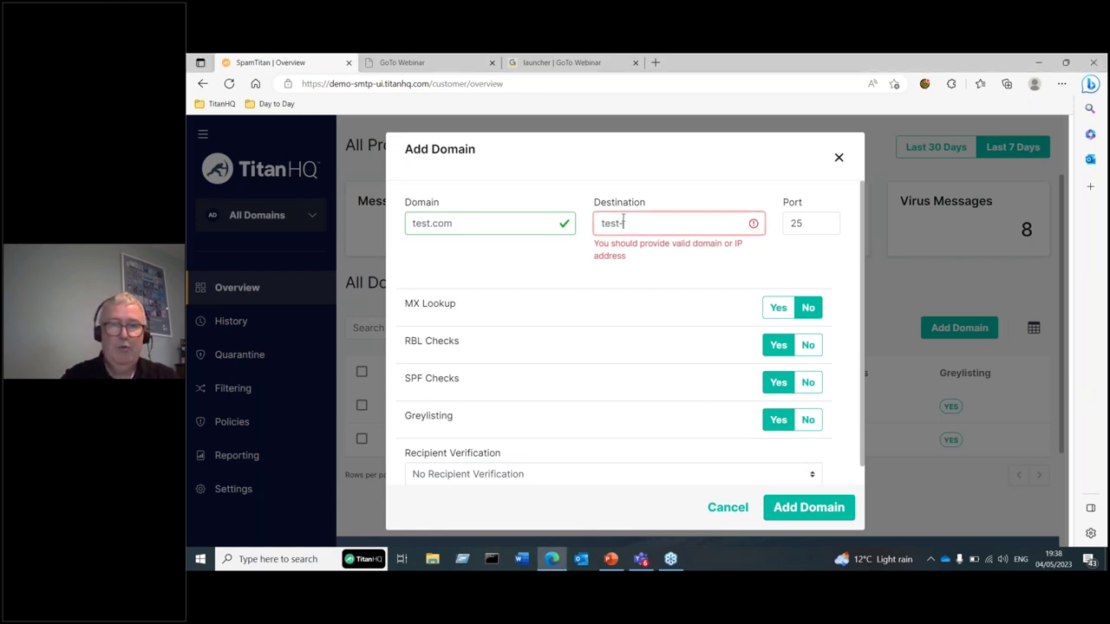
text(com.)
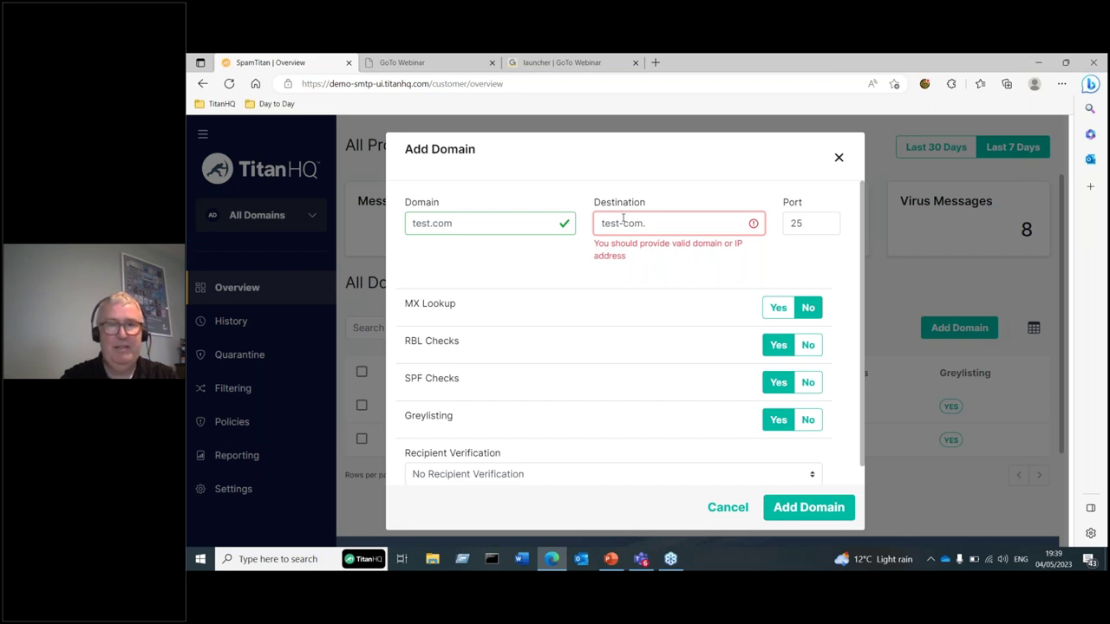
text(ma)
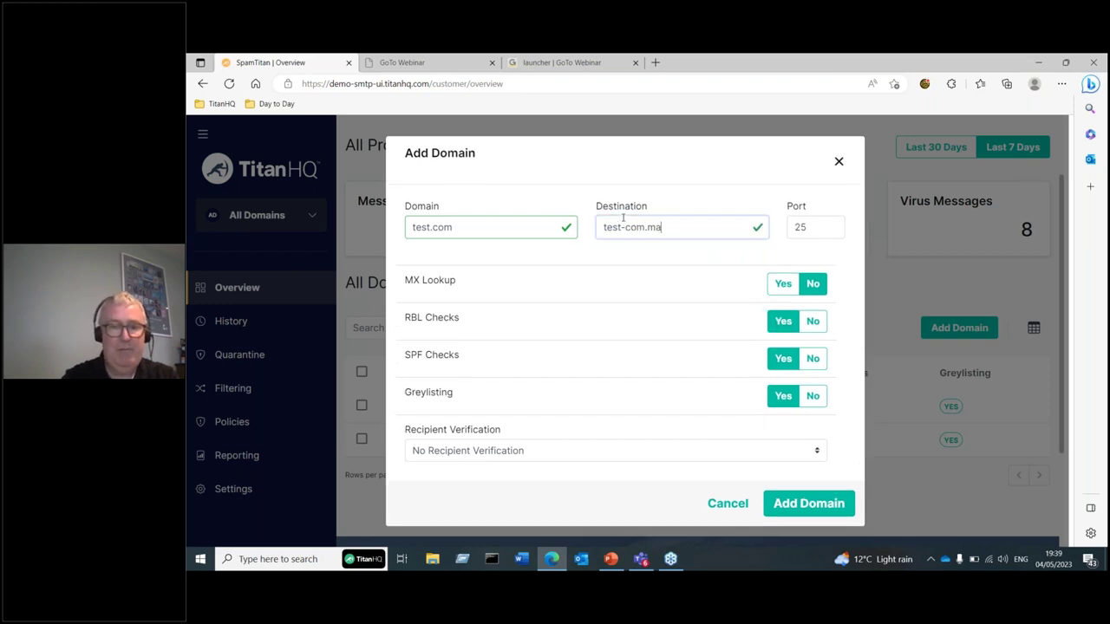
text(il.)
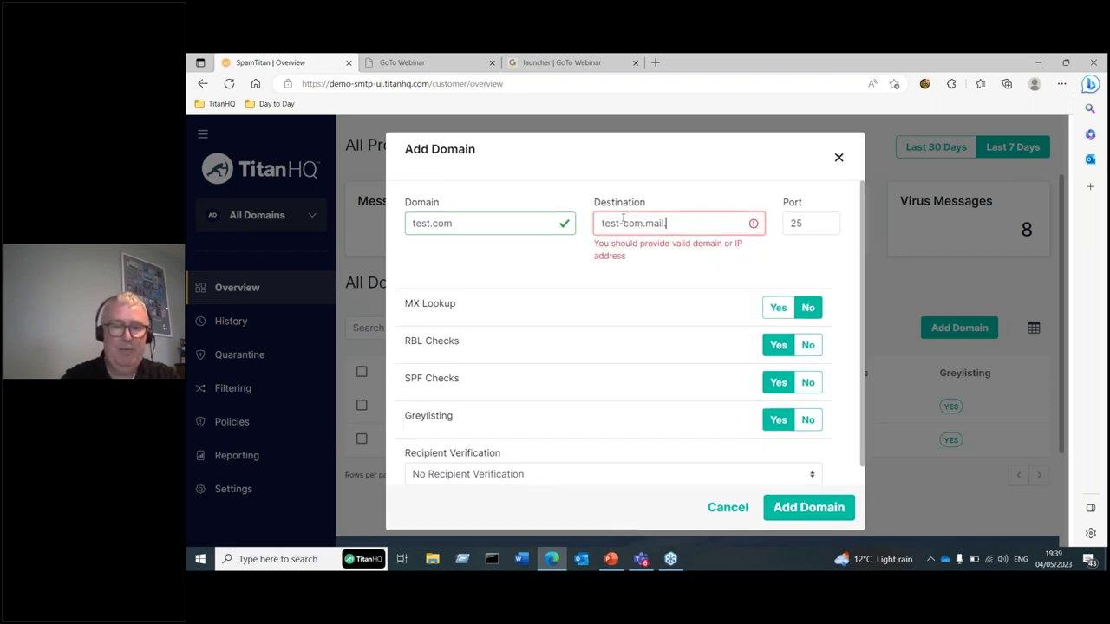
text(protection.com)
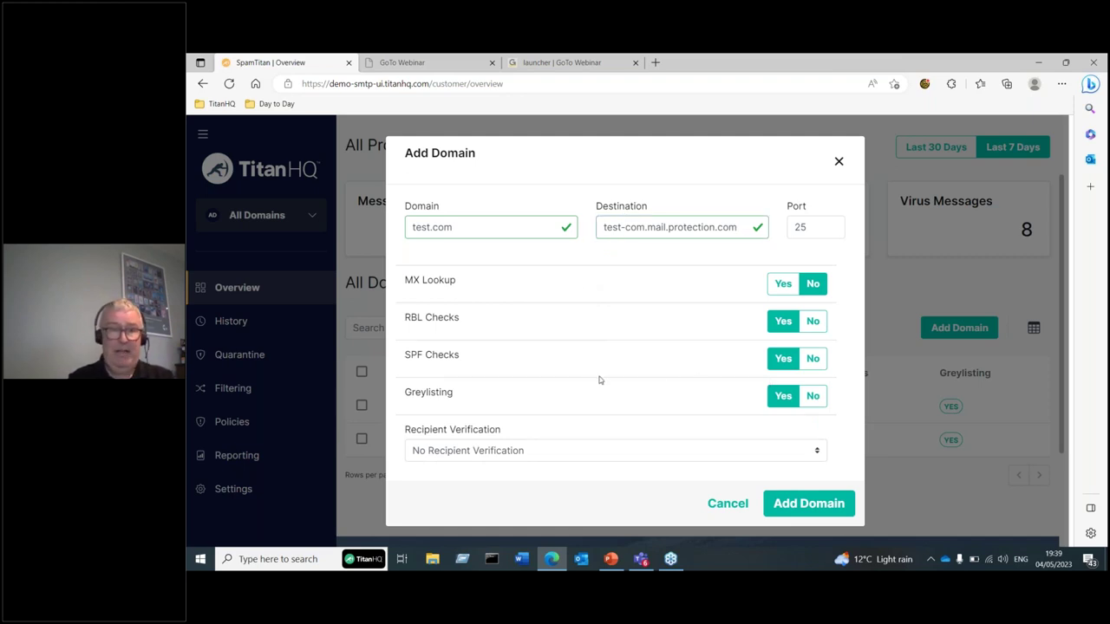
- Choose Dynamic Recipient Verification for the test.com domain
click(817, 452)
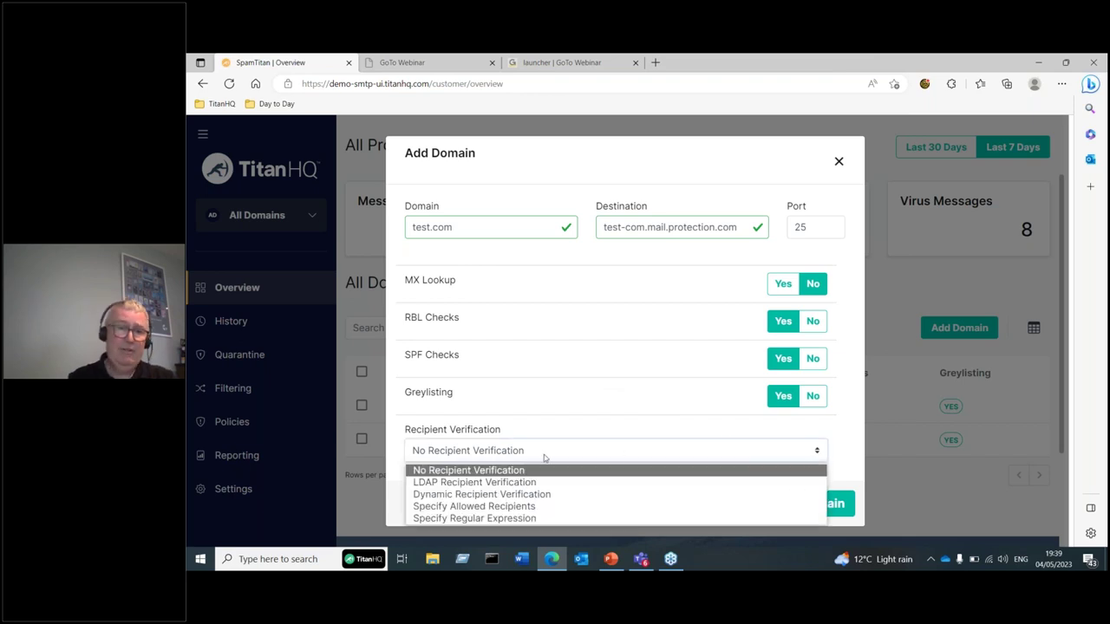
click(528, 496)
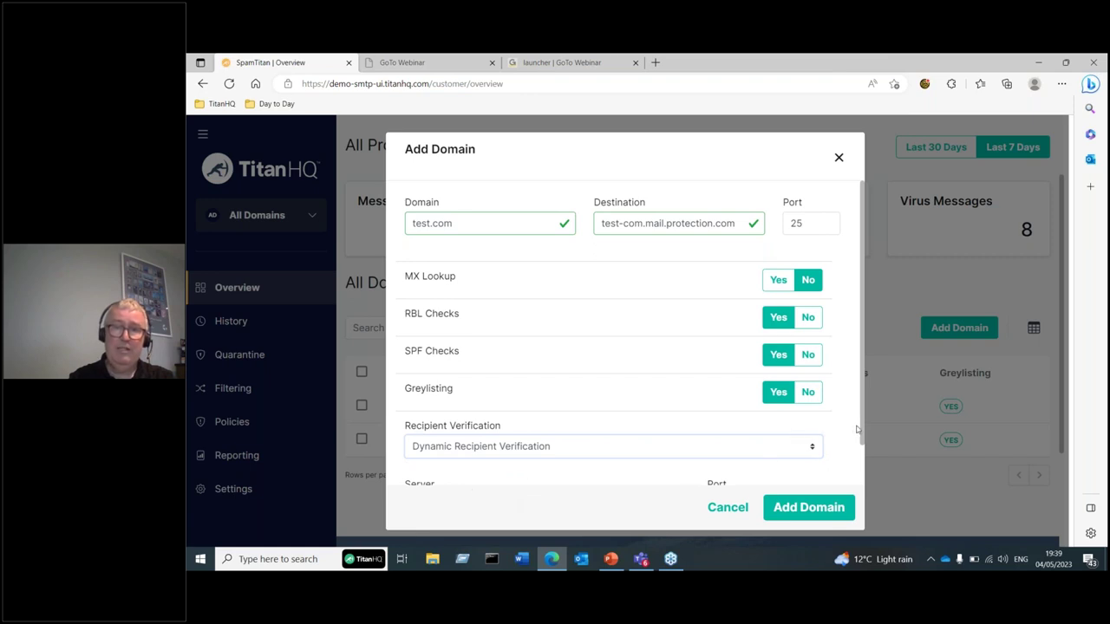
drag(863, 435, 863, 475)
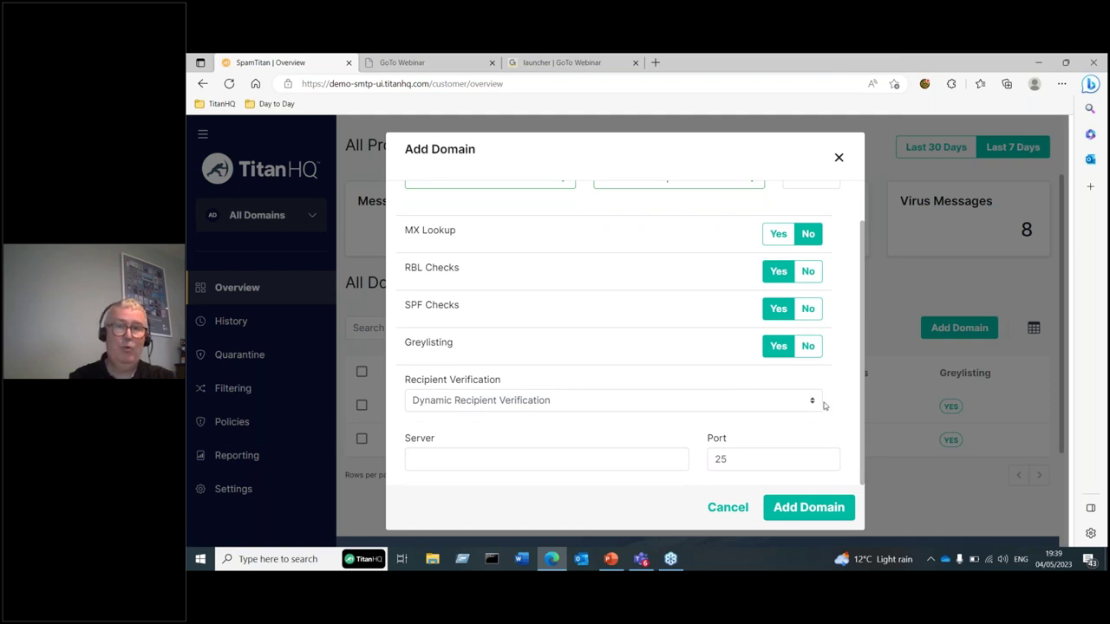
drag(863, 414, 850, 335)
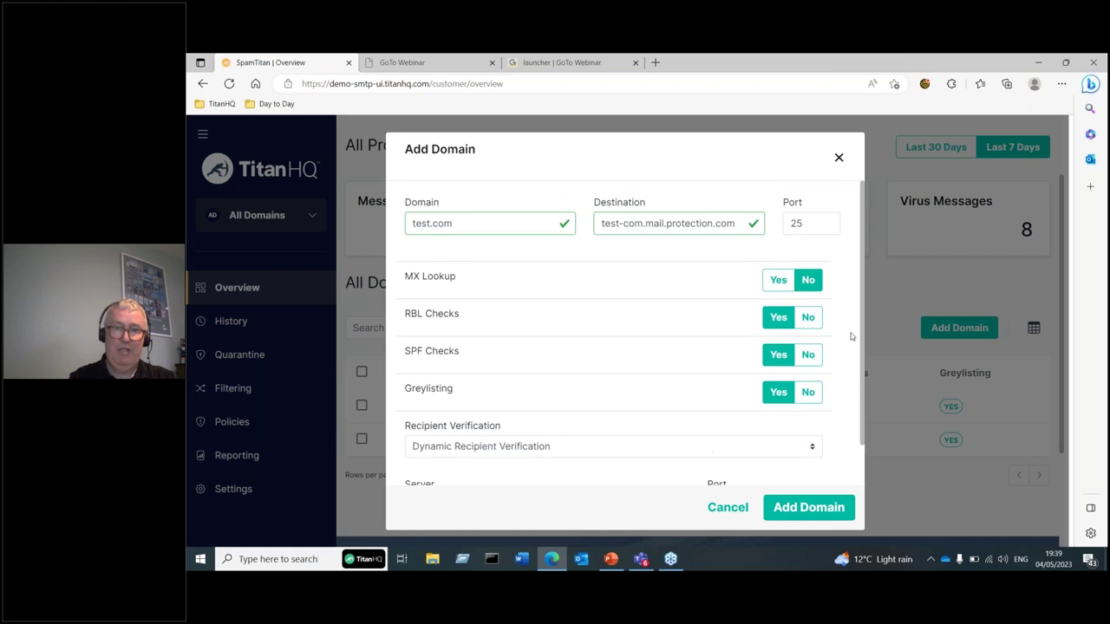
- Reuse test-com.mail.protection.com as the verification server and submit; it's rejected as unusable
drag(738, 223, 581, 230)
key(ctrl+c)
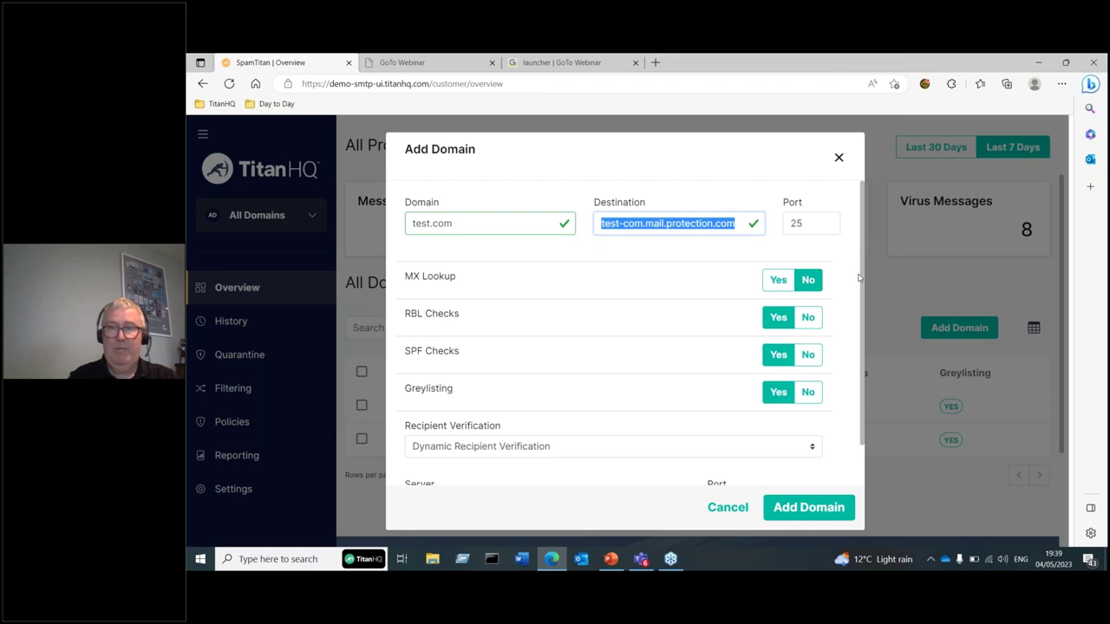
click(867, 307)
scroll(868, 308, down, 1)
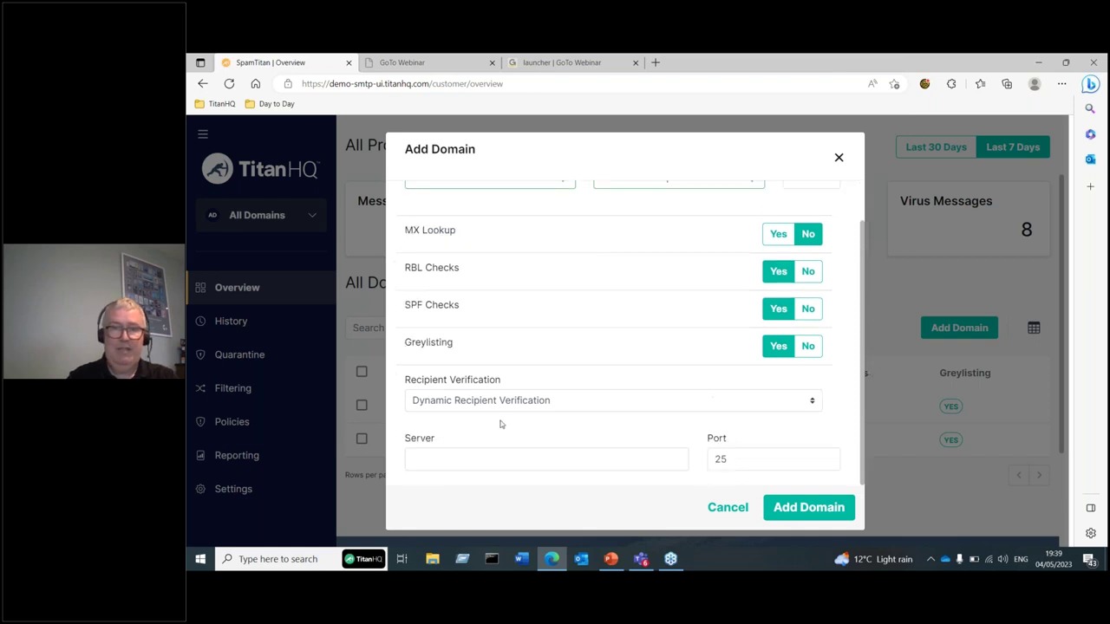
click(442, 456)
key(ctrl+v)
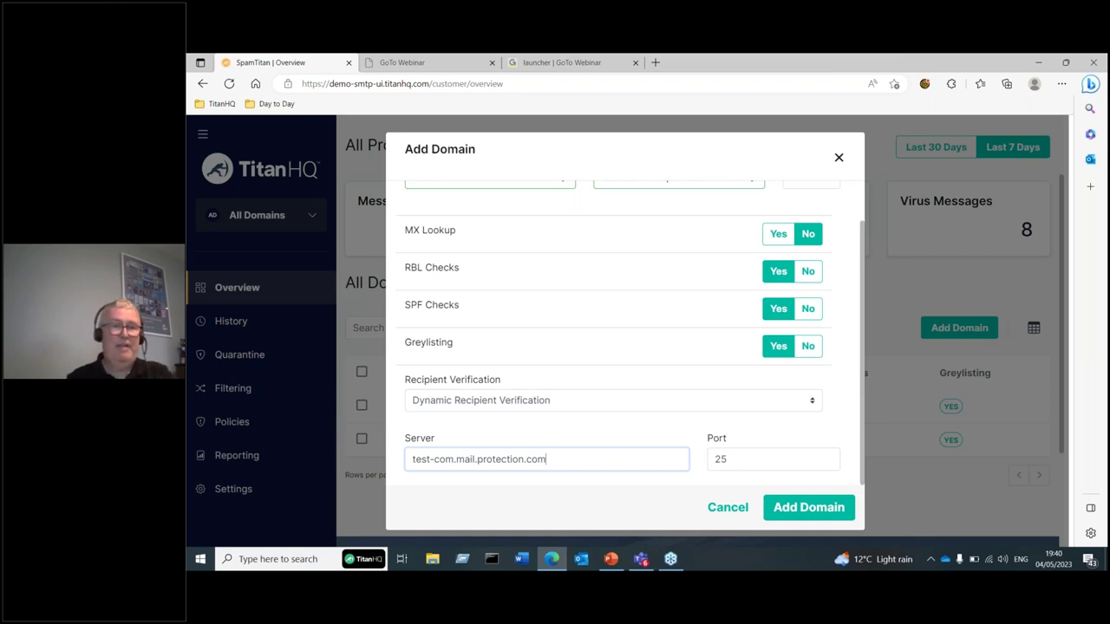
click(799, 508)
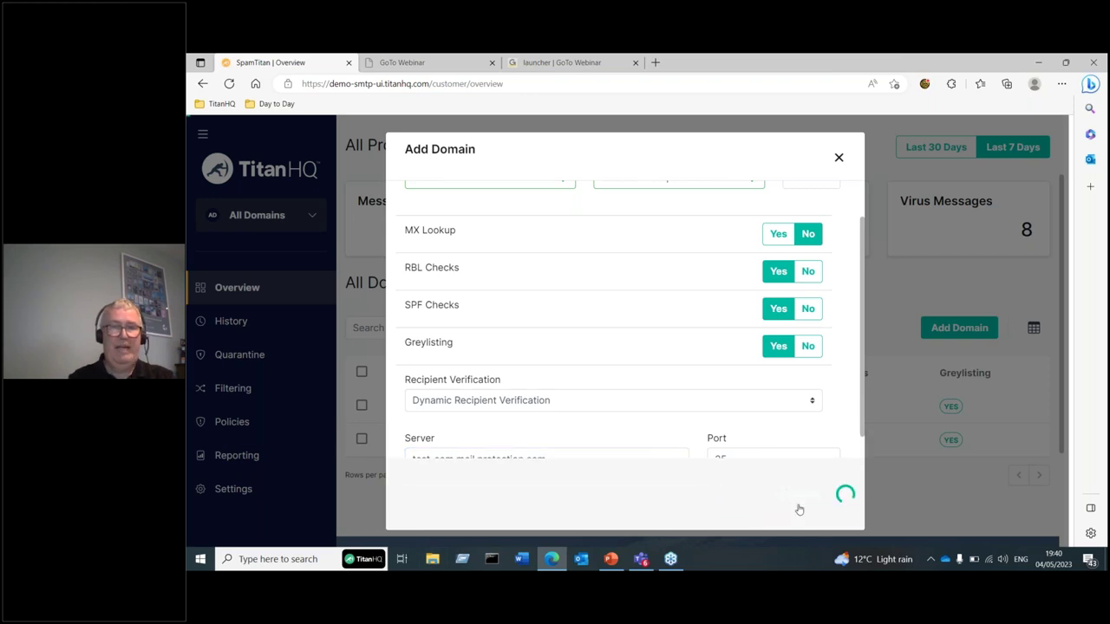
- Discard the rejected test.com form and error, then open demo1.com's domain policy
click(840, 160)
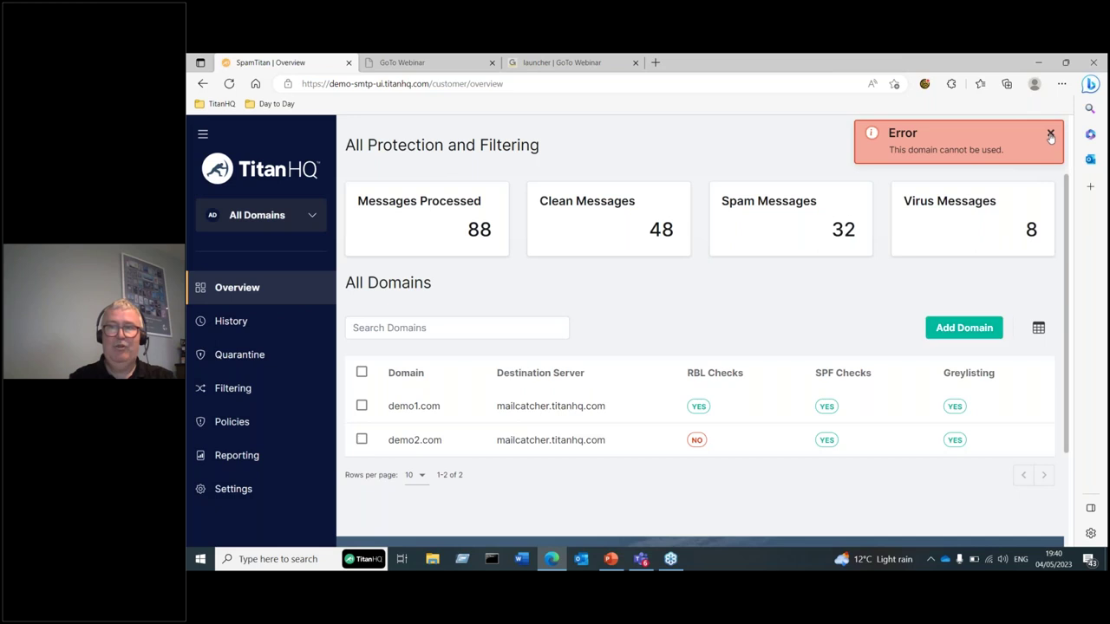
click(1050, 135)
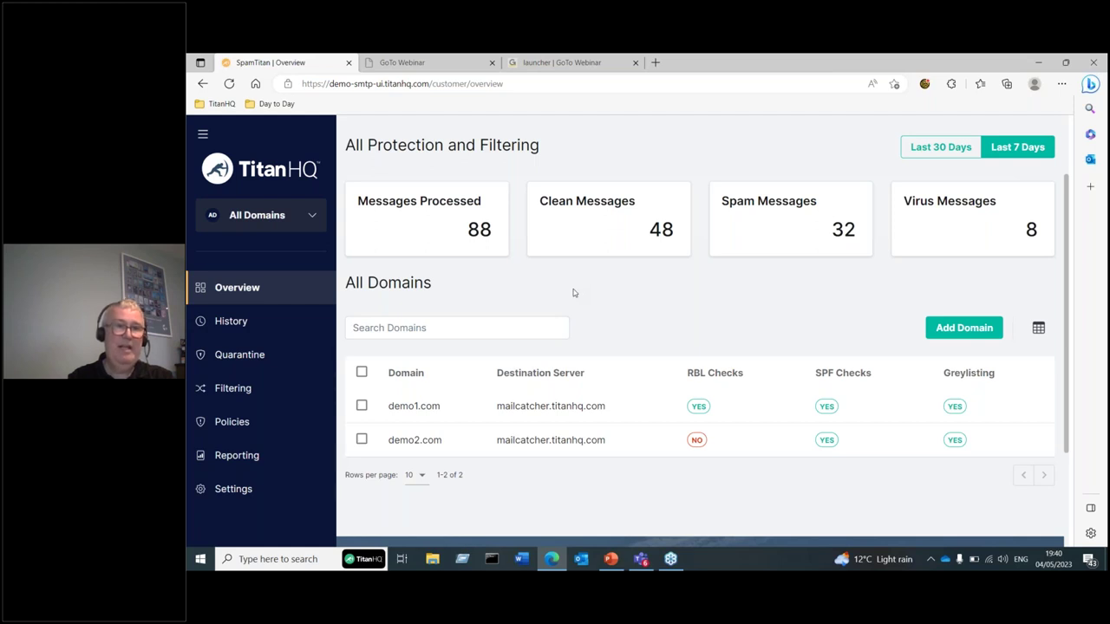
click(234, 422)
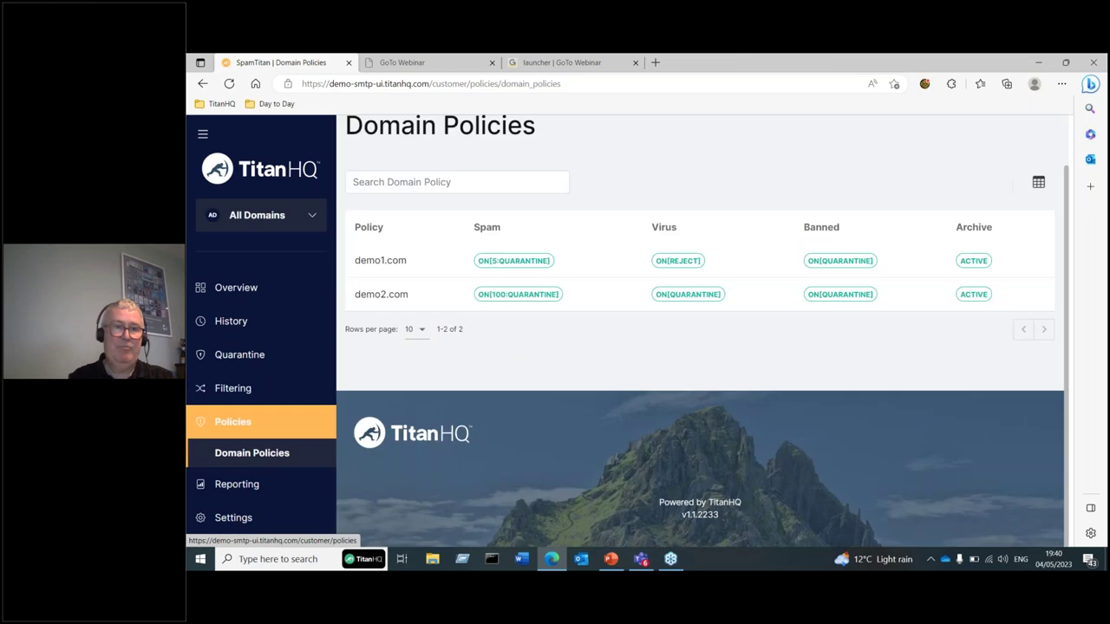
click(524, 262)
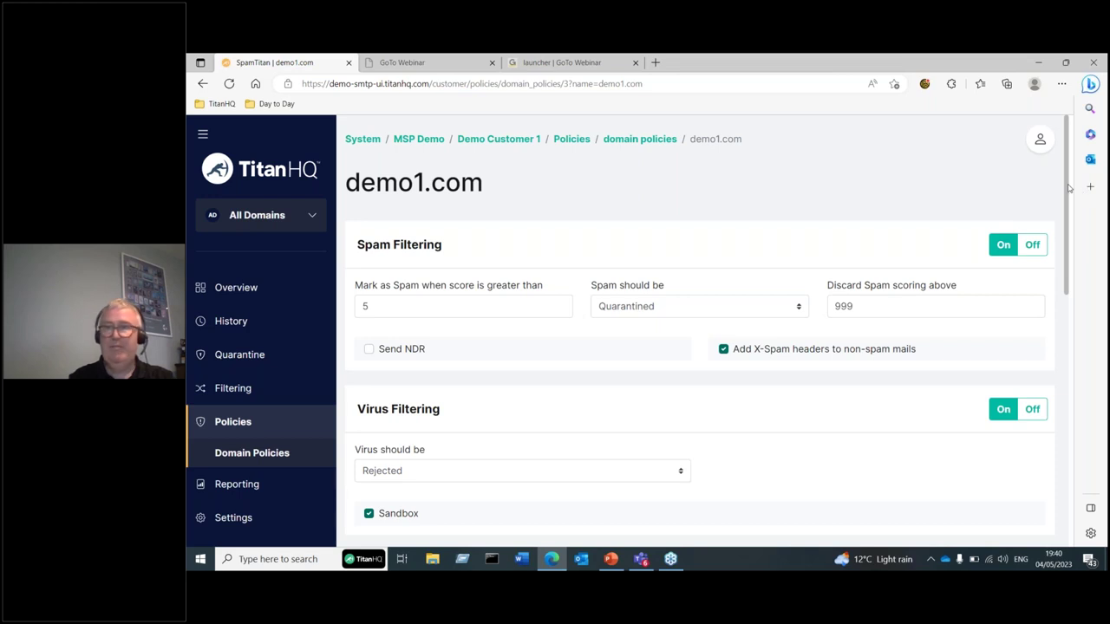
drag(1069, 189, 1051, 352)
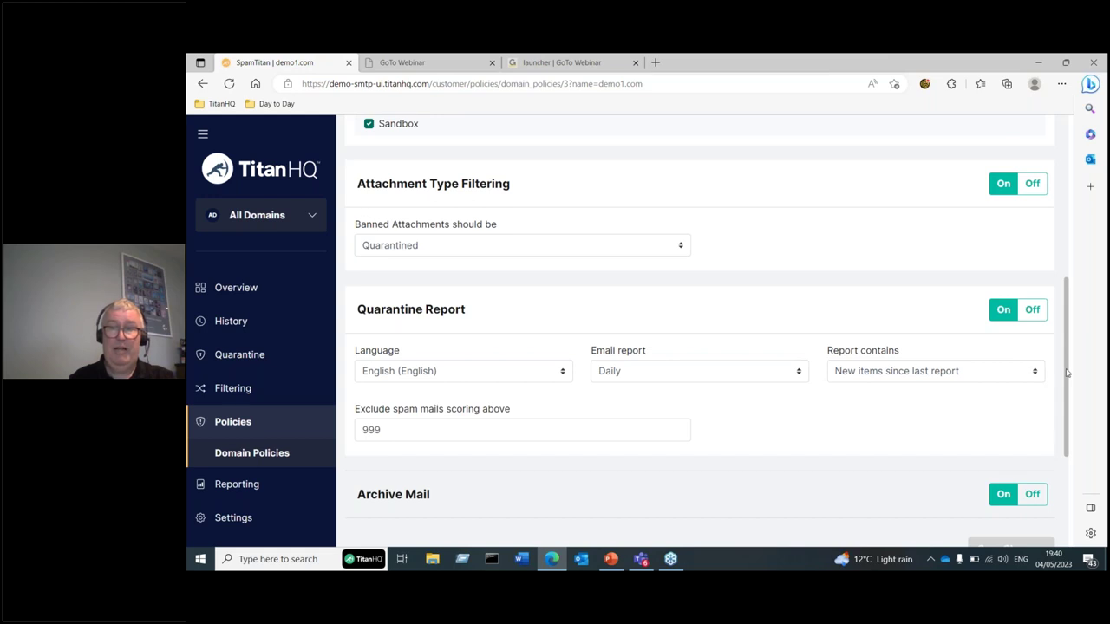
drag(1068, 372, 1011, 194)
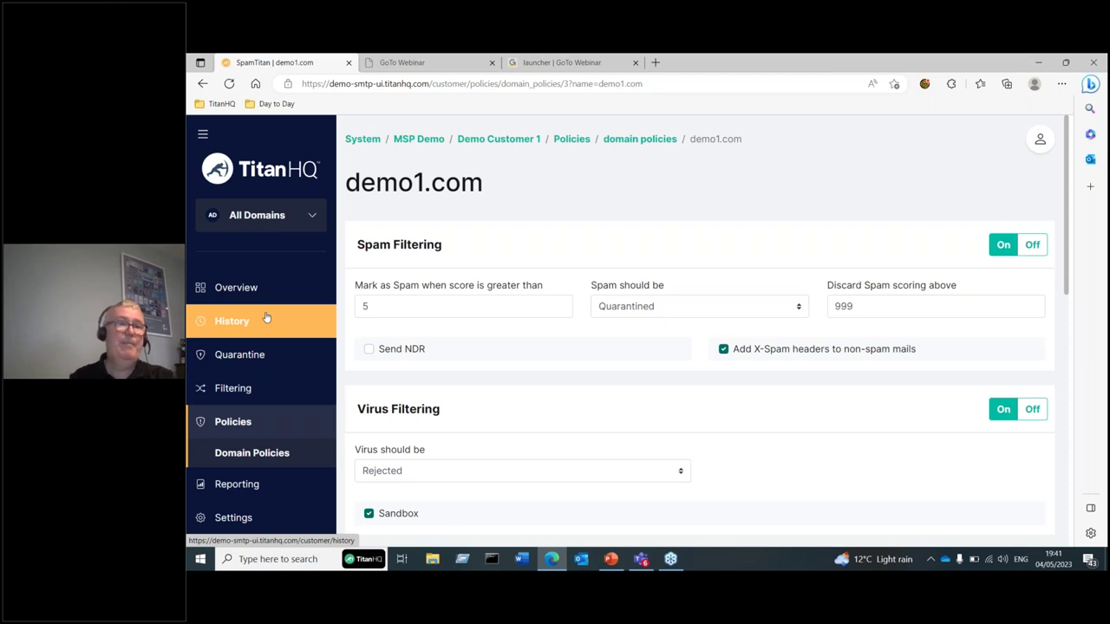
- Show Demo Customer 1's History page, scrolled to the 4 May 2023 logged messages
click(266, 319)
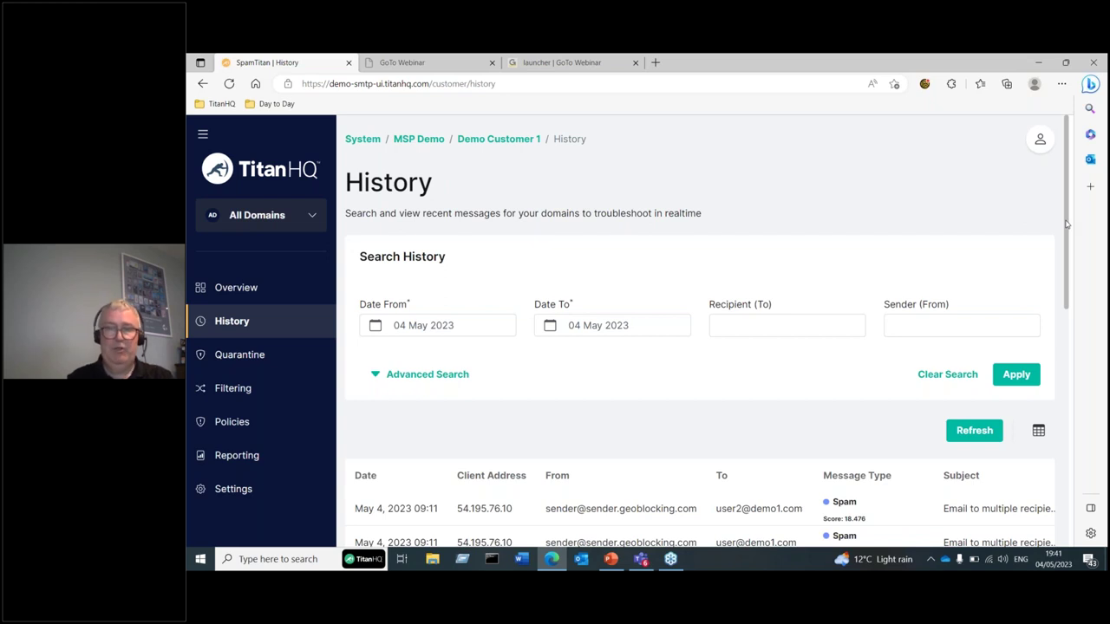
drag(1067, 224, 1062, 260)
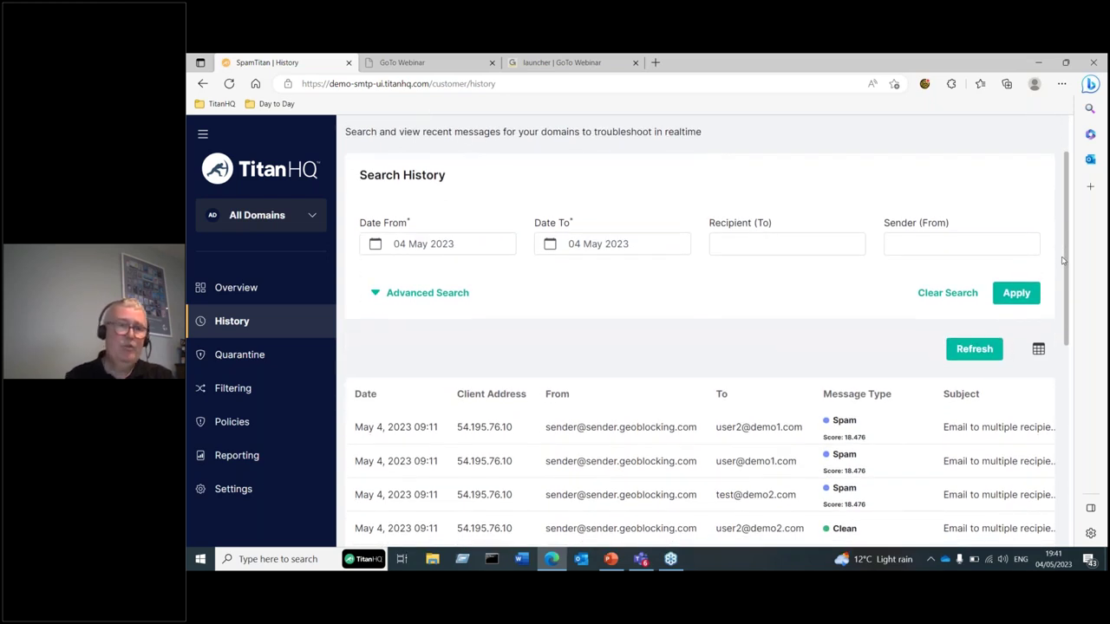
drag(1063, 260, 1061, 271)
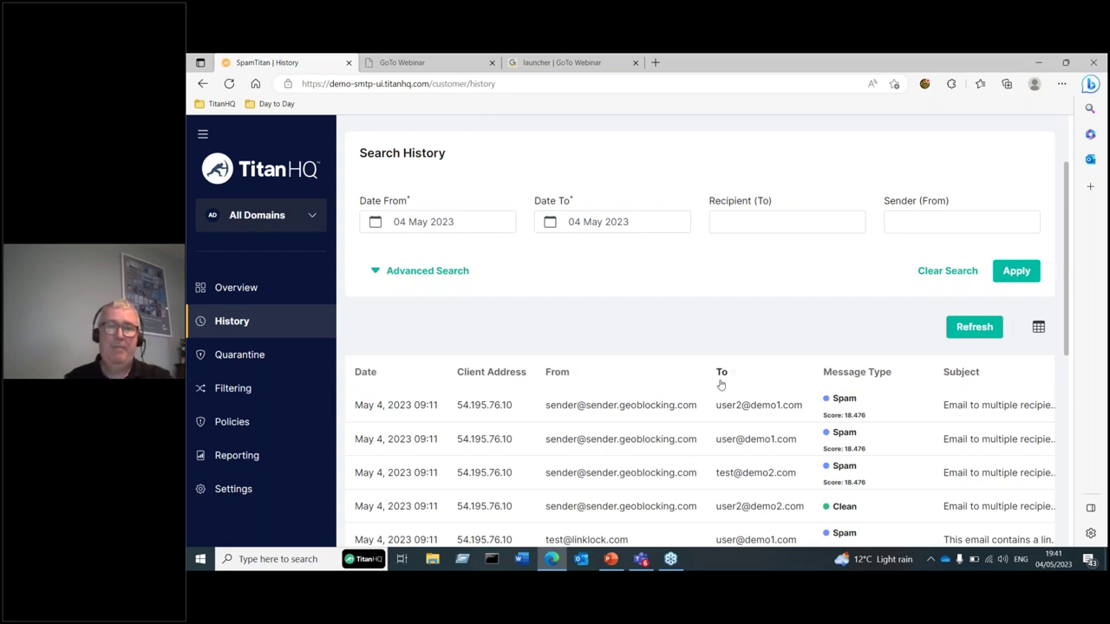
- Open the first logged message, the 18.476-scored spam, in Message View
click(651, 402)
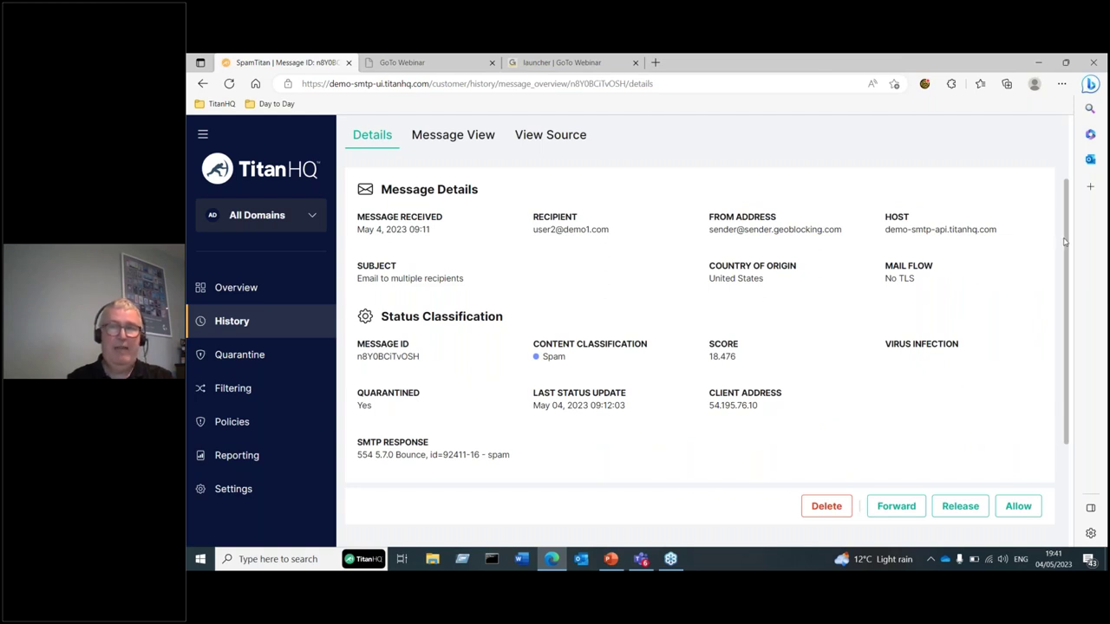
mouse_move(1067, 247)
mouse_down()
mouse_move(1069, 258)
mouse_move(1065, 243)
mouse_up()
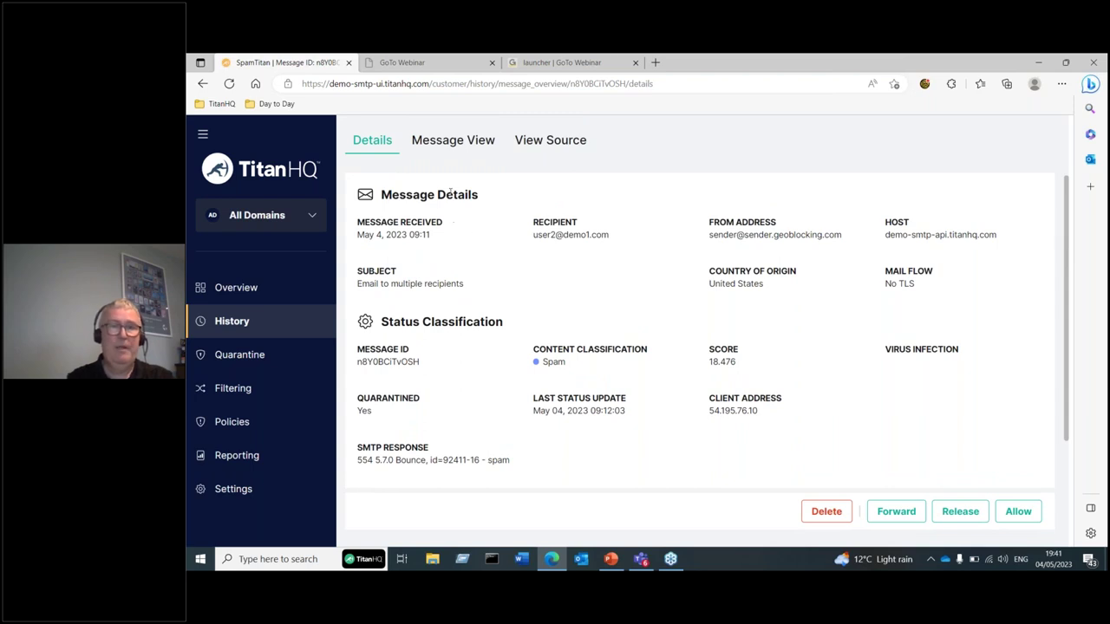
click(435, 144)
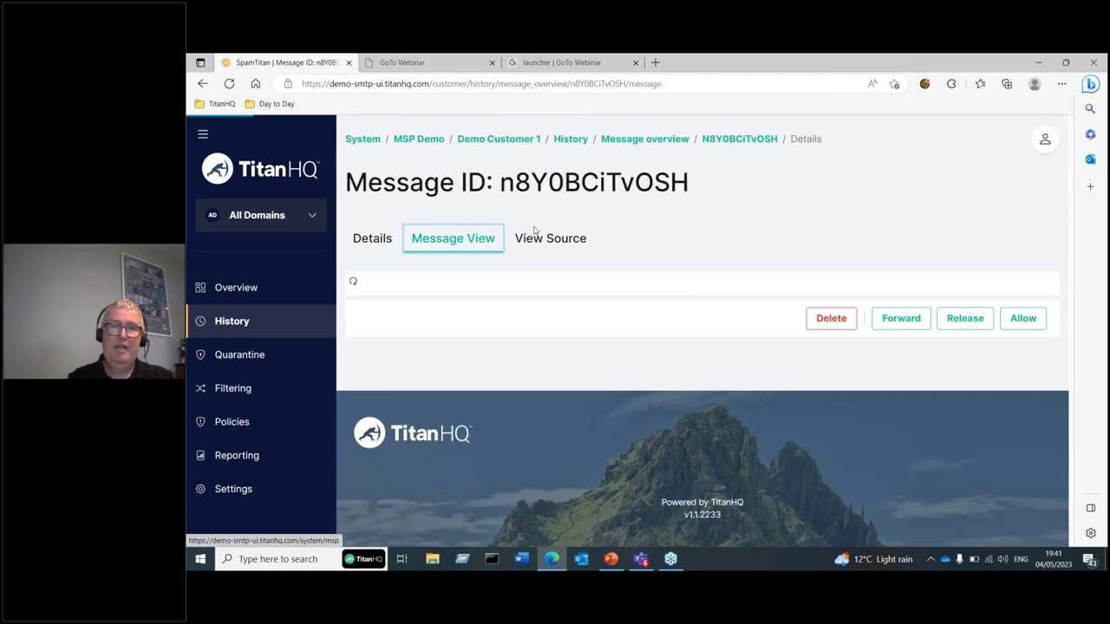
- Show the message's raw source and scroll to the X-Spam-Score 18.476 headers
click(579, 241)
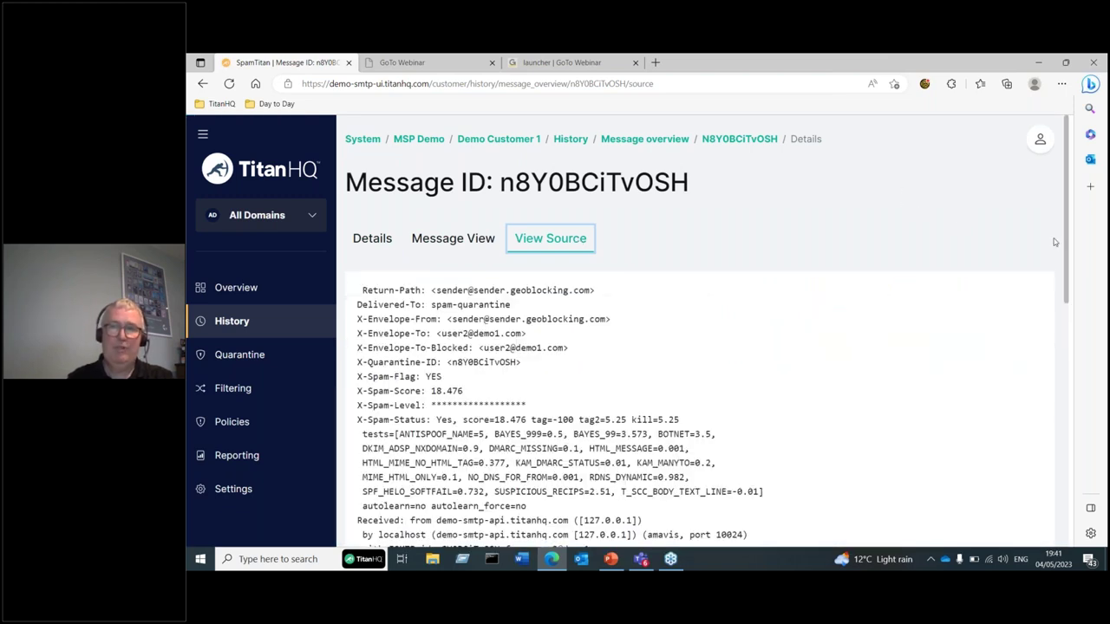
drag(1067, 252, 1066, 287)
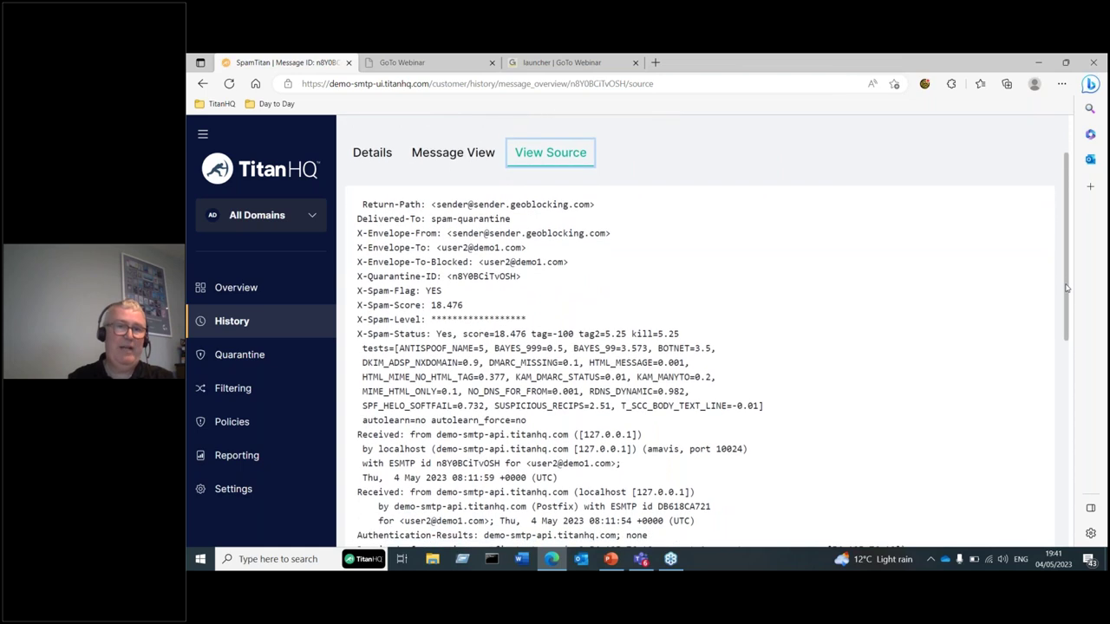